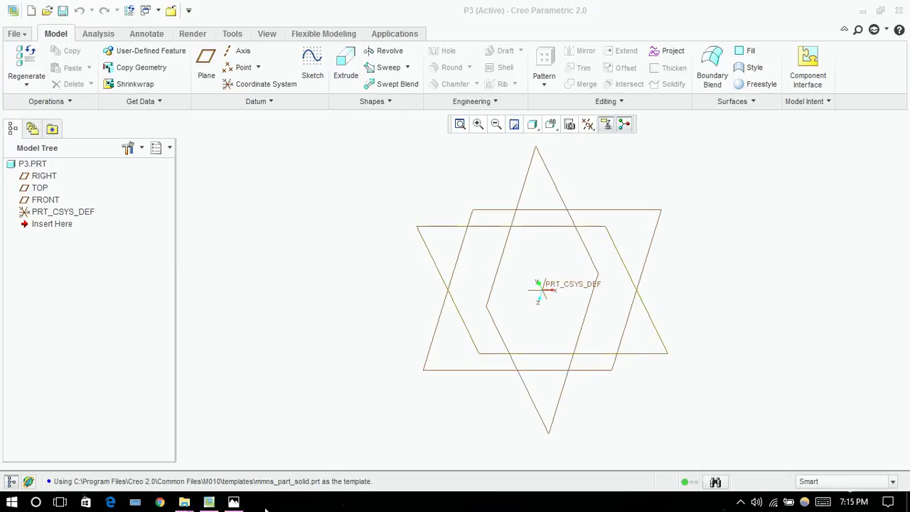
Check the reference drawing, and start a sketch on the TOP plane viewed square to the sketch plane
{"action": "left_click", "coordinate": [233, 502]}
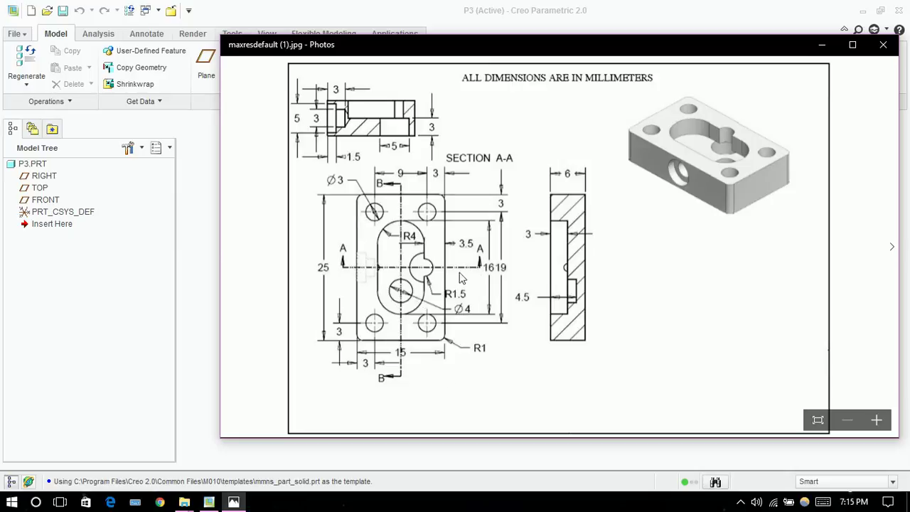
{"action": "left_click", "coordinate": [823, 45]}
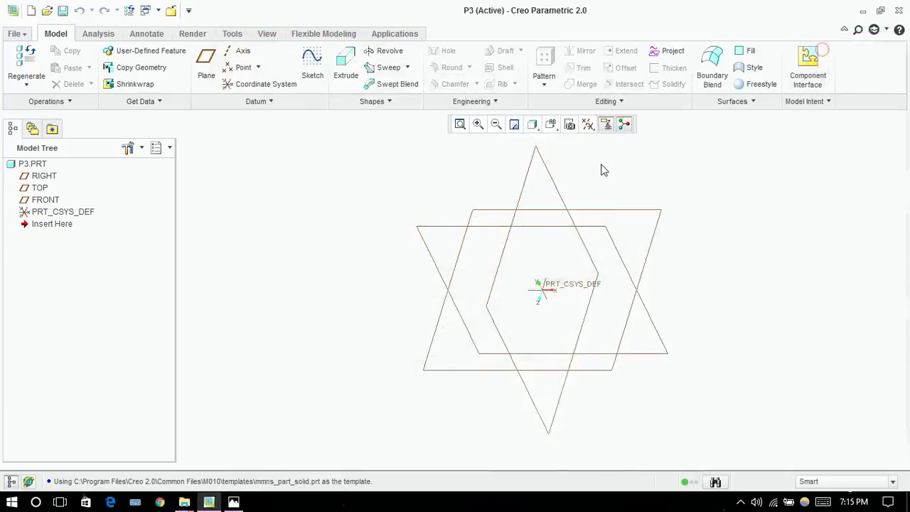
{"action": "left_click", "coordinate": [484, 216]}
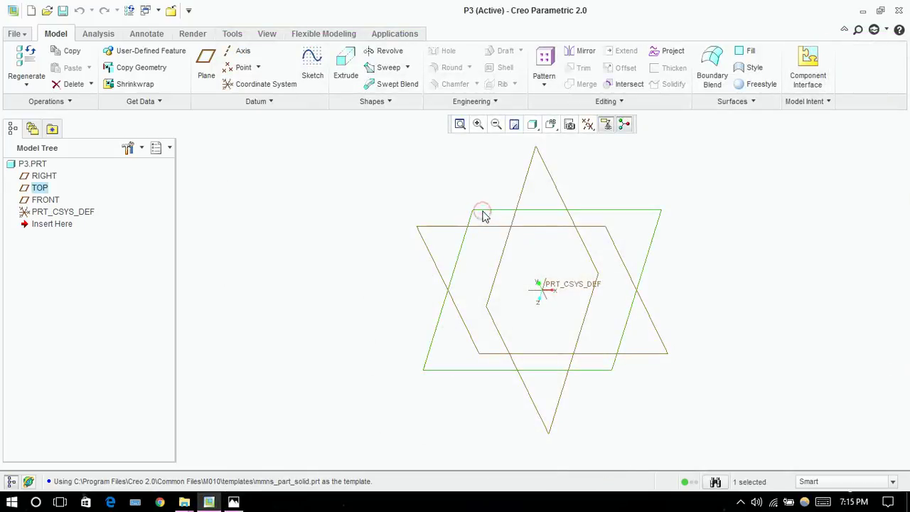
{"action": "left_click", "coordinate": [311, 69]}
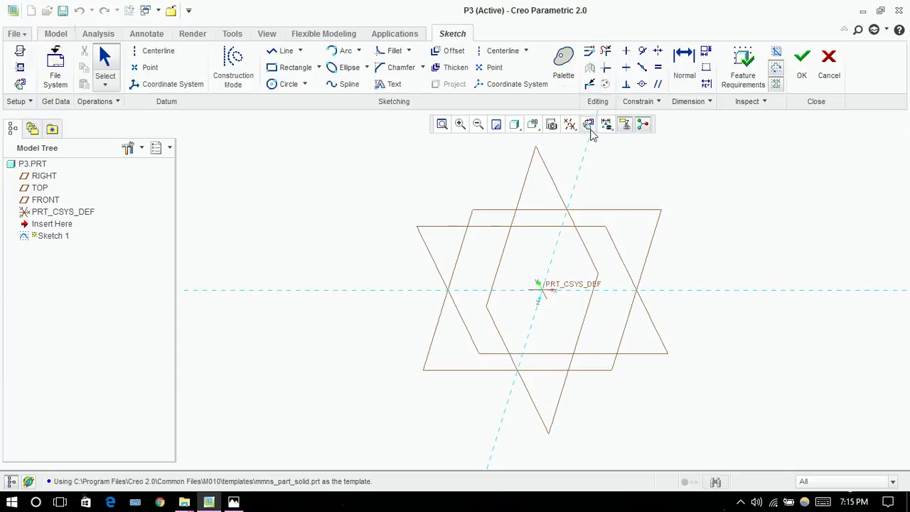
{"action": "left_click", "coordinate": [590, 125]}
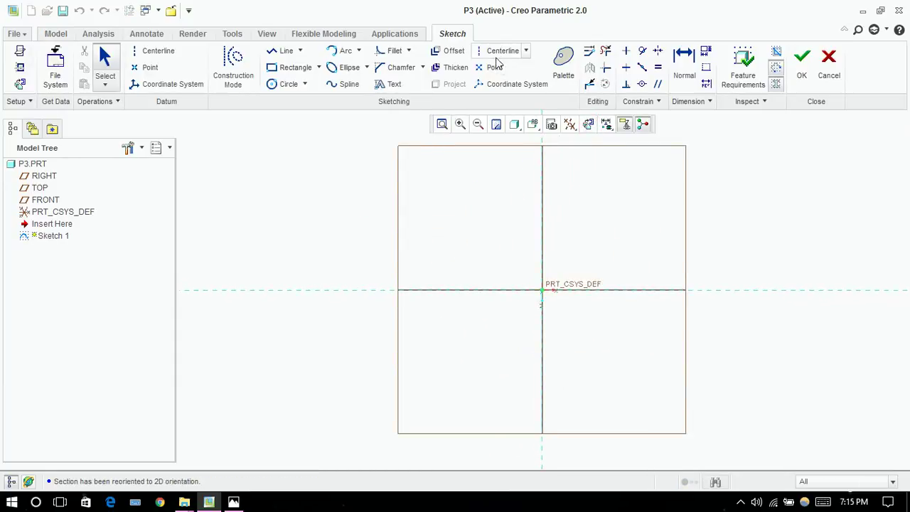
Draw a vertical and a horizontal centerline through the part origin
{"action": "left_click", "coordinate": [498, 53]}
{"action": "left_click", "coordinate": [543, 199]}
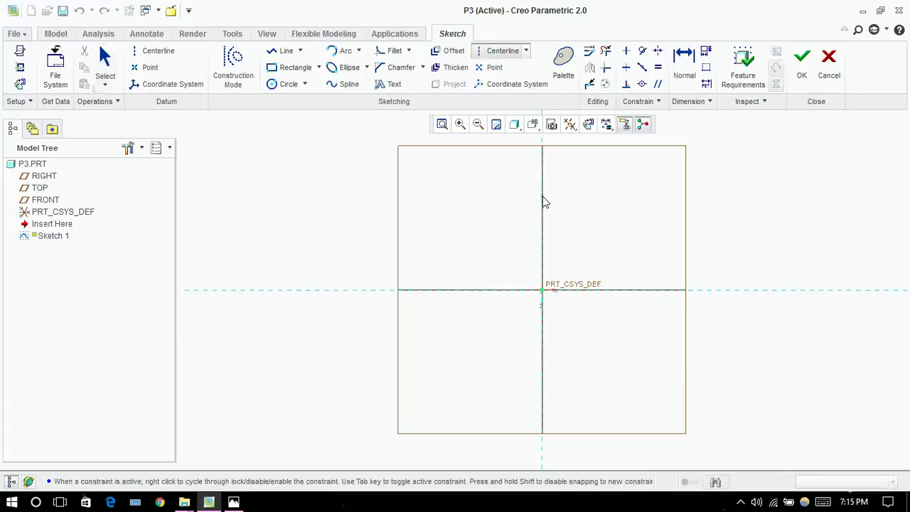
{"action": "left_click", "coordinate": [545, 297]}
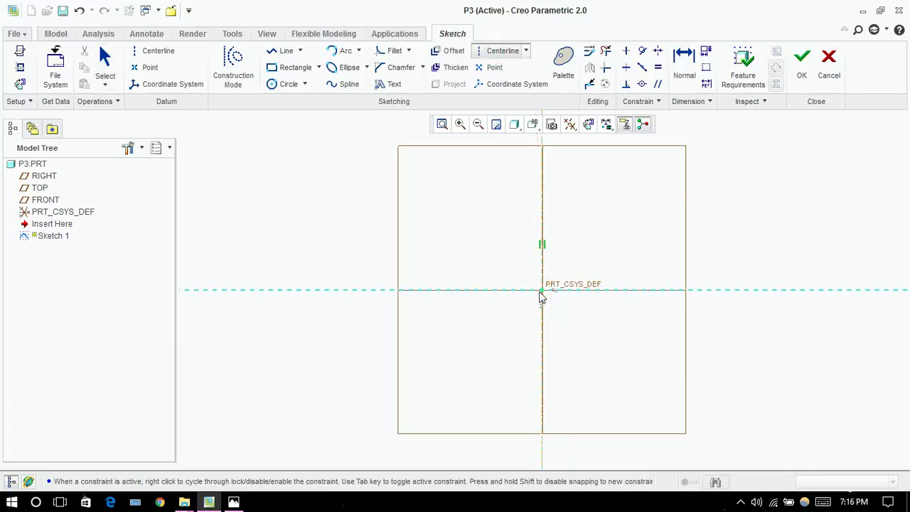
{"action": "left_click", "coordinate": [486, 293]}
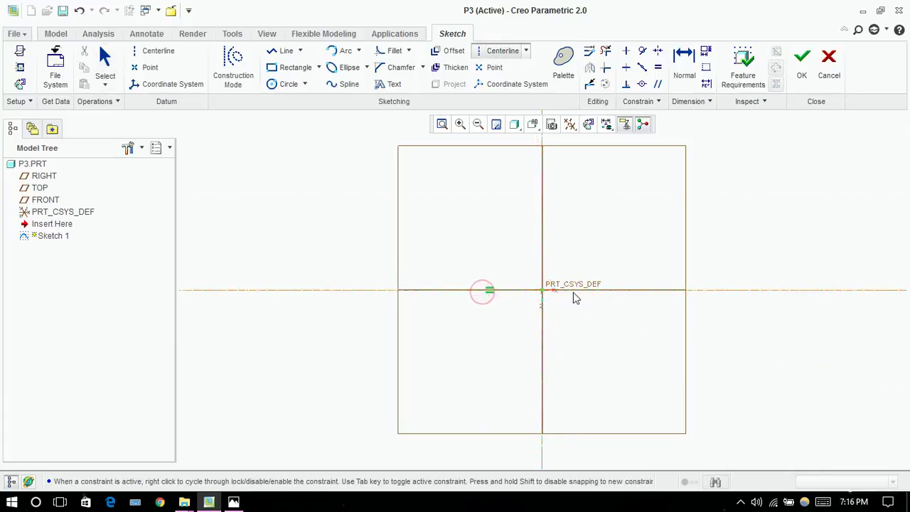
{"action": "left_click", "coordinate": [612, 300]}
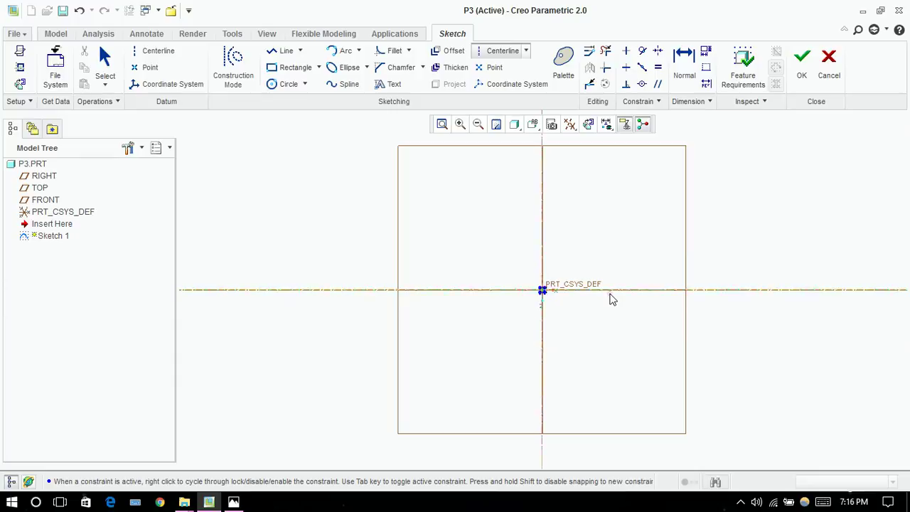
{"action": "middle_click", "coordinate": [333, 195]}
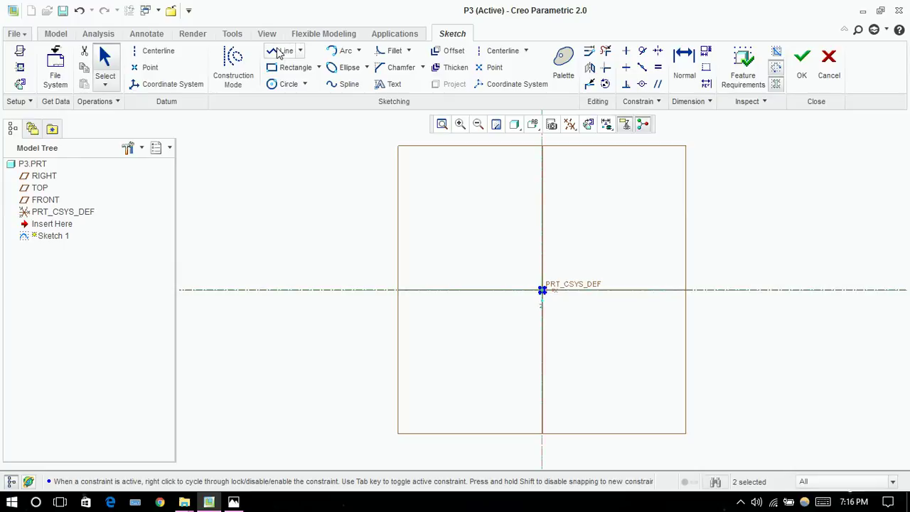
Sketch a rectangle of about 172 by 167 mm, symmetric about both centerlines
{"action": "left_click", "coordinate": [294, 67]}
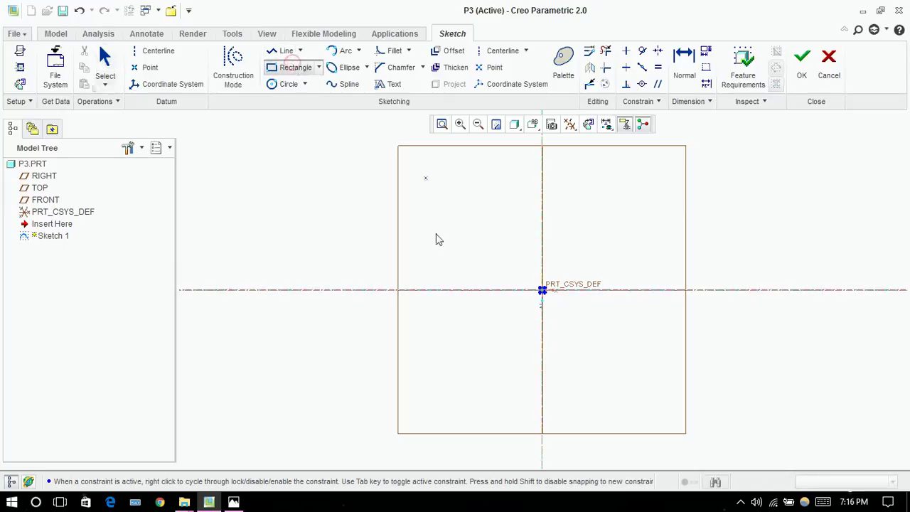
{"action": "left_click", "coordinate": [233, 502]}
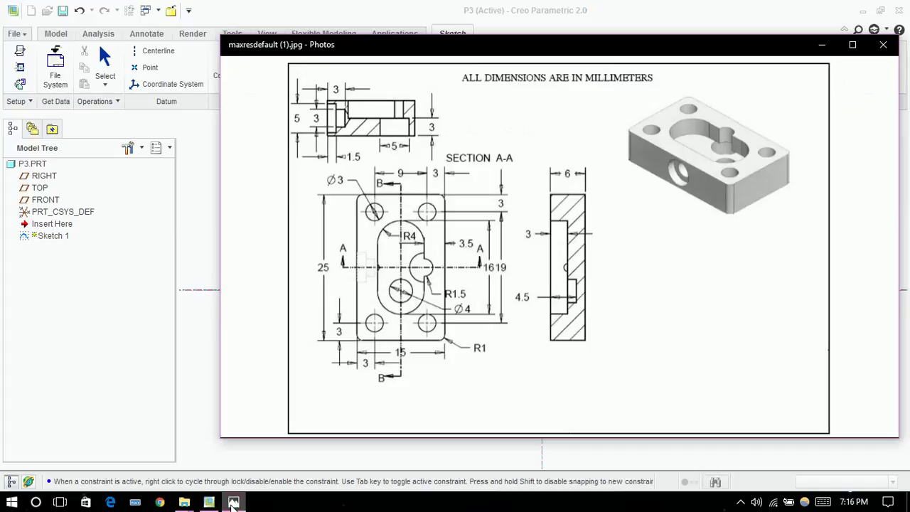
{"action": "left_click", "coordinate": [233, 502]}
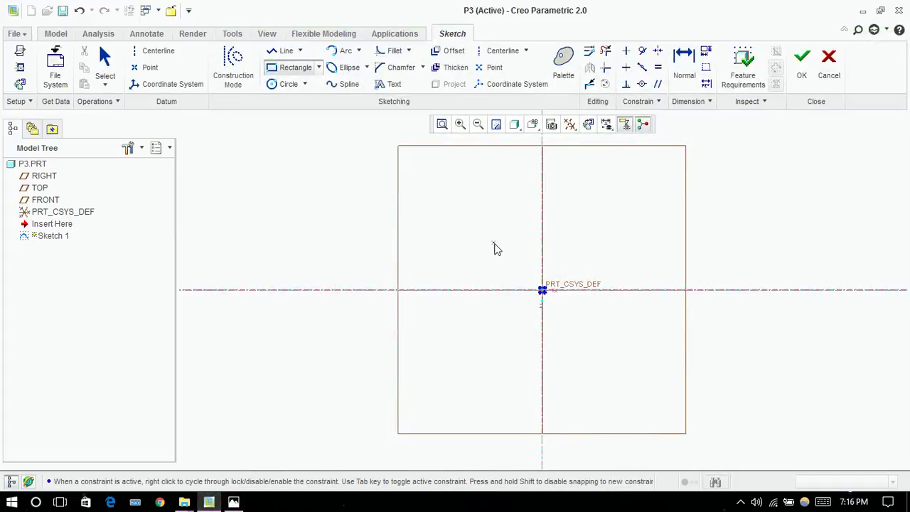
{"action": "left_click", "coordinate": [495, 243]}
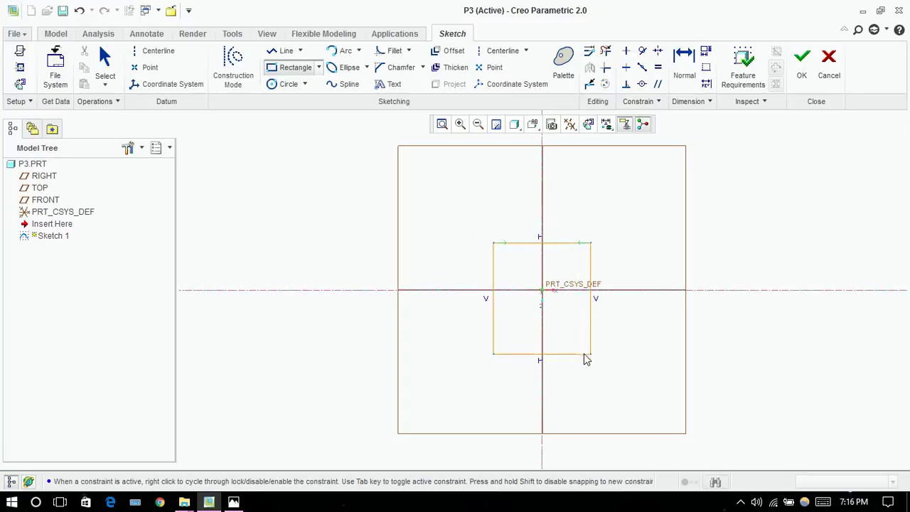
{"action": "left_click", "coordinate": [585, 341]}
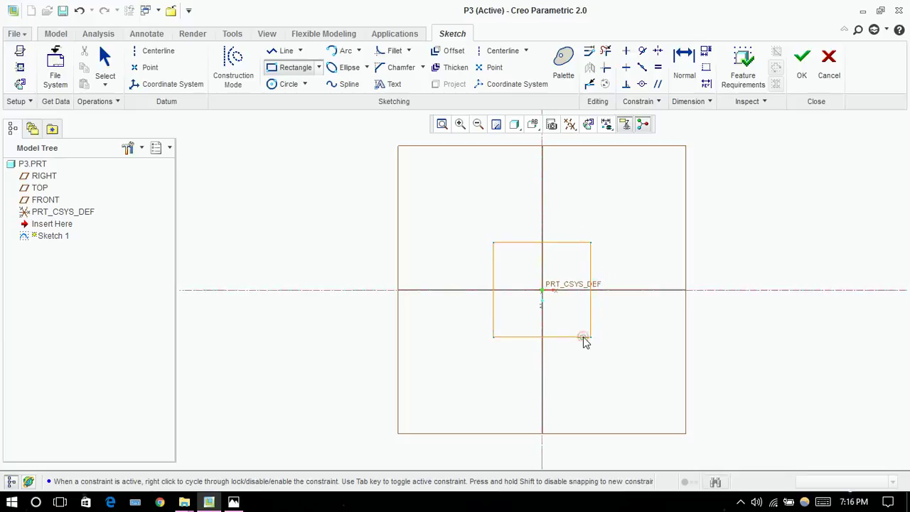
{"action": "middle_click", "coordinate": [619, 361]}
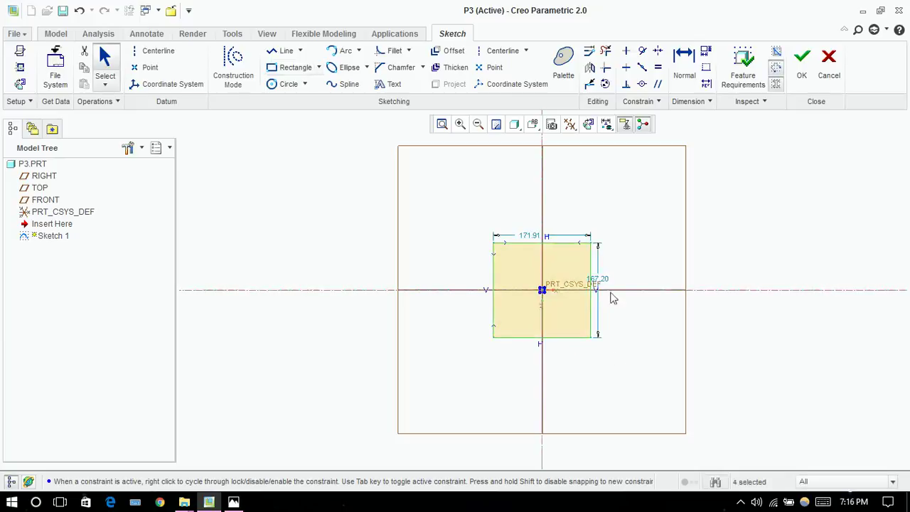
Set the rectangle's width to 15 mm and its height to 25 mm
{"action": "double_click", "coordinate": [532, 238]}
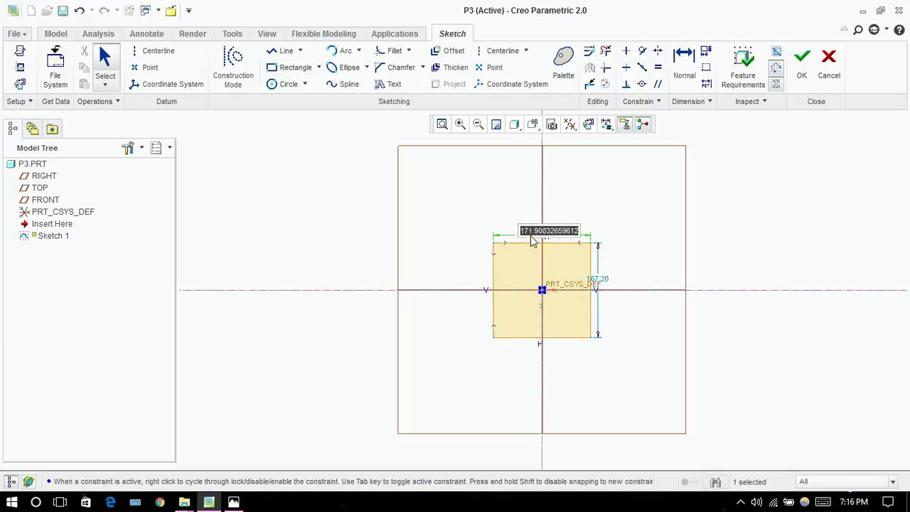
{"action": "type", "text": "15"}
{"action": "key", "text": "Return"}
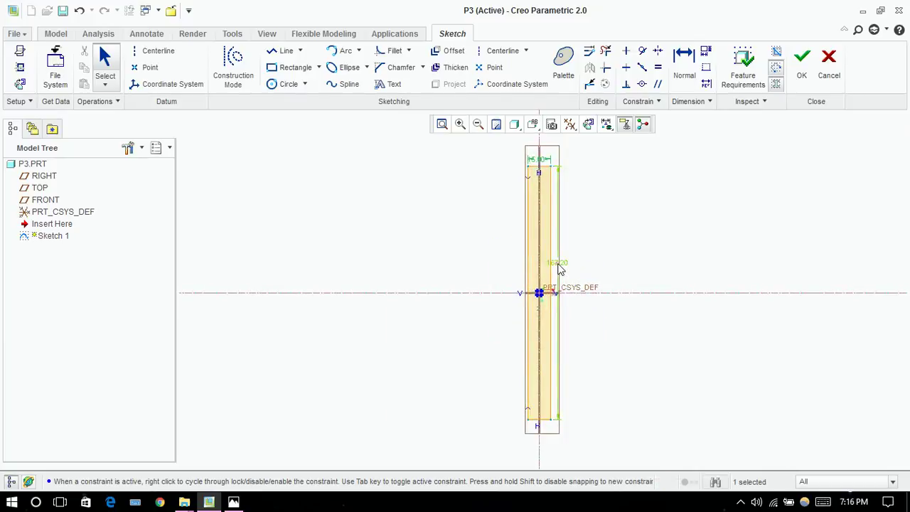
{"action": "double_click", "coordinate": [557, 264]}
{"action": "type", "text": "25"}
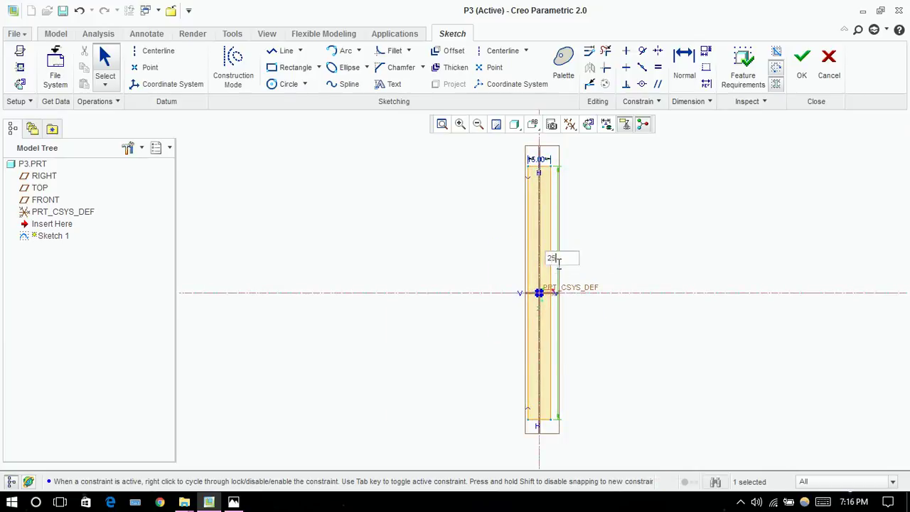
{"action": "key", "text": "Return"}
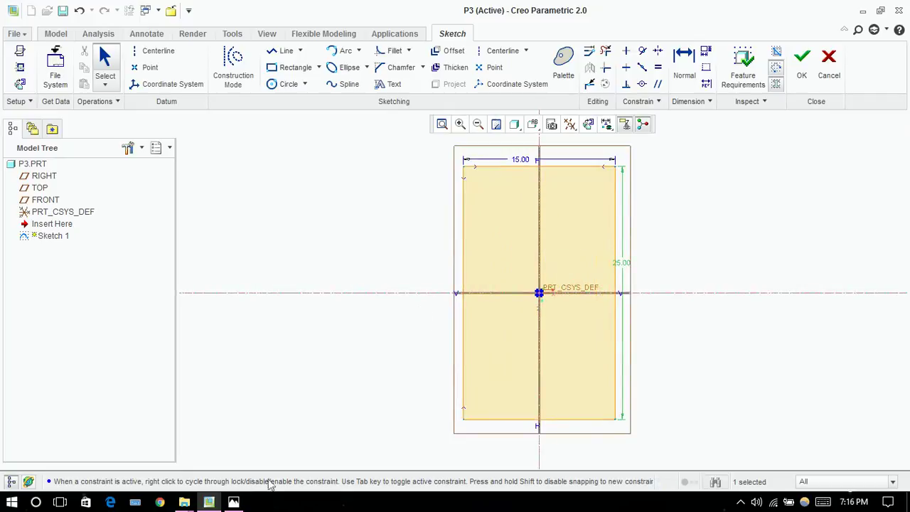
Check the hole layout in the reference drawing and sketch a circle about 2.5 mm in diameter inside the rectangle's upper-left corner
{"action": "left_click", "coordinate": [234, 502]}
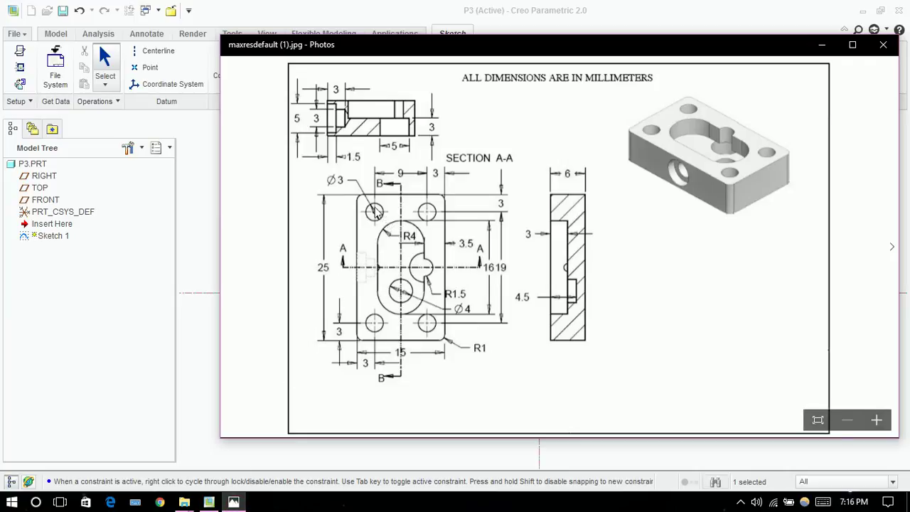
{"action": "left_click", "coordinate": [234, 502]}
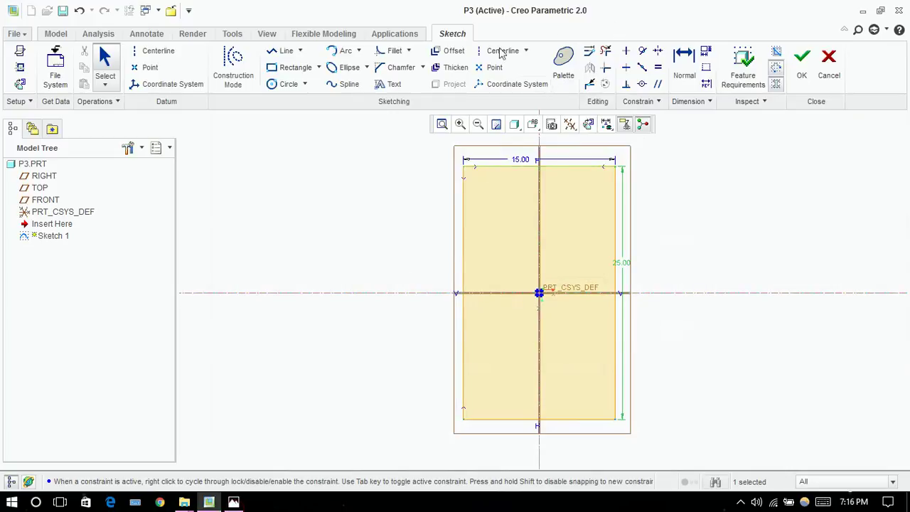
{"action": "left_click", "coordinate": [285, 85]}
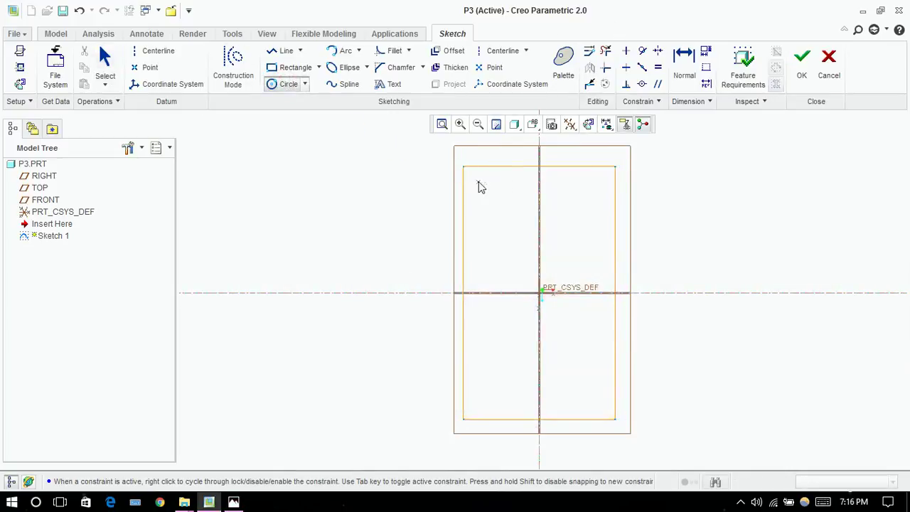
{"action": "left_click", "coordinate": [483, 192]}
{"action": "left_click", "coordinate": [473, 193]}
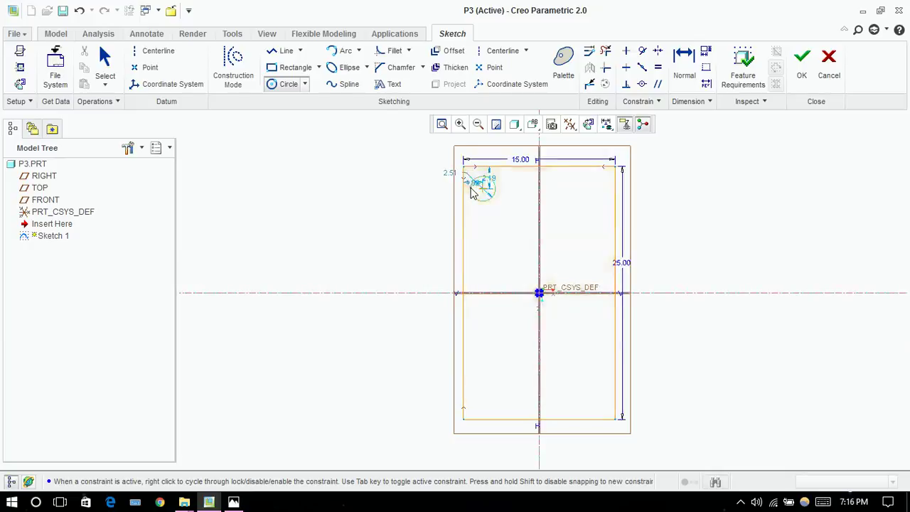
{"action": "middle_click", "coordinate": [416, 193]}
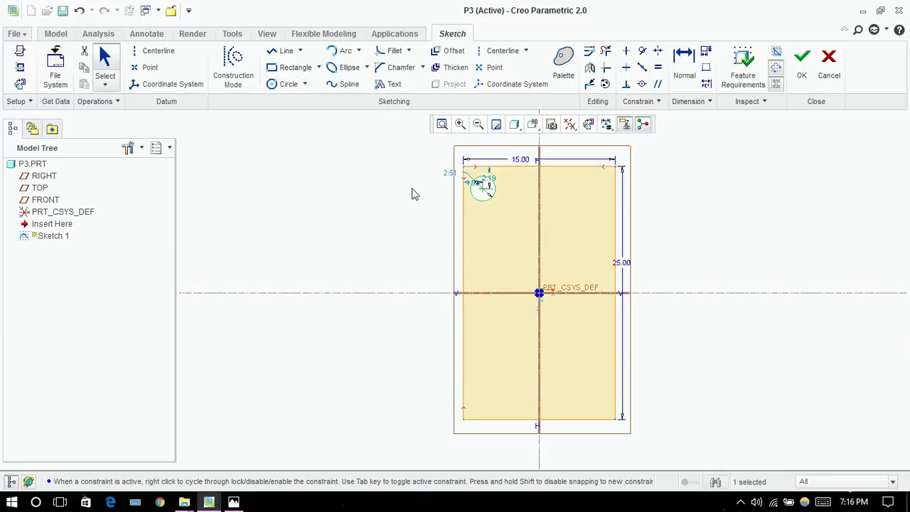
Place the circle's centre 3 mm from the rectangle's upper edge and 3 mm from its left edge
{"action": "double_click", "coordinate": [493, 182]}
{"action": "type", "text": "3"}
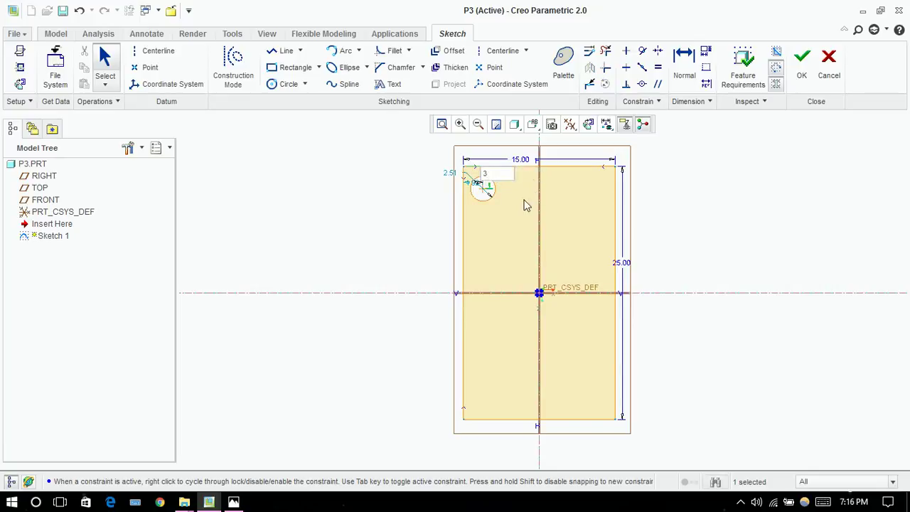
{"action": "key", "text": "Return"}
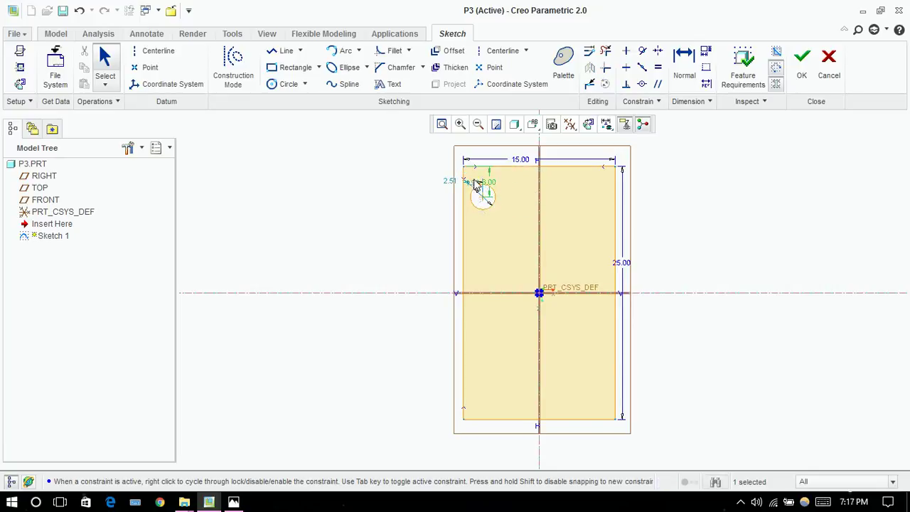
{"action": "double_click", "coordinate": [475, 185]}
{"action": "type", "text": "3"}
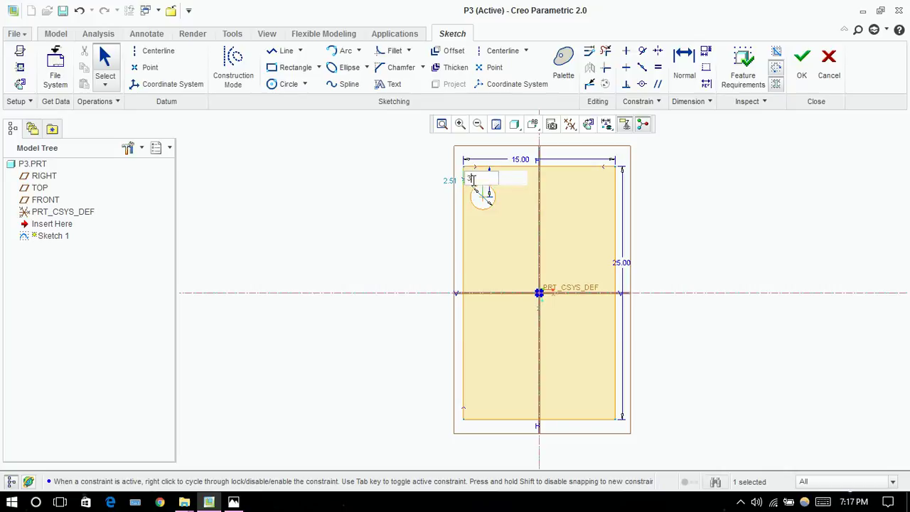
{"action": "left_click", "coordinate": [463, 195]}
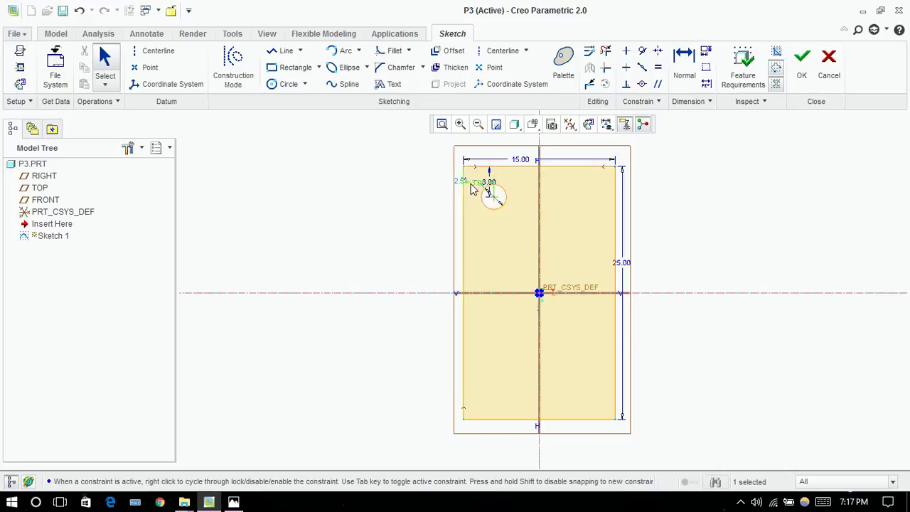
Move the circle's diameter and centre-distance dimensions clear of each other, keeping the rectangle 15 mm wide
{"action": "mouse_move", "coordinate": [467, 184]}
{"action": "left_mouse_down"}
{"action": "mouse_move", "coordinate": [448, 205]}
{"action": "mouse_move", "coordinate": [412, 211]}
{"action": "mouse_move", "coordinate": [425, 202]}
{"action": "left_mouse_up"}
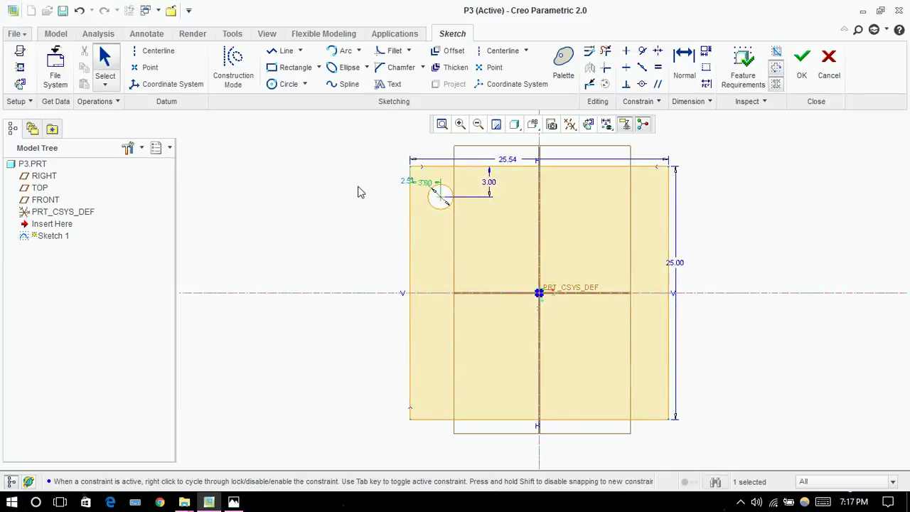
{"action": "key", "text": "ctrl+z"}
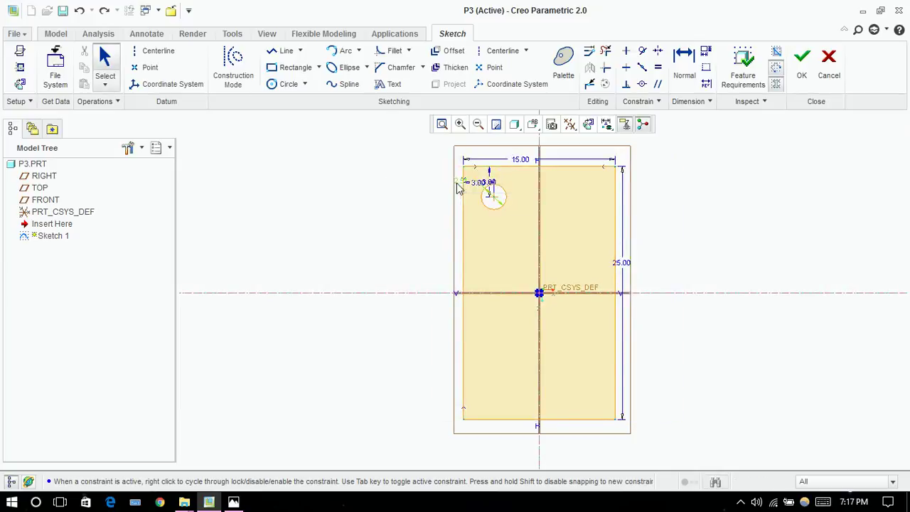
{"action": "left_click_drag", "start_coordinate": [459, 187], "coordinate": [423, 212]}
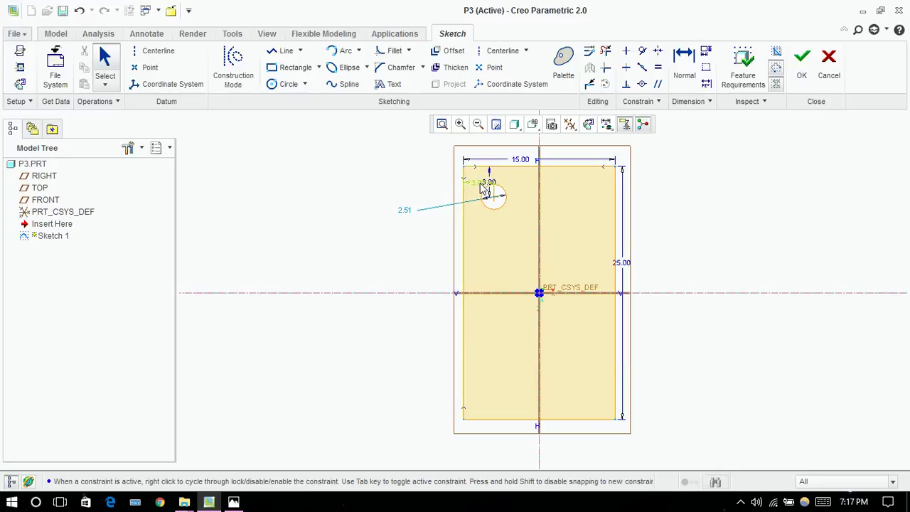
{"action": "left_click_drag", "start_coordinate": [478, 184], "coordinate": [481, 228]}
{"action": "left_click_drag", "start_coordinate": [490, 188], "coordinate": [515, 187]}
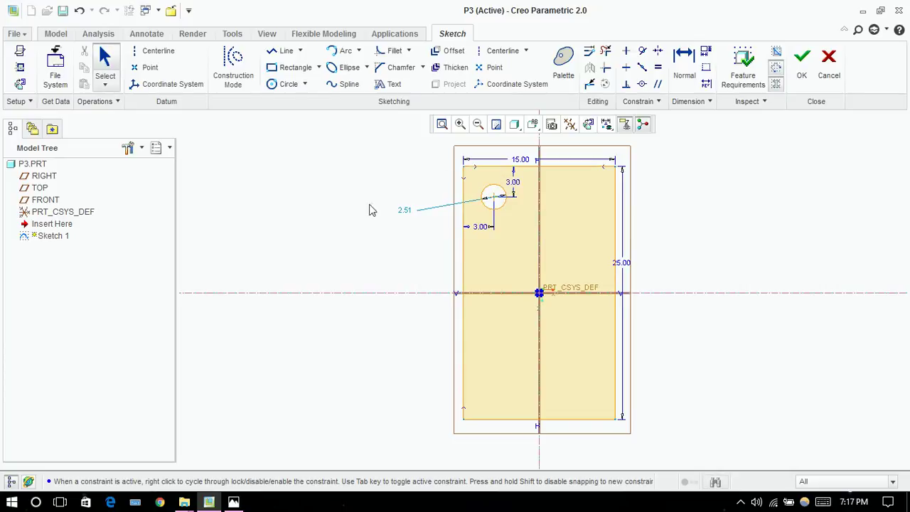
Set the diameter of the corner circle to 3 mm
{"action": "double_click", "coordinate": [402, 210]}
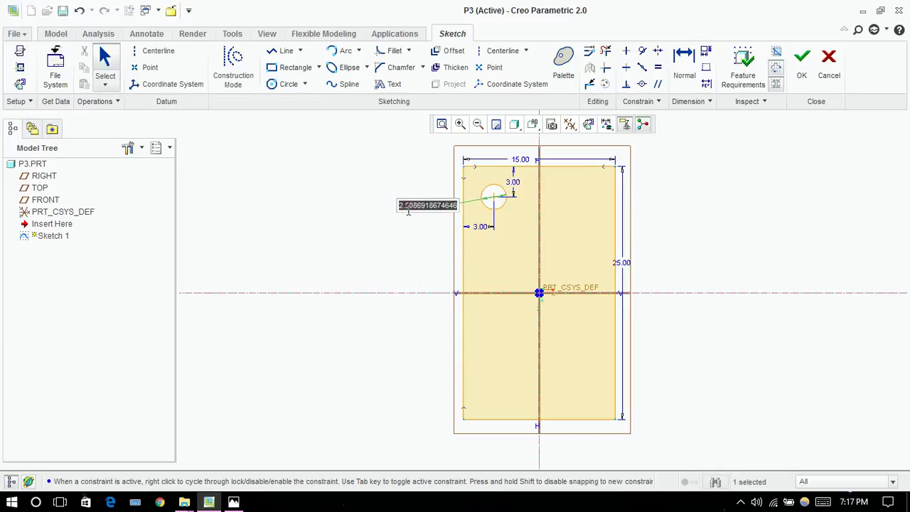
{"action": "type", "text": "3"}
{"action": "left_click", "coordinate": [382, 222]}
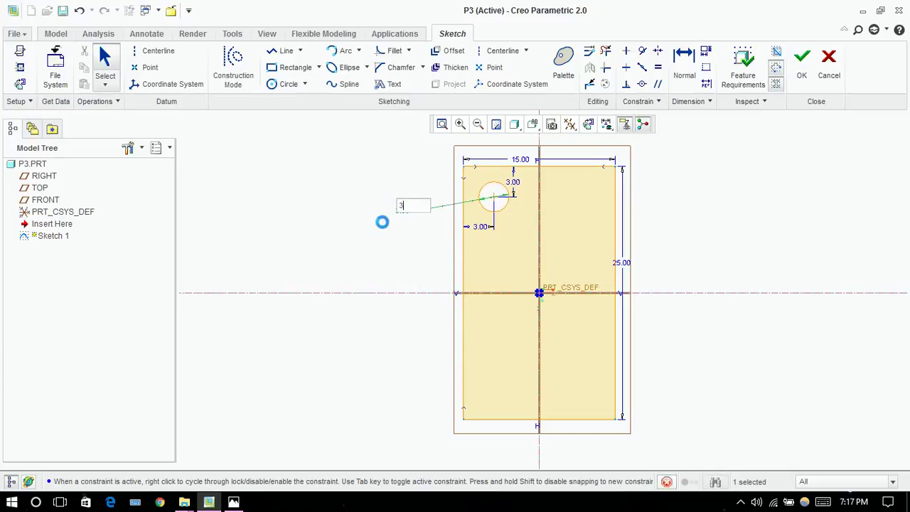
Check the hole layout in the reference drawing and mirror the upper-left corner circle about the vertical centreline
{"action": "left_click", "coordinate": [340, 246]}
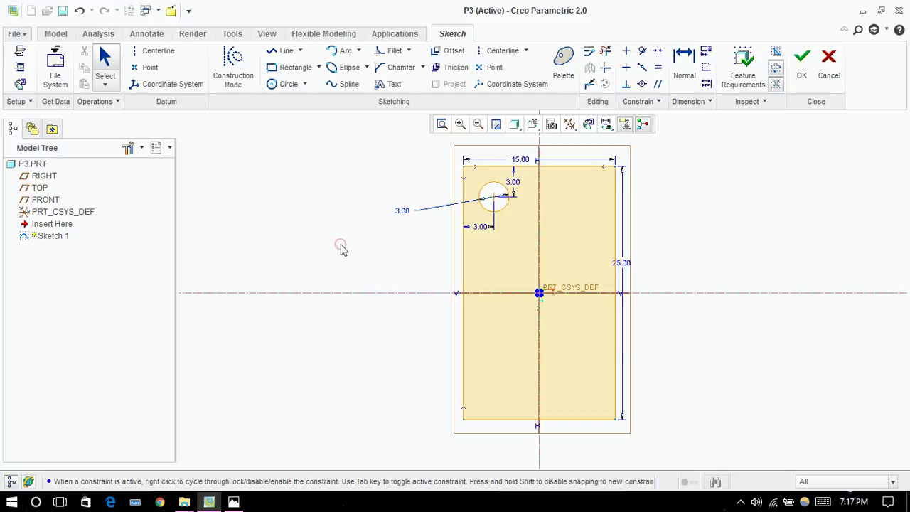
{"action": "left_click", "coordinate": [234, 502]}
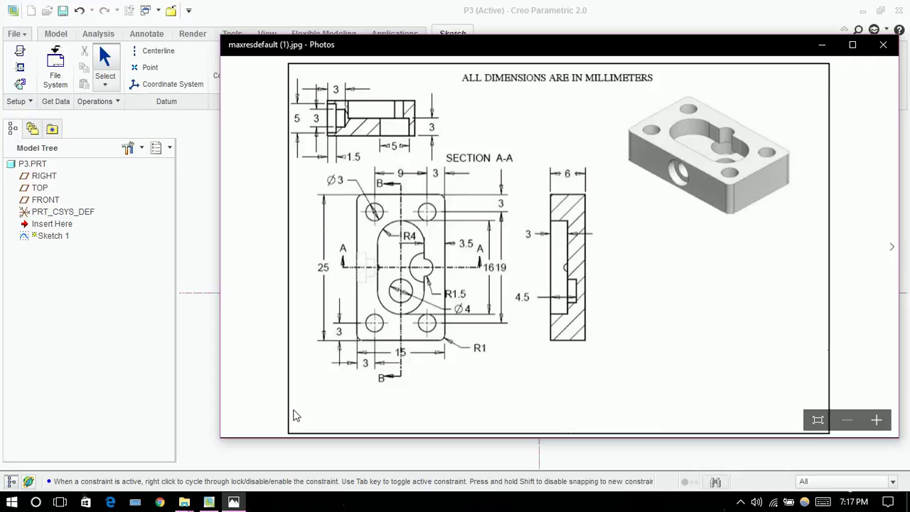
{"action": "left_click", "coordinate": [233, 502]}
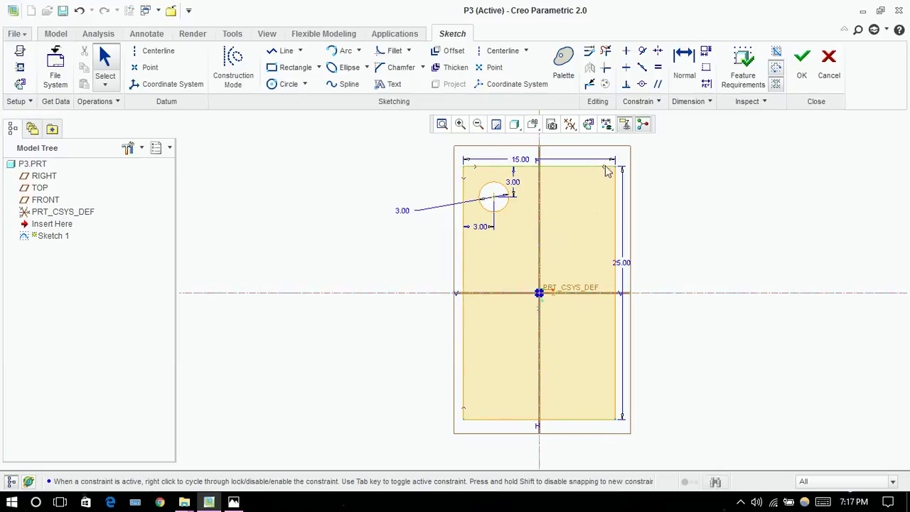
{"action": "left_click", "coordinate": [504, 211]}
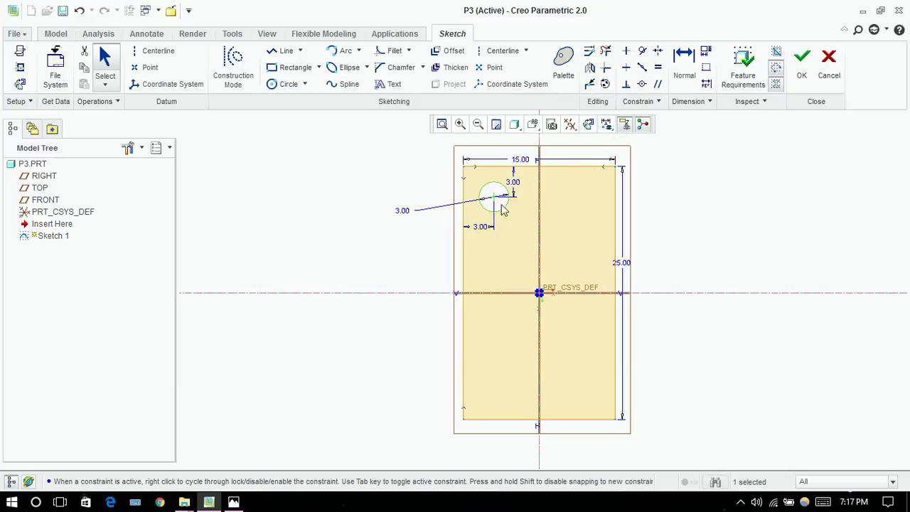
{"action": "left_click", "coordinate": [590, 67]}
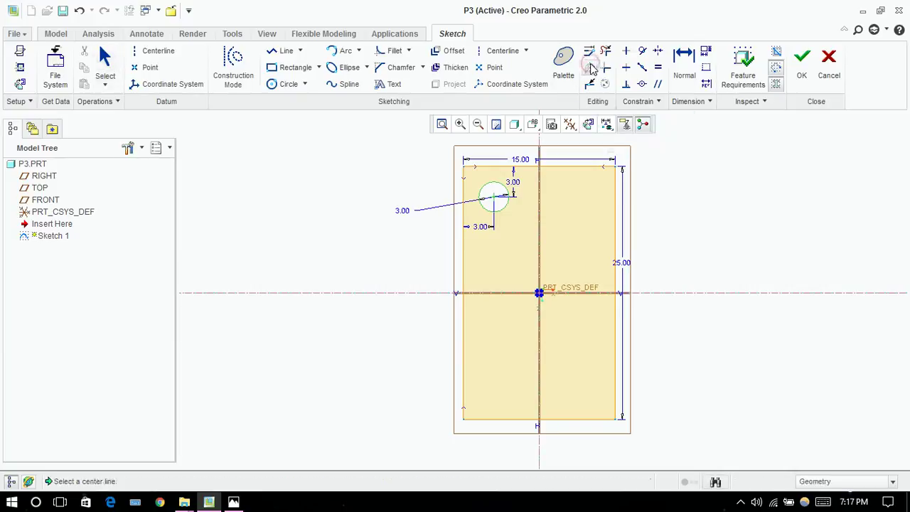
{"action": "left_click", "coordinate": [541, 233]}
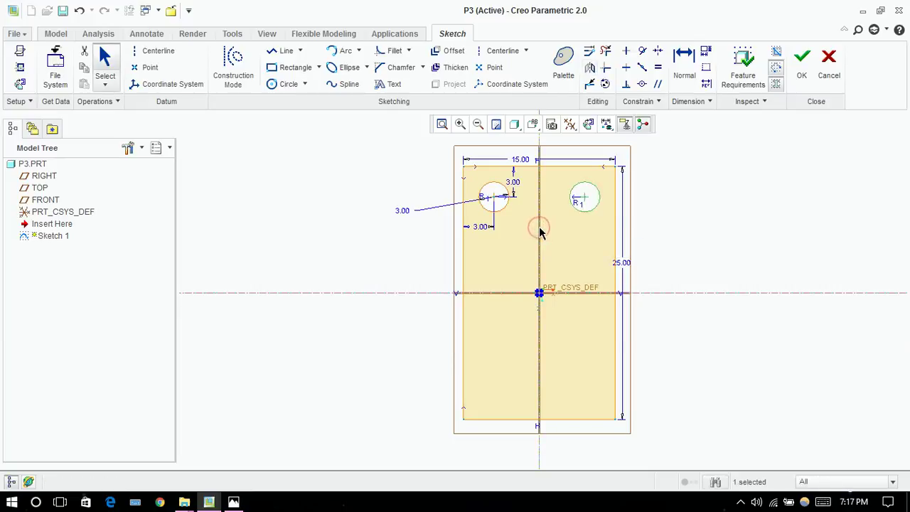
Mirror both upper circles about the horizontal centreline to place holes in the two lower corners
{"action": "left_click", "coordinate": [505, 209], "text": "ctrl"}
{"action": "left_click", "coordinate": [508, 294]}
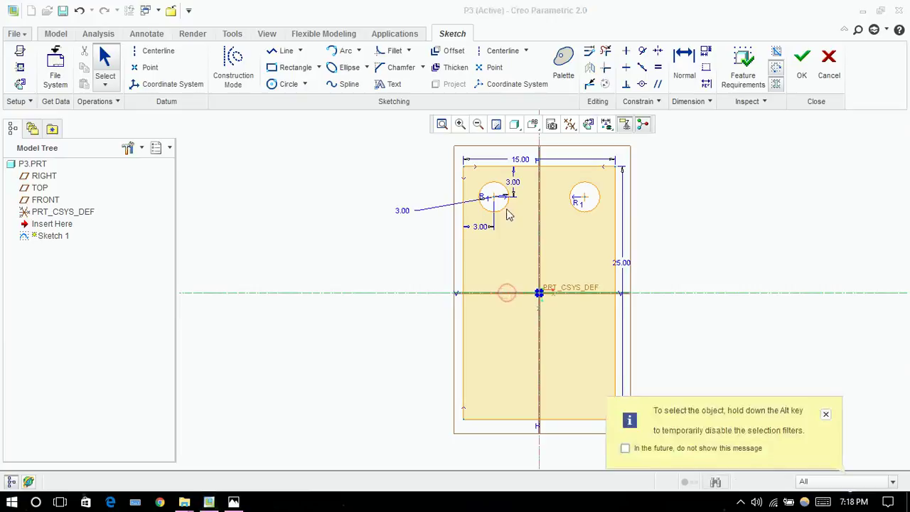
{"action": "left_click", "coordinate": [598, 207], "text": "ctrl"}
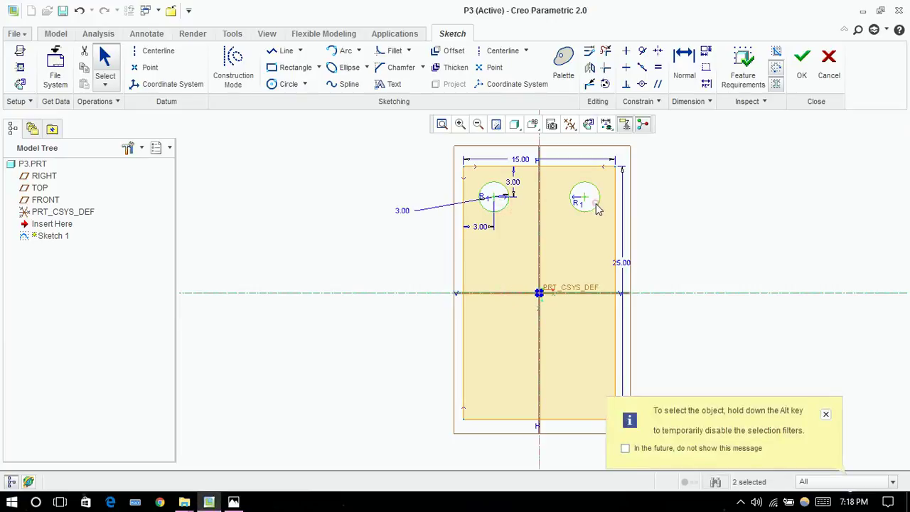
{"action": "left_click", "coordinate": [589, 69]}
{"action": "left_click", "coordinate": [597, 294]}
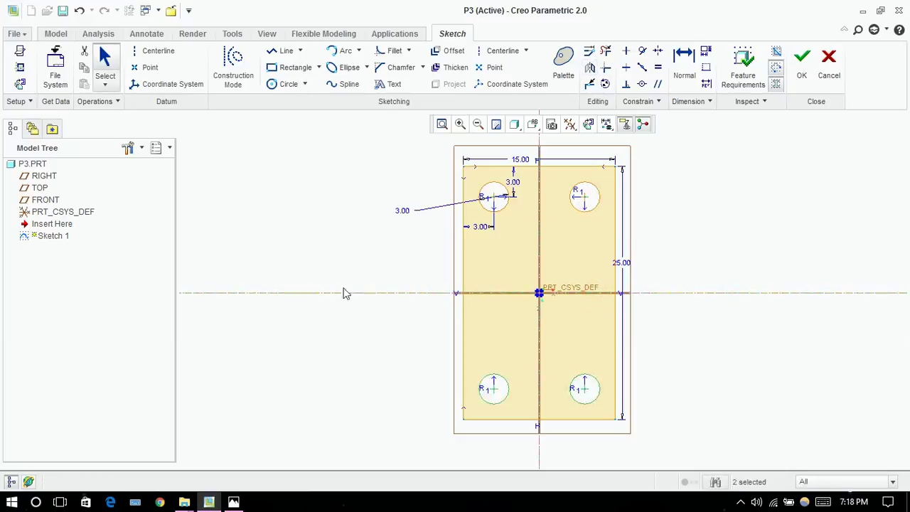
{"action": "left_click", "coordinate": [330, 244]}
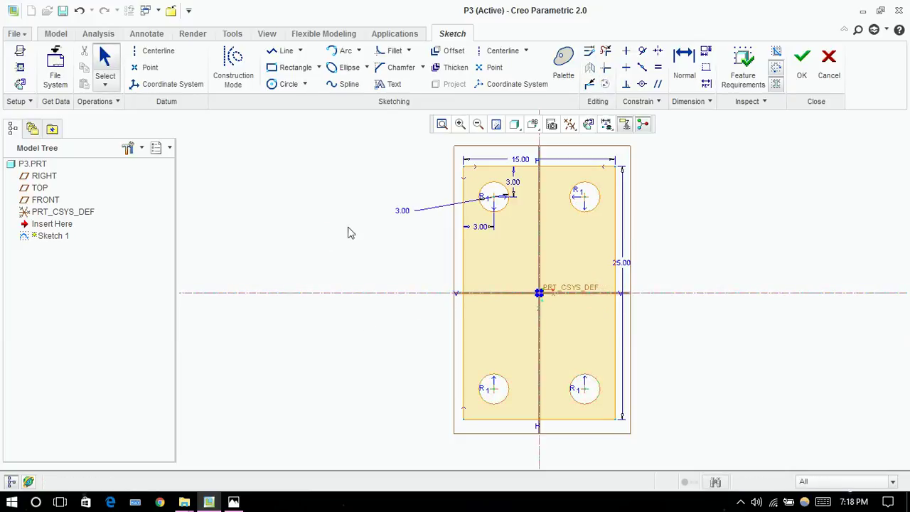
Compare the sketch with the reference drawing and finish the plate sketch
{"action": "left_click", "coordinate": [234, 502]}
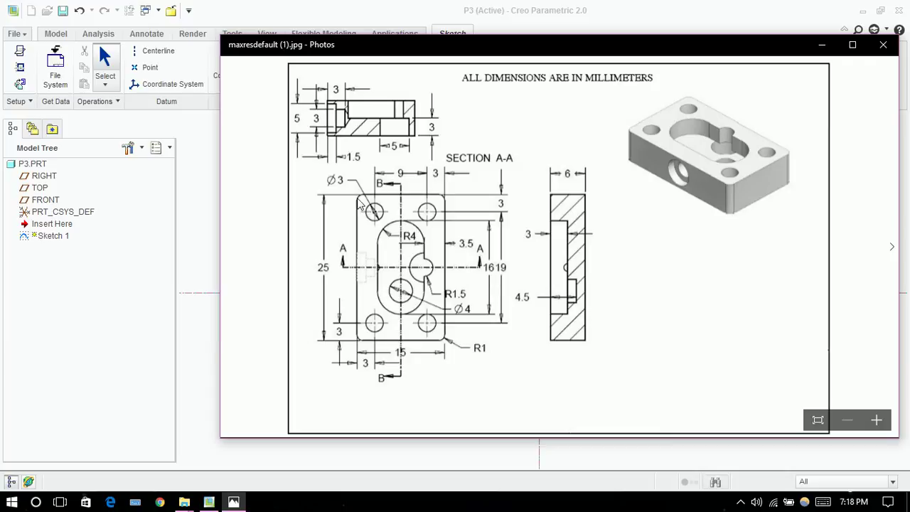
{"action": "left_click", "coordinate": [233, 502]}
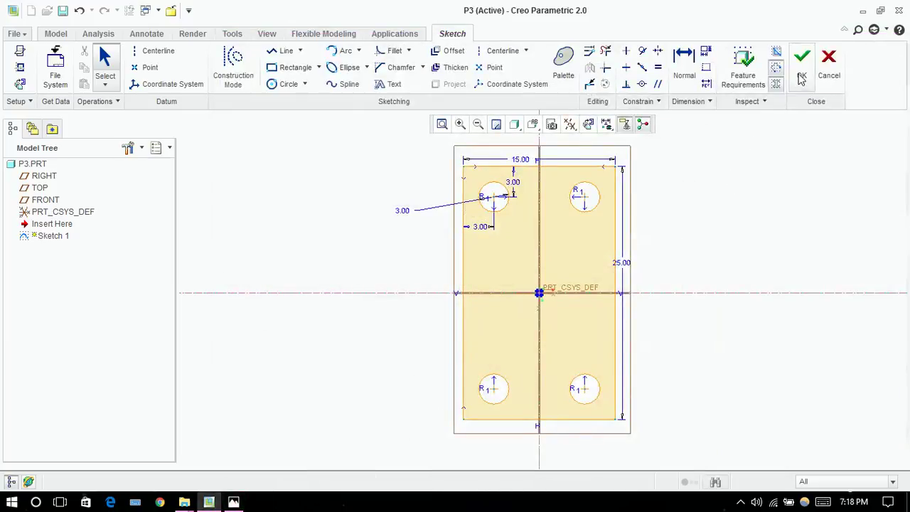
{"action": "left_click", "coordinate": [802, 77]}
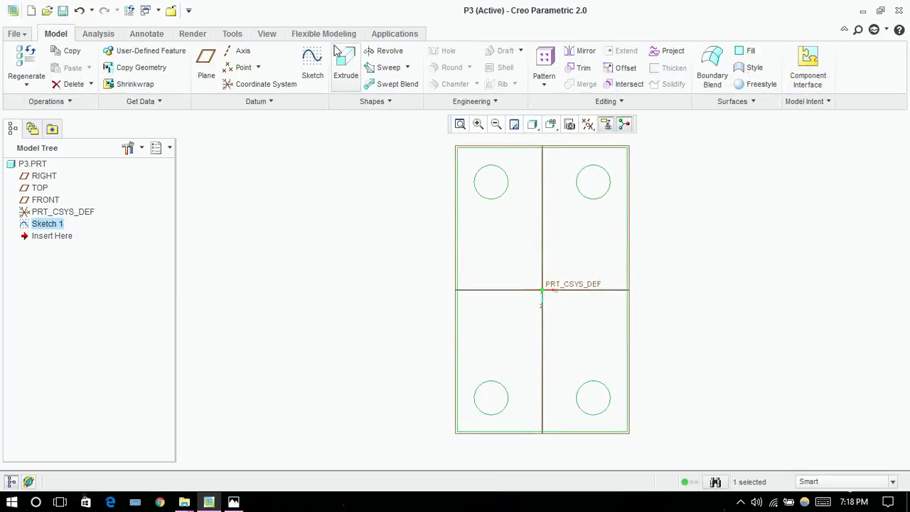
Extrude the plate sketch symmetrically about its sketch plane to a total depth of 6 mm, checking the thickness in the reference drawing
{"action": "left_click", "coordinate": [346, 68]}
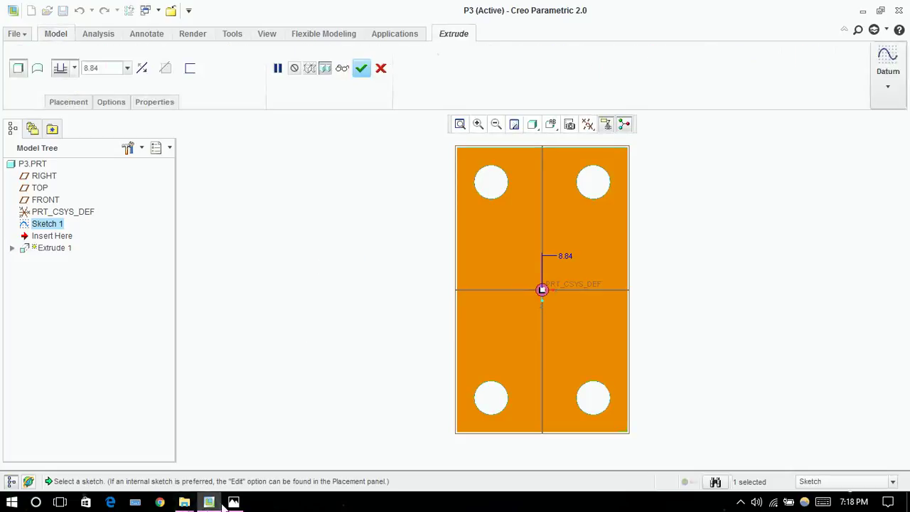
{"action": "left_click", "coordinate": [234, 503]}
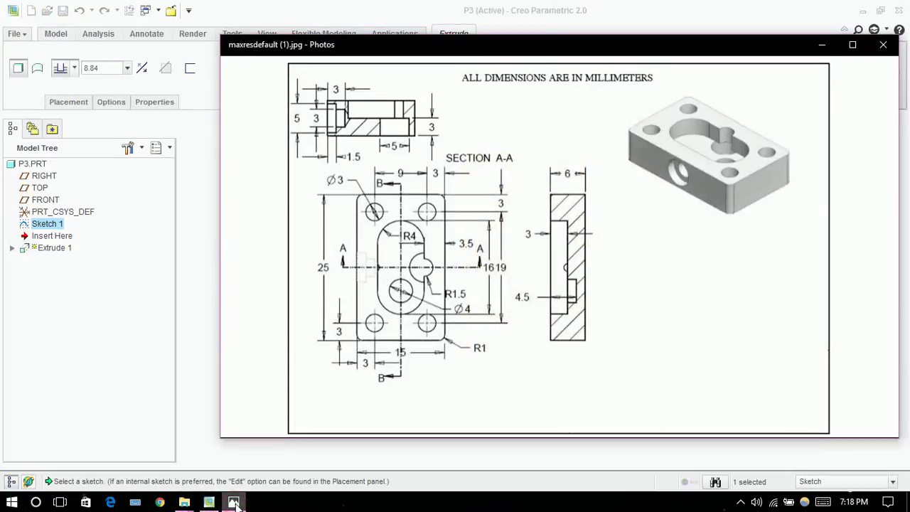
{"action": "left_click", "coordinate": [234, 503]}
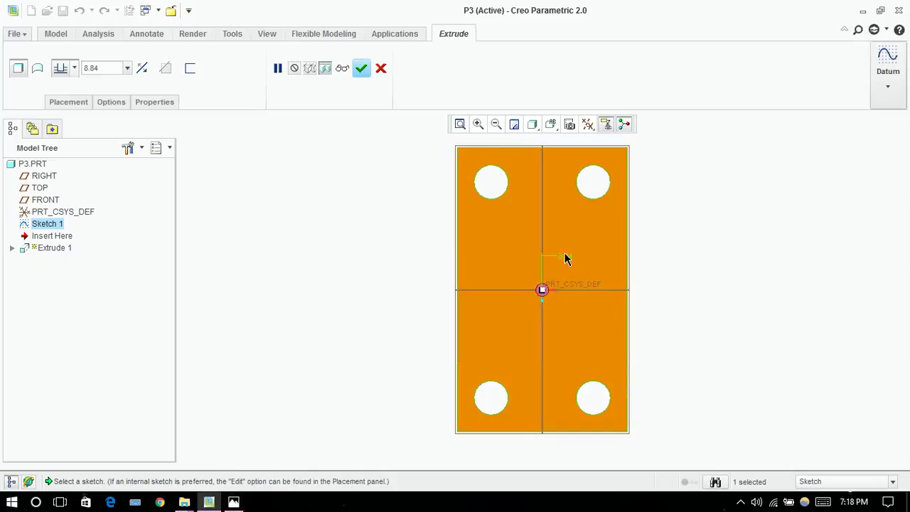
{"action": "left_click", "coordinate": [74, 72]}
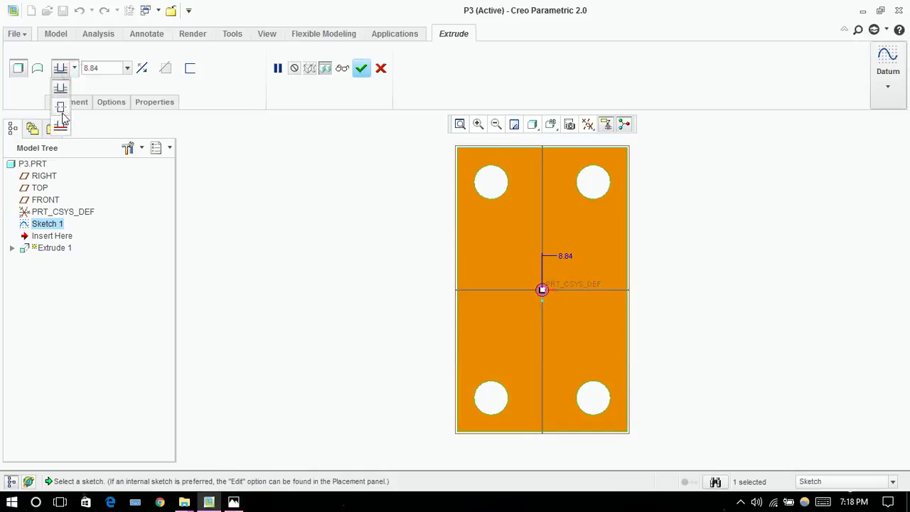
{"action": "left_click", "coordinate": [63, 119]}
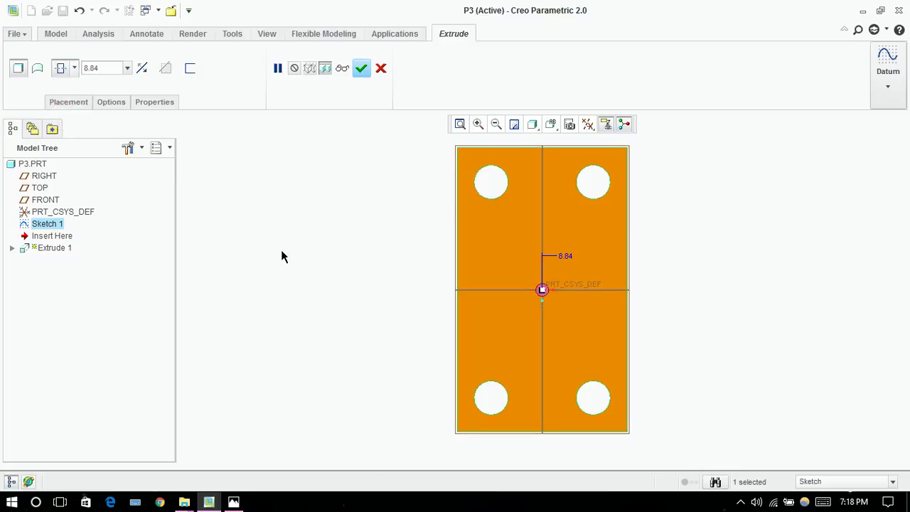
{"action": "middle_click_drag", "start_coordinate": [281, 256], "coordinate": [262, 269]}
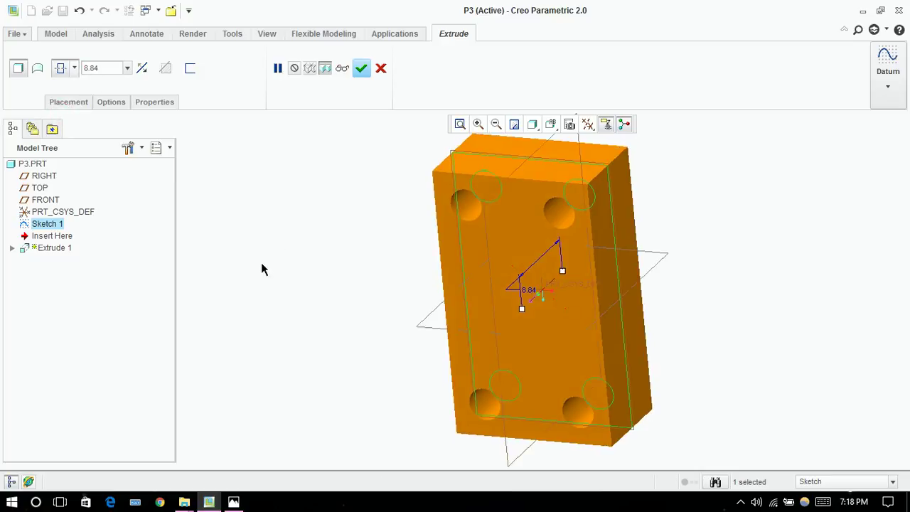
{"action": "left_click", "coordinate": [103, 67]}
{"action": "type", "text": "6"}
{"action": "key", "text": "Return"}
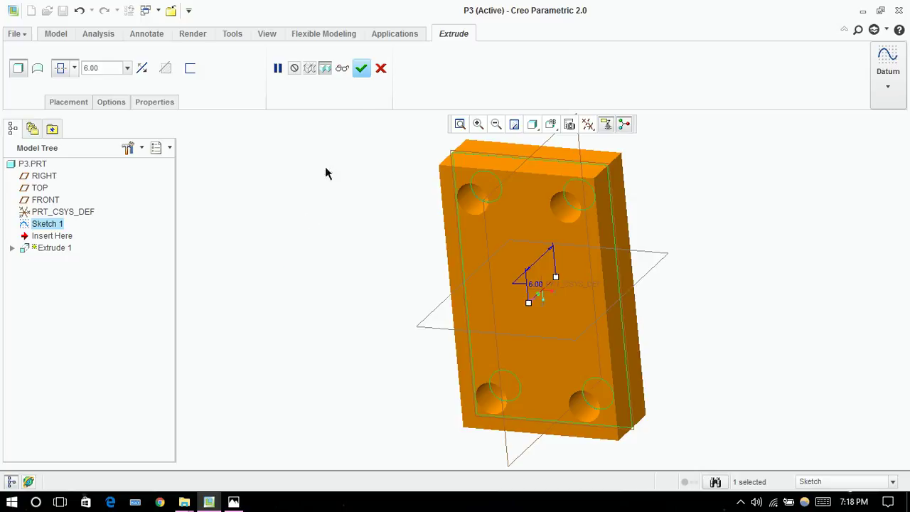
{"action": "left_click", "coordinate": [361, 68]}
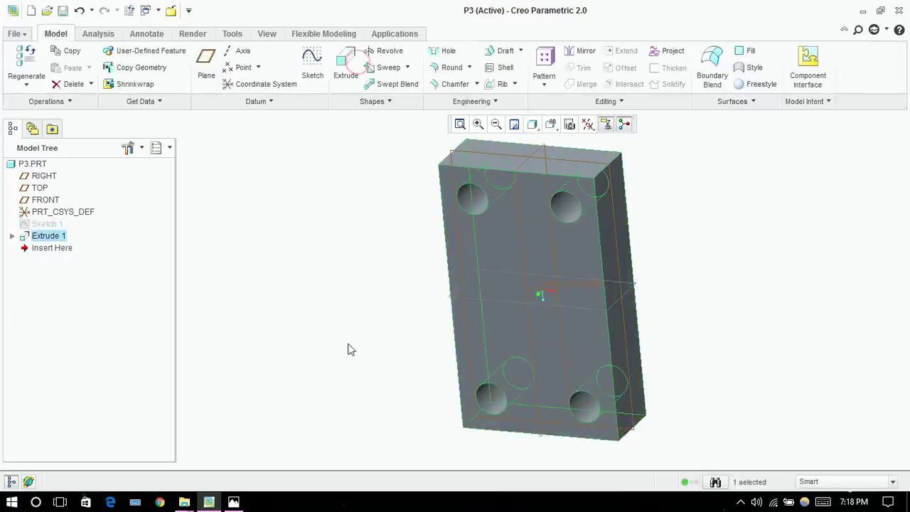
Check the corner radius in the reference drawing and start a round of radius 1 mm on one vertical corner edge of the plate
{"action": "middle_click_drag", "start_coordinate": [348, 349], "coordinate": [338, 370]}
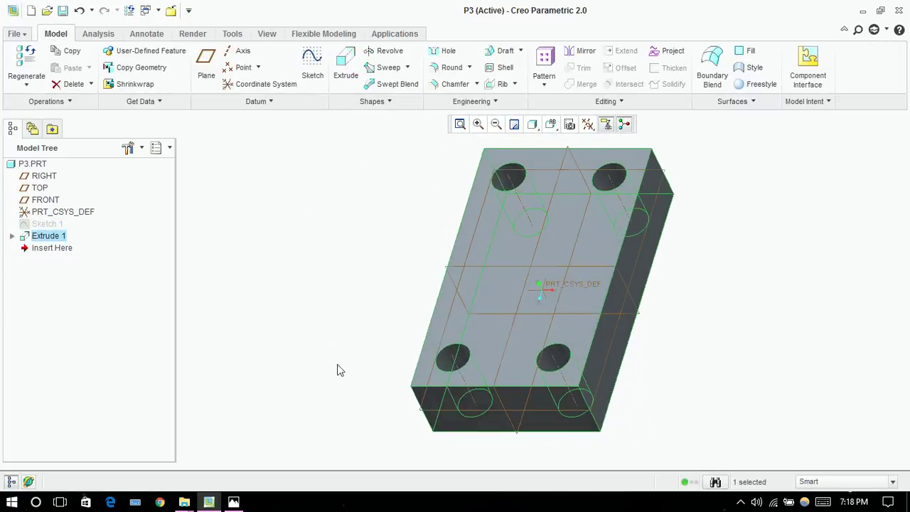
{"action": "left_click", "coordinate": [234, 502]}
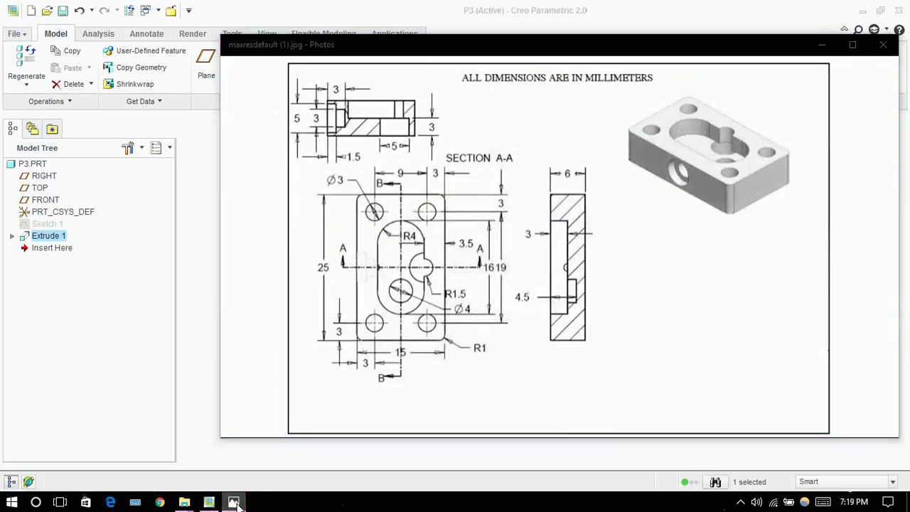
{"action": "left_click", "coordinate": [234, 502]}
{"action": "left_click", "coordinate": [234, 502]}
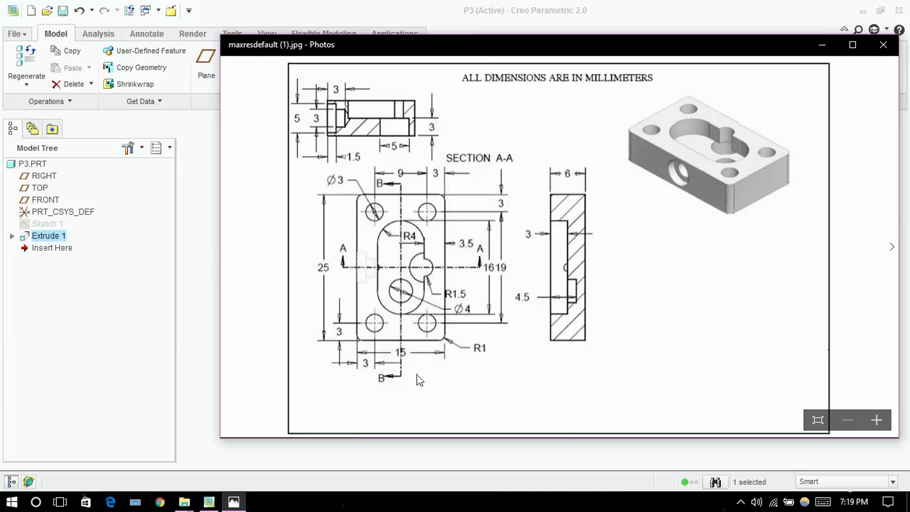
{"action": "left_click", "coordinate": [242, 505]}
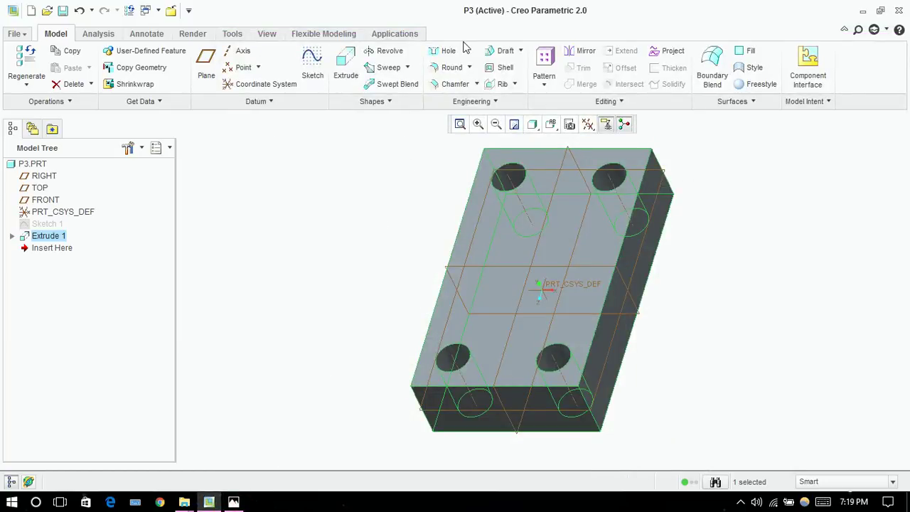
{"action": "left_click", "coordinate": [448, 67]}
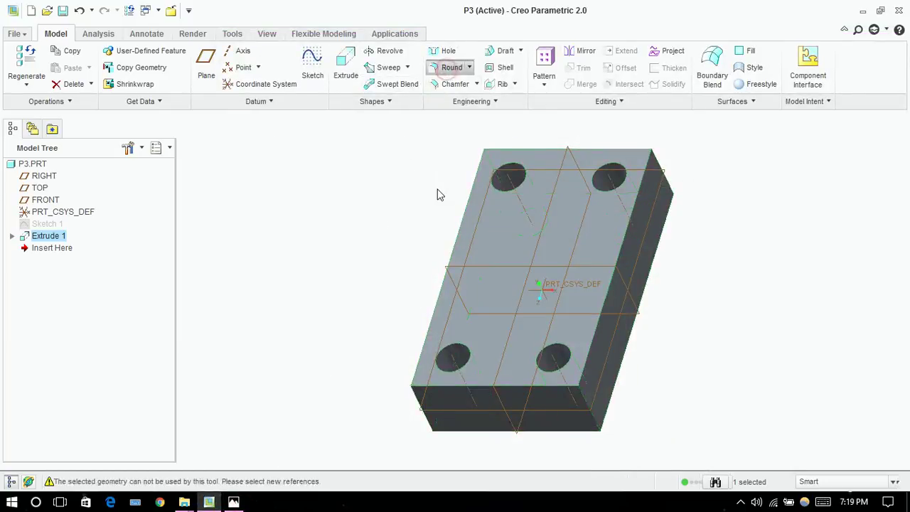
{"action": "middle_click_drag", "start_coordinate": [439, 195], "coordinate": [486, 189]}
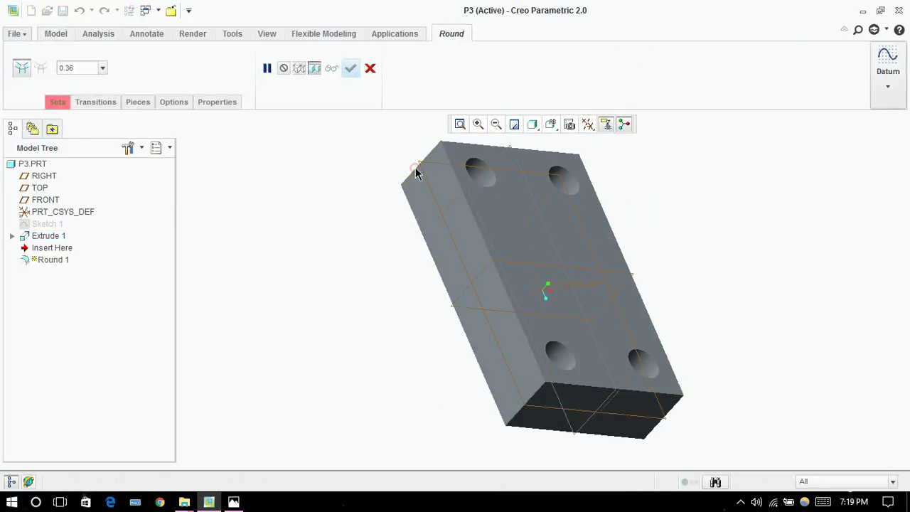
{"action": "left_click", "coordinate": [418, 169]}
{"action": "double_click", "coordinate": [81, 67]}
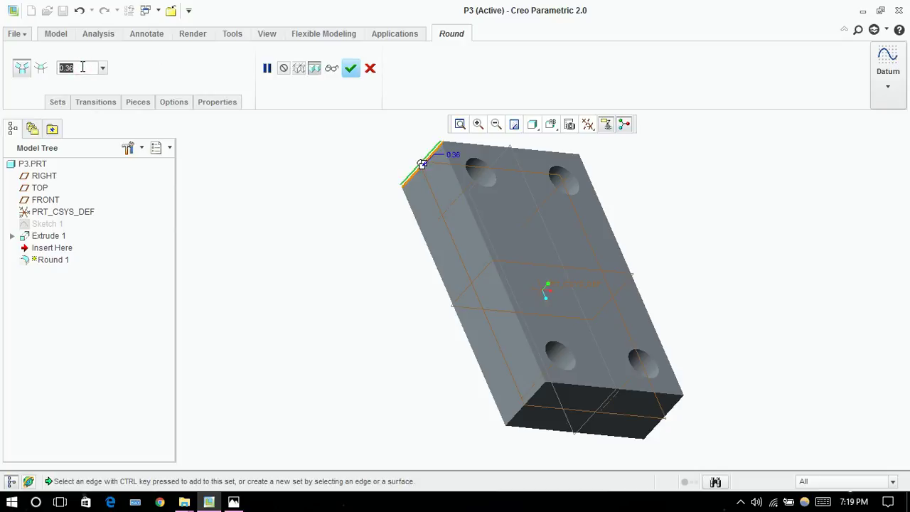
{"action": "type", "text": "1"}
{"action": "key", "text": "Return"}
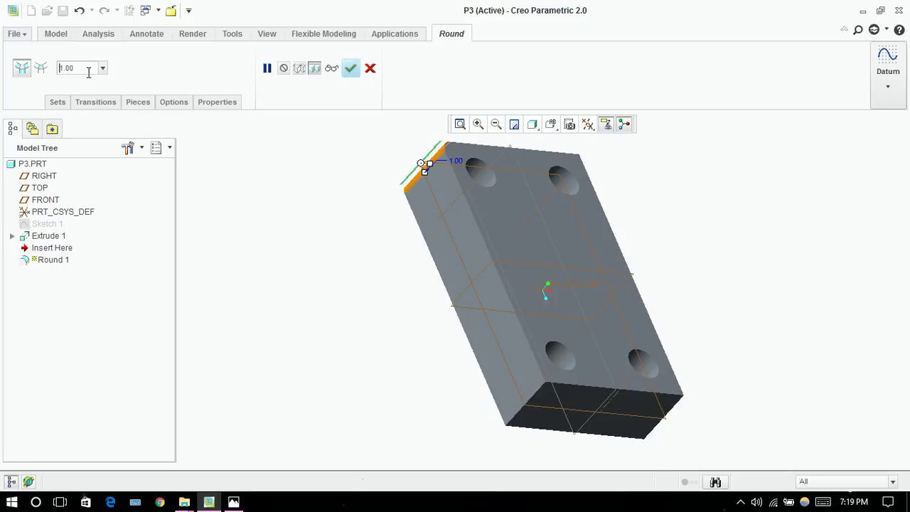
Add the plate's three remaining corner edges to the same round set and complete the round
{"action": "left_click", "coordinate": [528, 407], "text": "ctrl"}
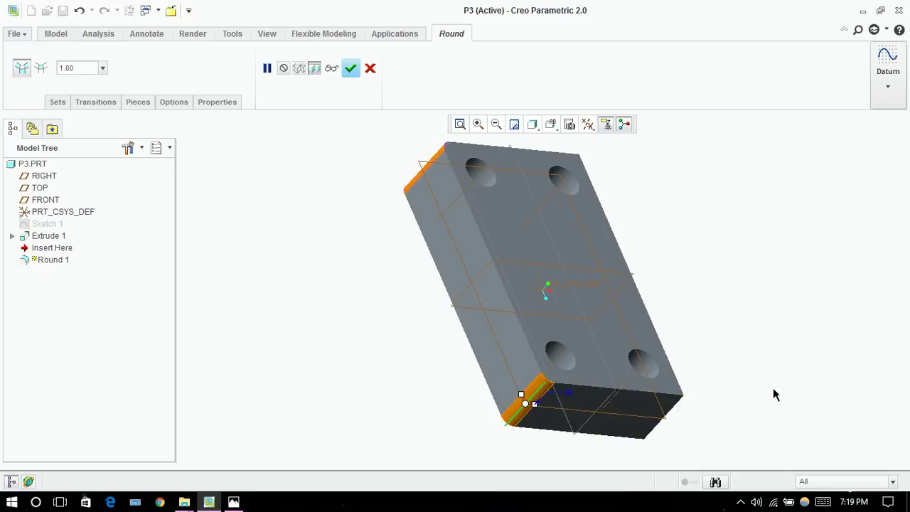
{"action": "left_click", "coordinate": [668, 413], "text": "ctrl"}
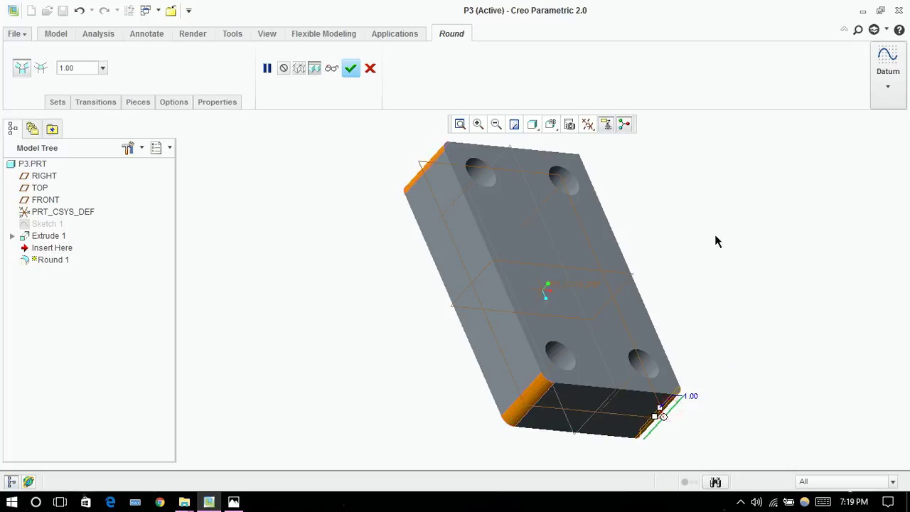
{"action": "middle_click_drag", "start_coordinate": [716, 240], "coordinate": [694, 185]}
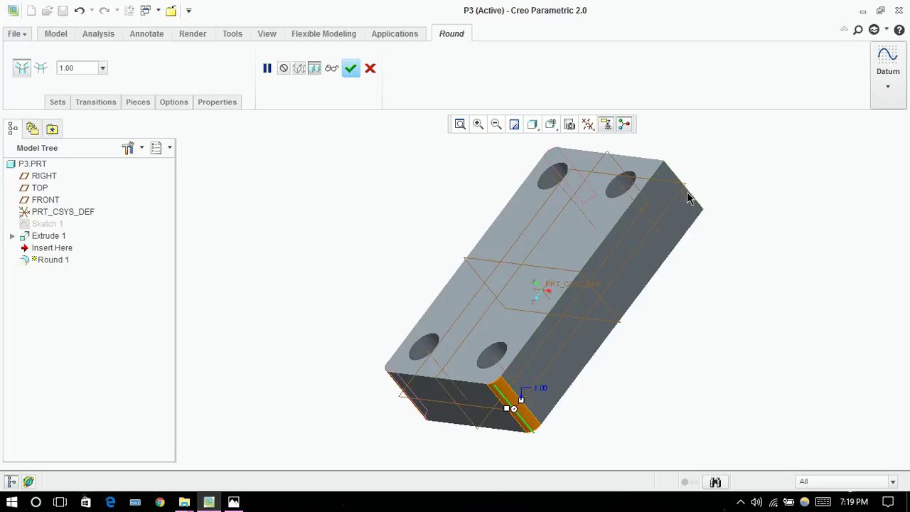
{"action": "left_click", "coordinate": [689, 197], "text": "ctrl"}
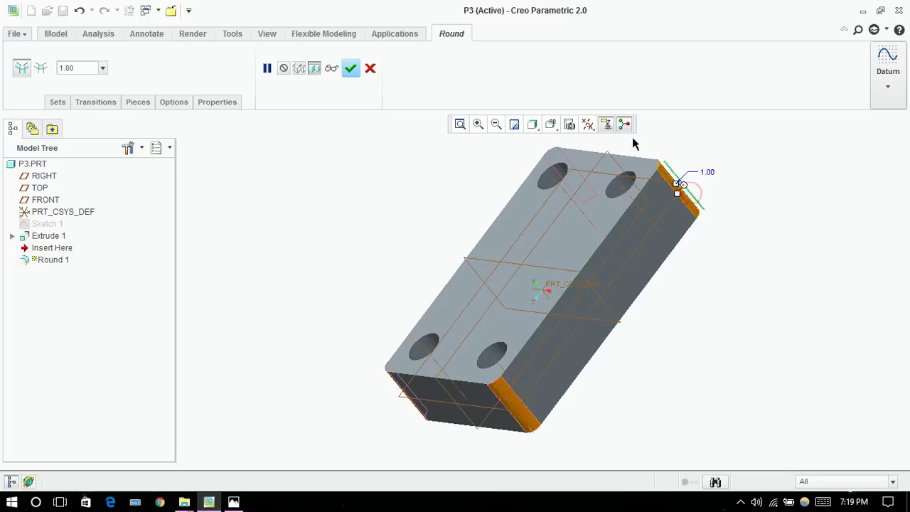
{"action": "left_click", "coordinate": [351, 69]}
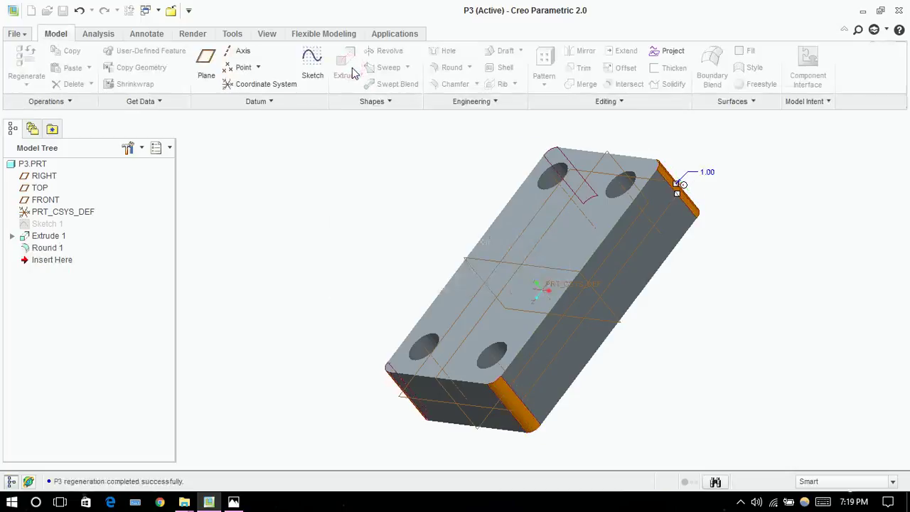
{"action": "key", "text": "ctrl+d"}
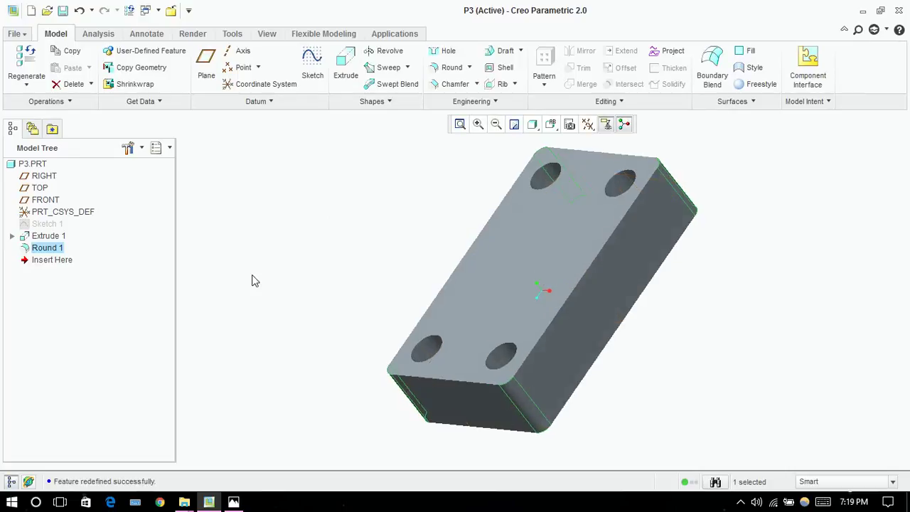
Check the reference drawing, regenerate the part and create a datum plane on the plate's large front face with zero offset
{"action": "left_click", "coordinate": [236, 503]}
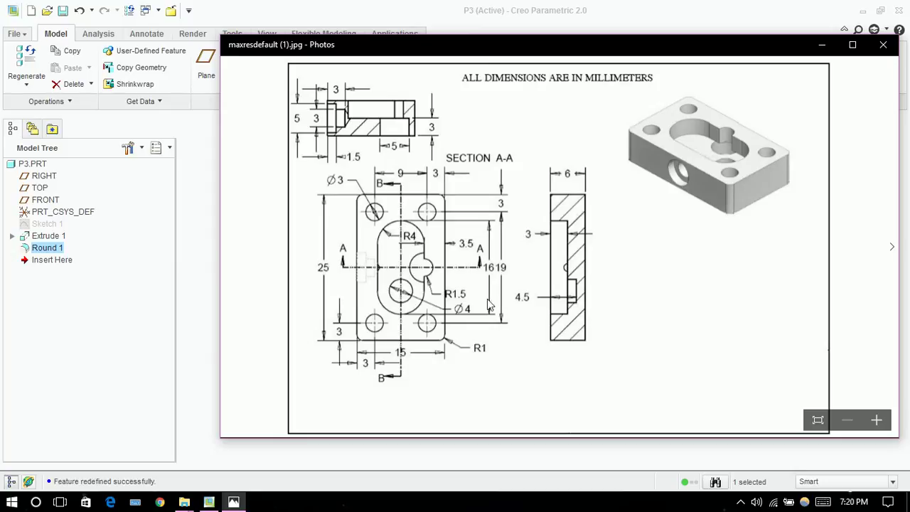
{"action": "left_click", "coordinate": [234, 503]}
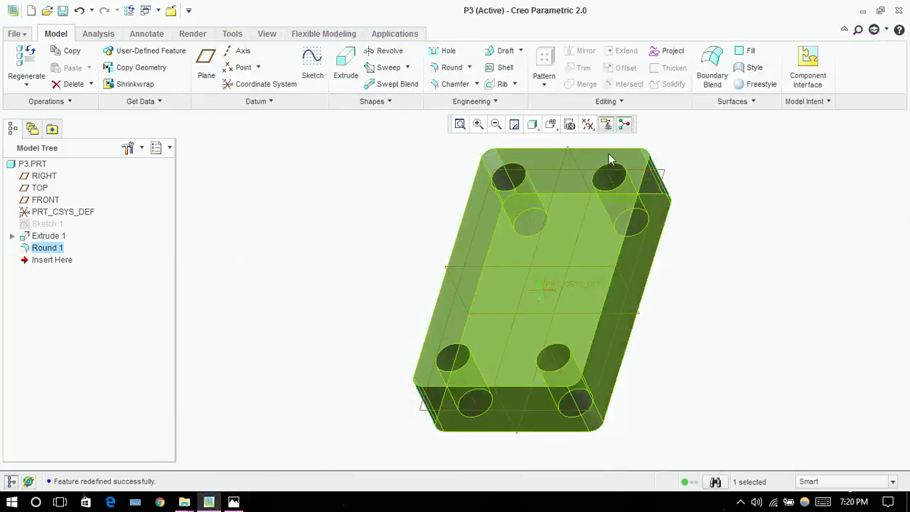
{"action": "key", "text": "ctrl+g"}
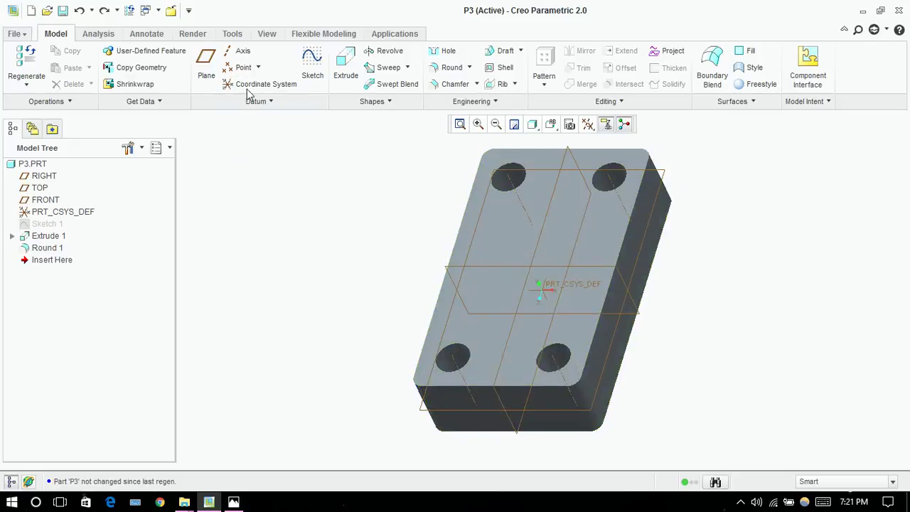
{"action": "left_click", "coordinate": [206, 62]}
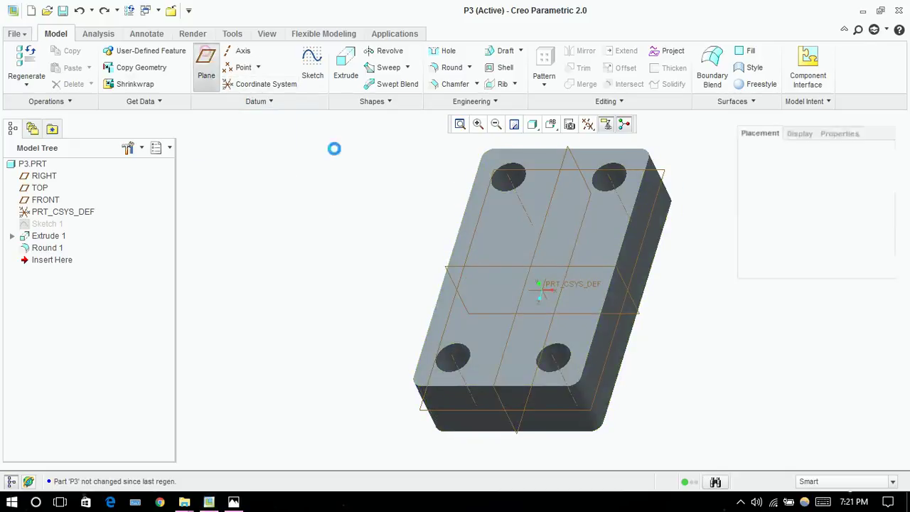
{"action": "left_click", "coordinate": [517, 242]}
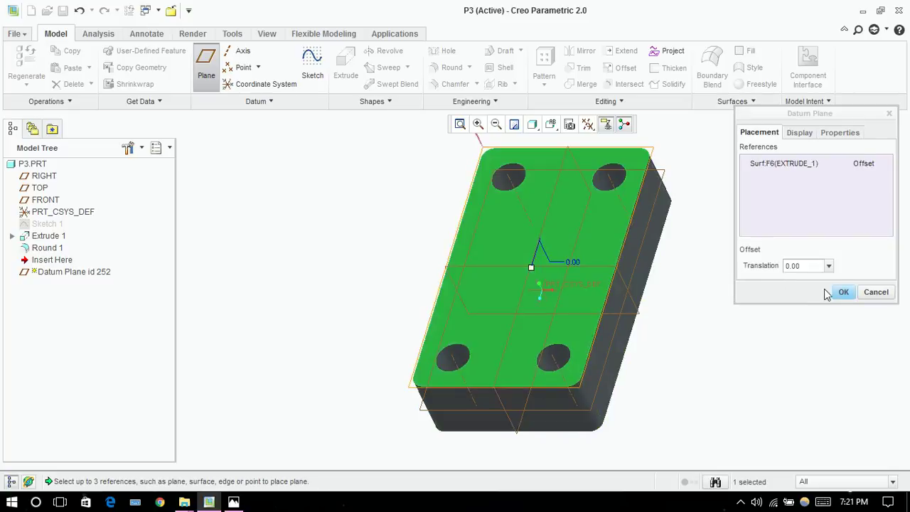
{"action": "left_click", "coordinate": [845, 292]}
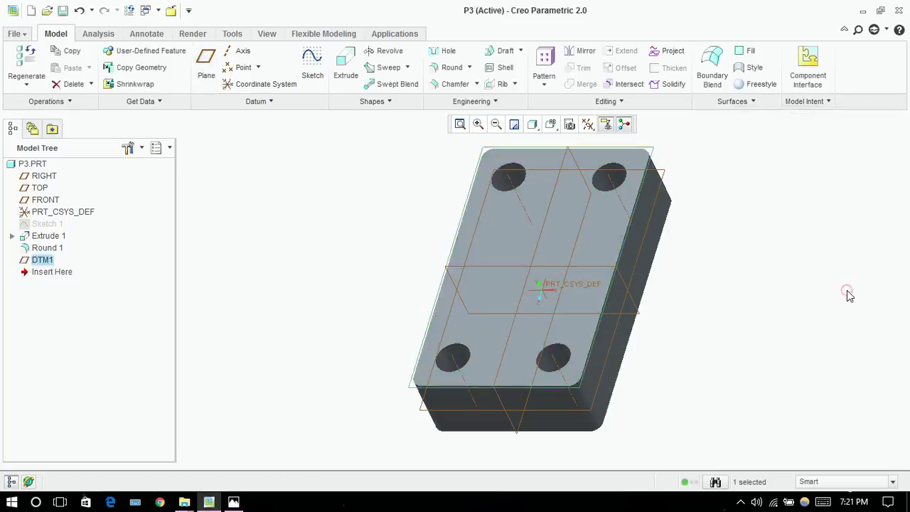
Start a sketch on the new datum plane, view it in 2D and add the plate's four outer sides as sketch references
{"action": "left_click", "coordinate": [320, 69]}
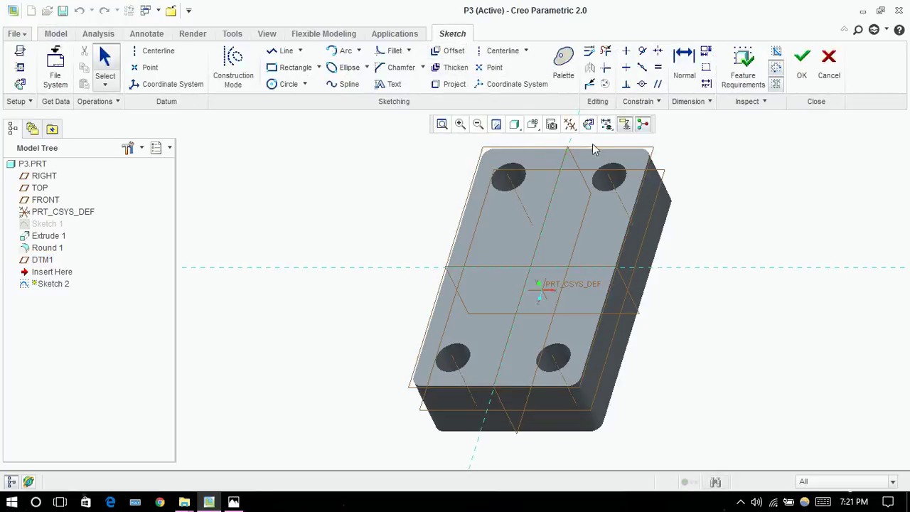
{"action": "left_click", "coordinate": [588, 126]}
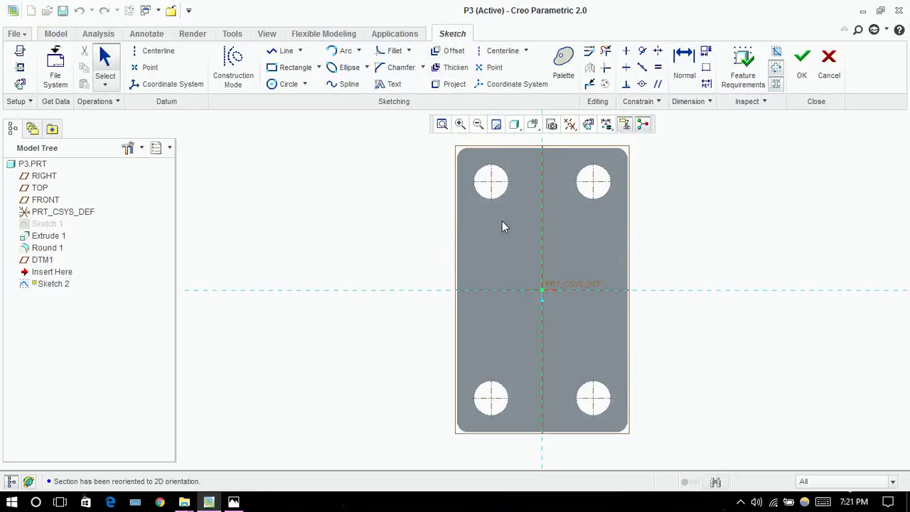
{"action": "left_click", "coordinate": [20, 67]}
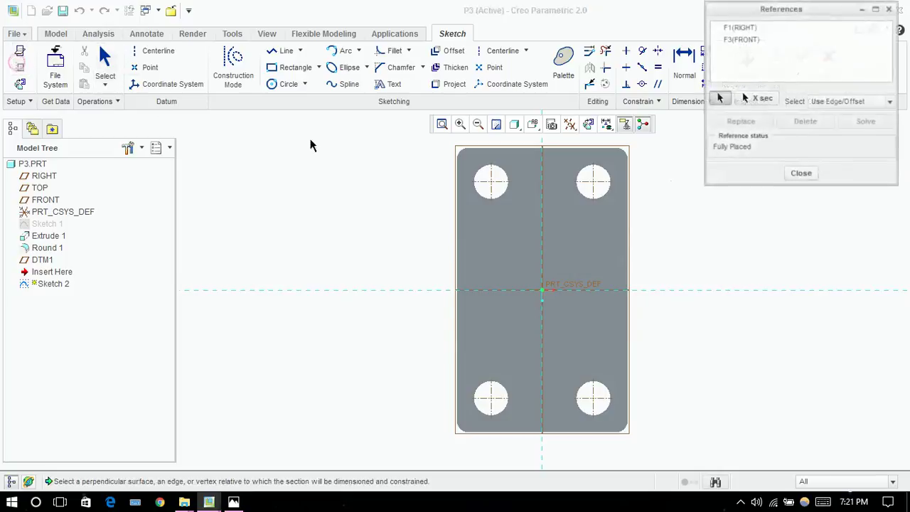
{"action": "left_click", "coordinate": [494, 149]}
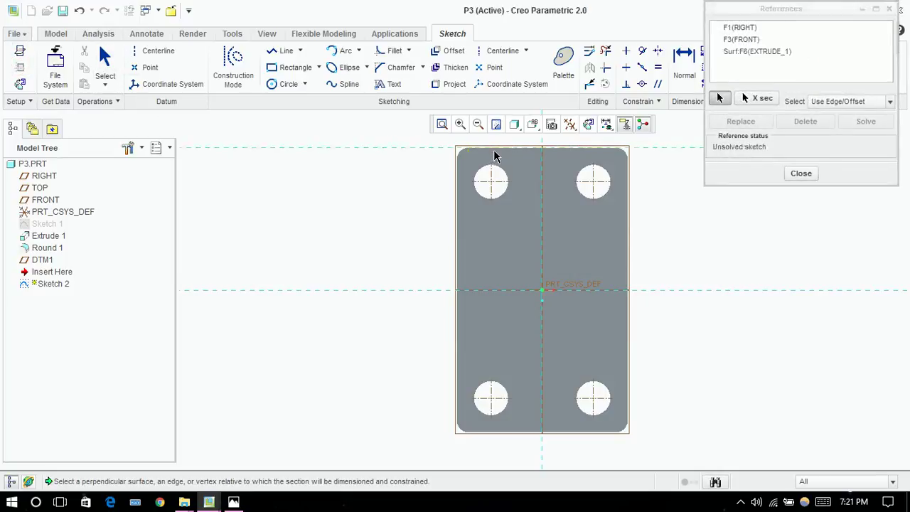
{"action": "left_click", "coordinate": [459, 239]}
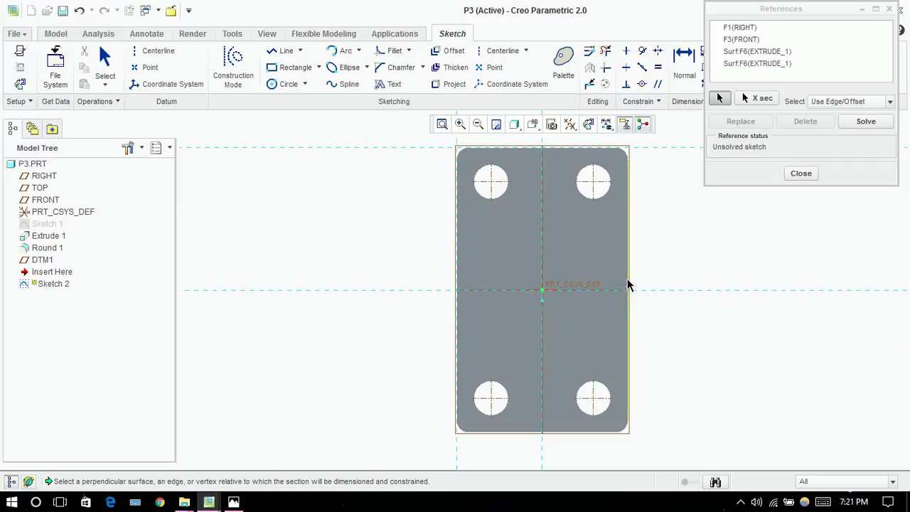
{"action": "left_click", "coordinate": [627, 287]}
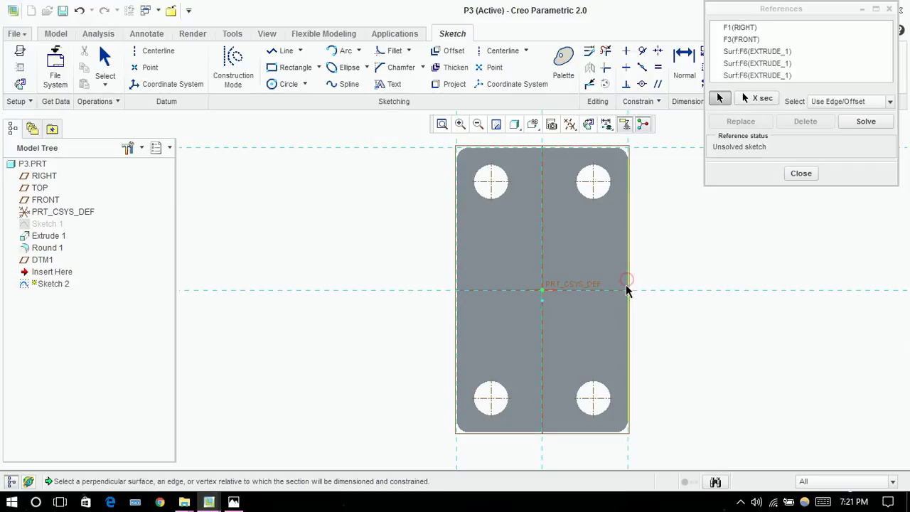
{"action": "left_click", "coordinate": [570, 433]}
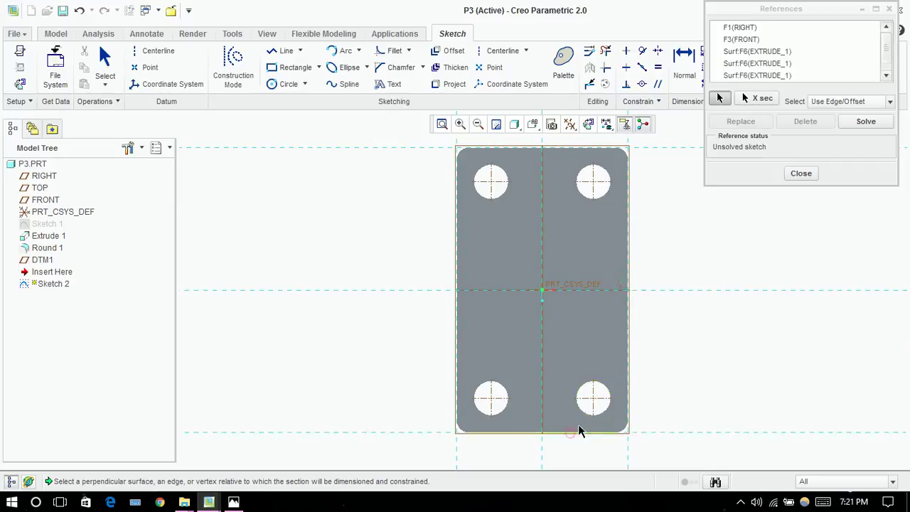
{"action": "left_click", "coordinate": [802, 174]}
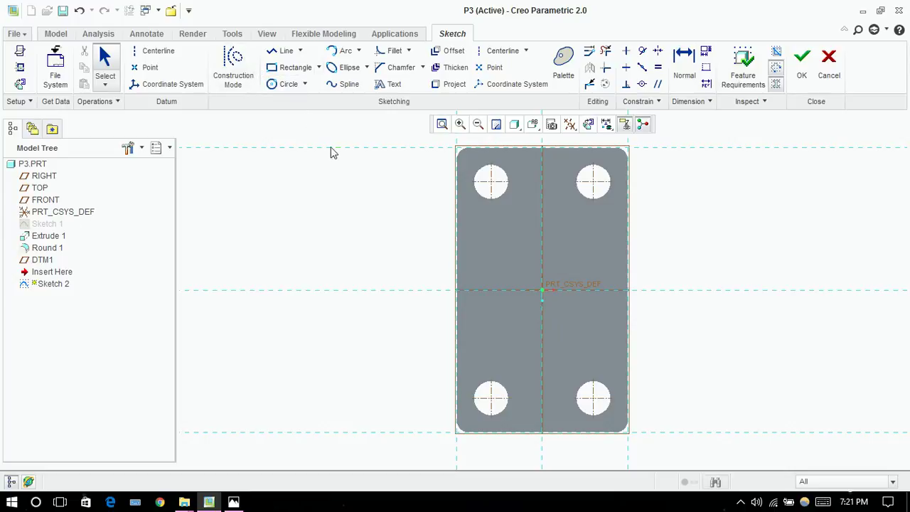
Check the pocket in the reference drawing and sketch a circle about 6.35 mm in diameter on the vertical centreline, about 5 mm above the origin
{"action": "left_click", "coordinate": [235, 502]}
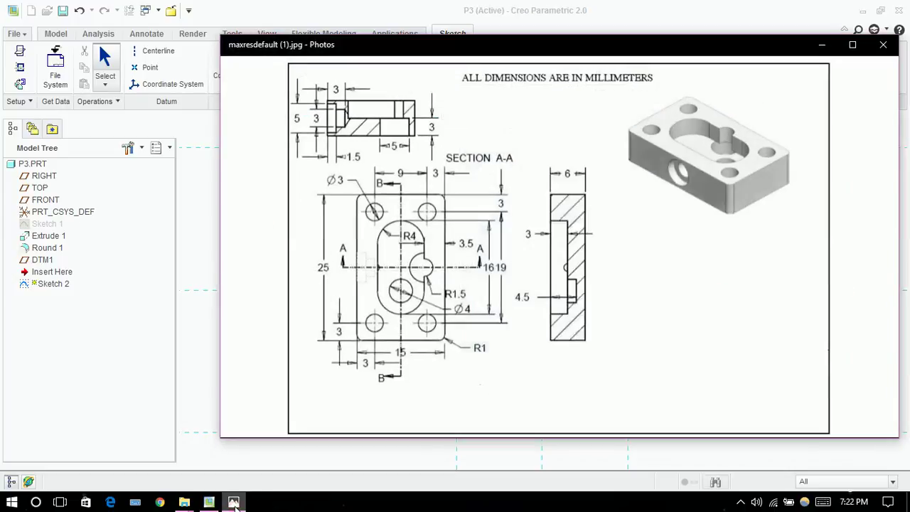
{"action": "left_click", "coordinate": [822, 45]}
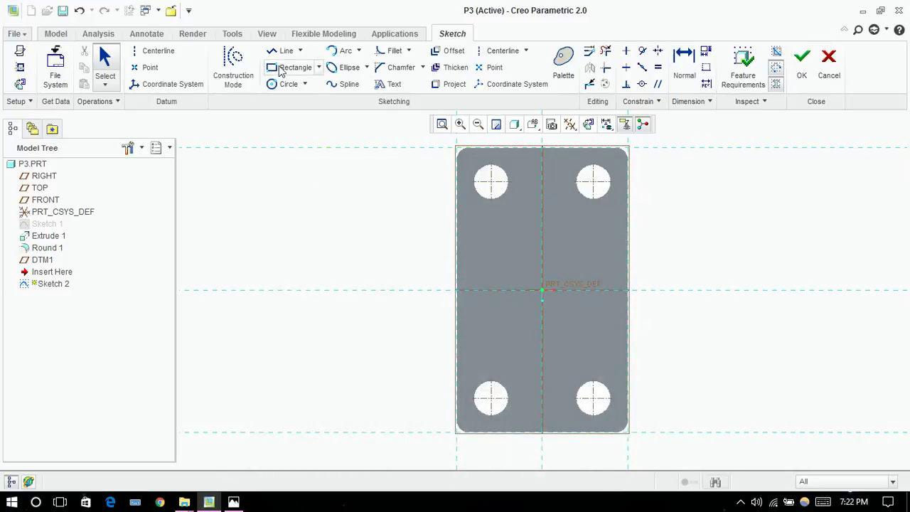
{"action": "left_click", "coordinate": [288, 84]}
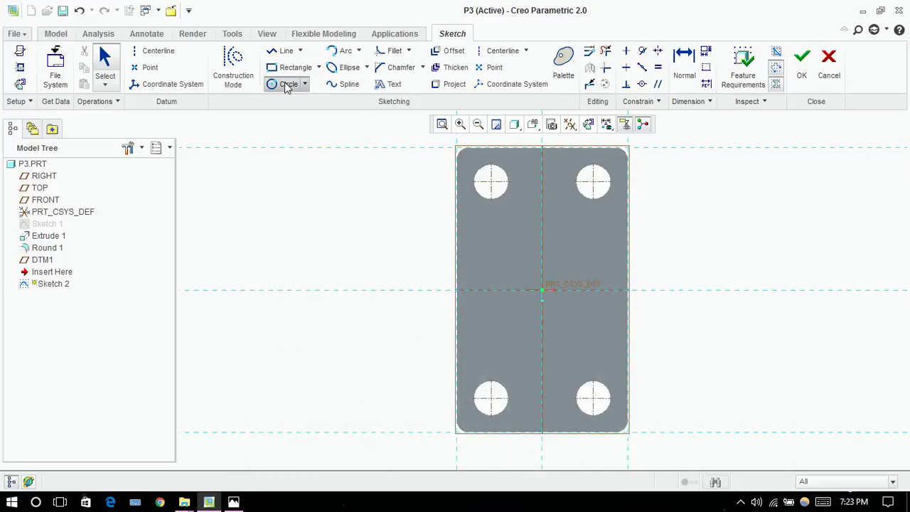
{"action": "left_click", "coordinate": [542, 232]}
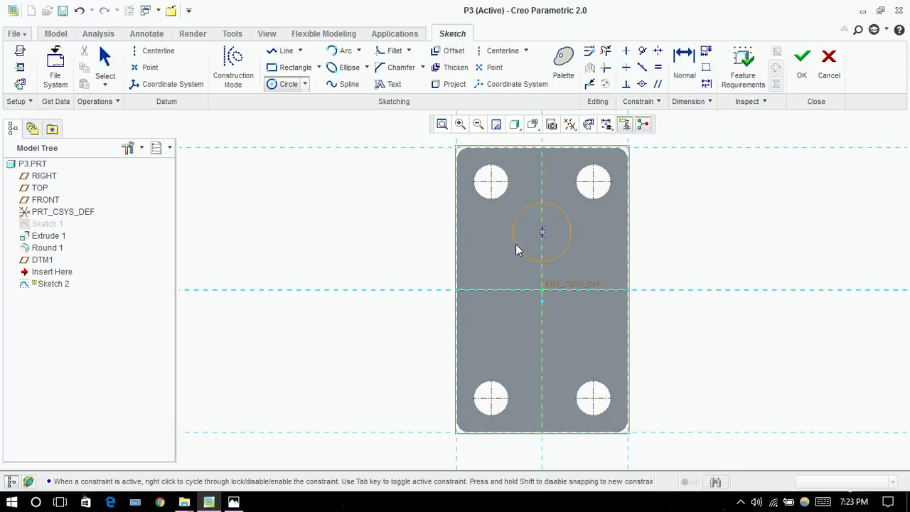
{"action": "left_click", "coordinate": [509, 245]}
{"action": "middle_click", "coordinate": [476, 239]}
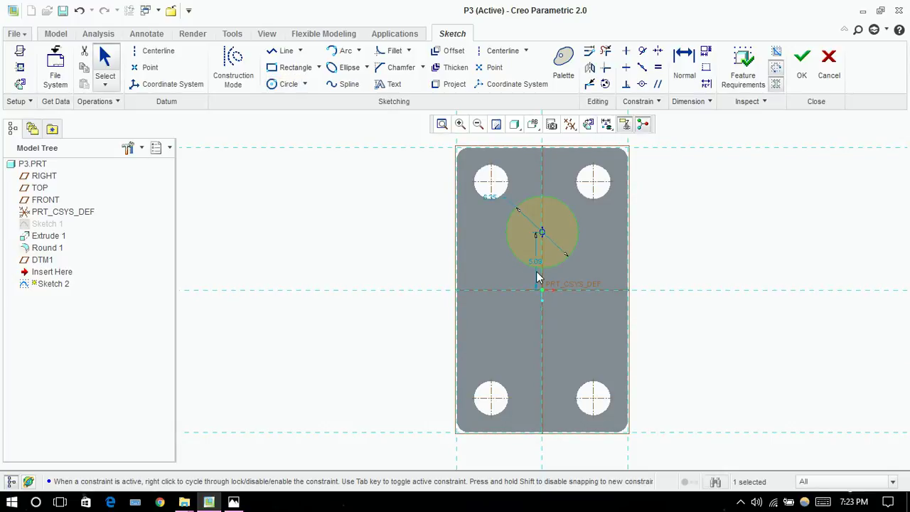
Sketch an equal circle below the origin, then set both centres 4 mm from the horizontal reference and the diameter to 8 mm
{"action": "left_click", "coordinate": [284, 84]}
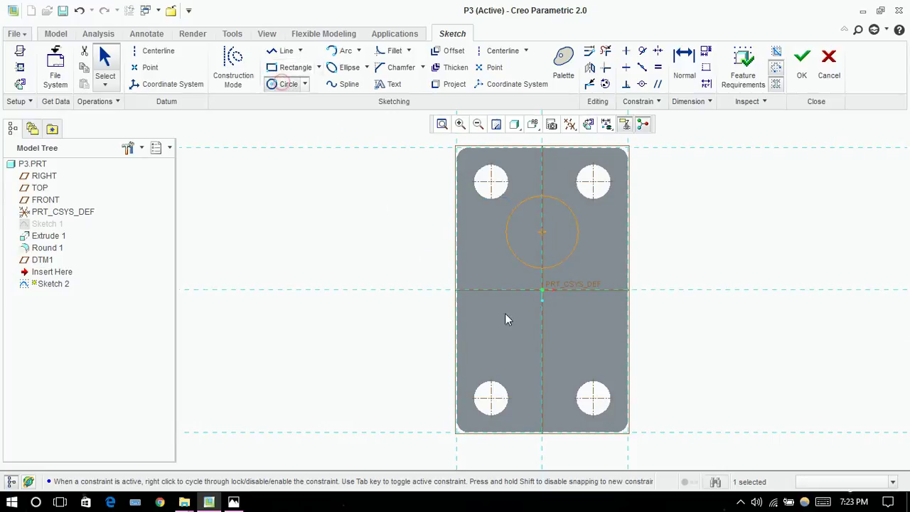
{"action": "left_click", "coordinate": [545, 353]}
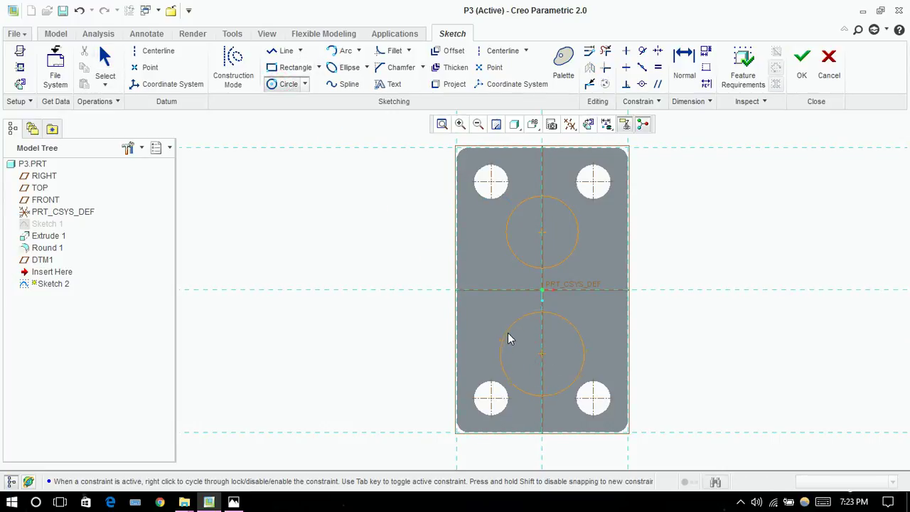
{"action": "left_click", "coordinate": [515, 334]}
{"action": "middle_click", "coordinate": [487, 315]}
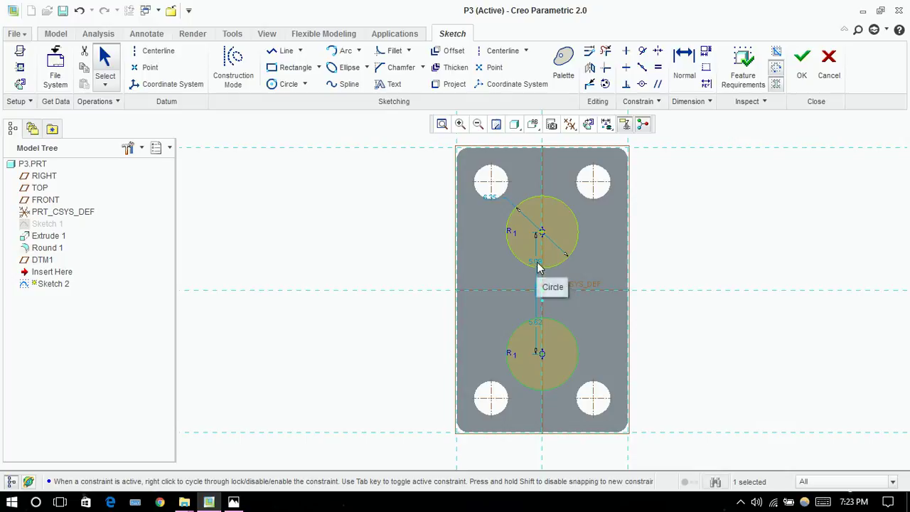
{"action": "double_click", "coordinate": [539, 326]}
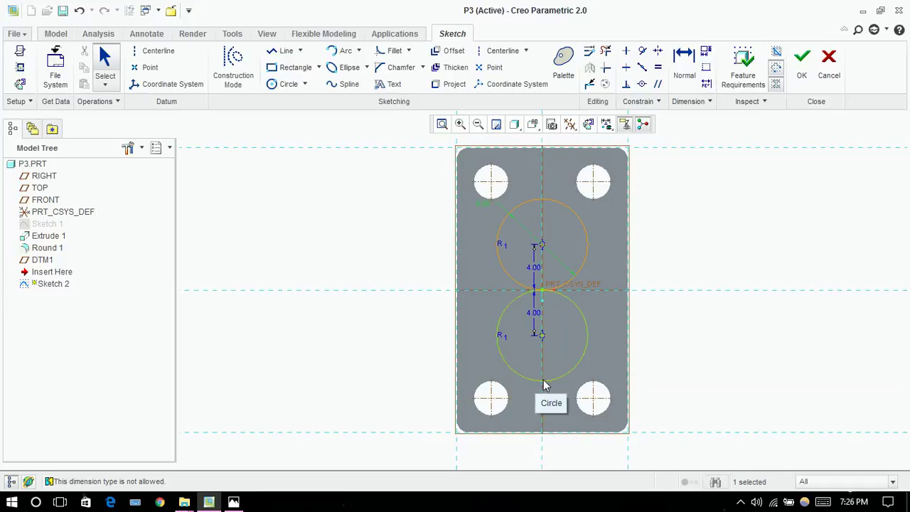
Join the two circles with a tangent line on each side to form the slot's straight edges
{"action": "left_click", "coordinate": [300, 50]}
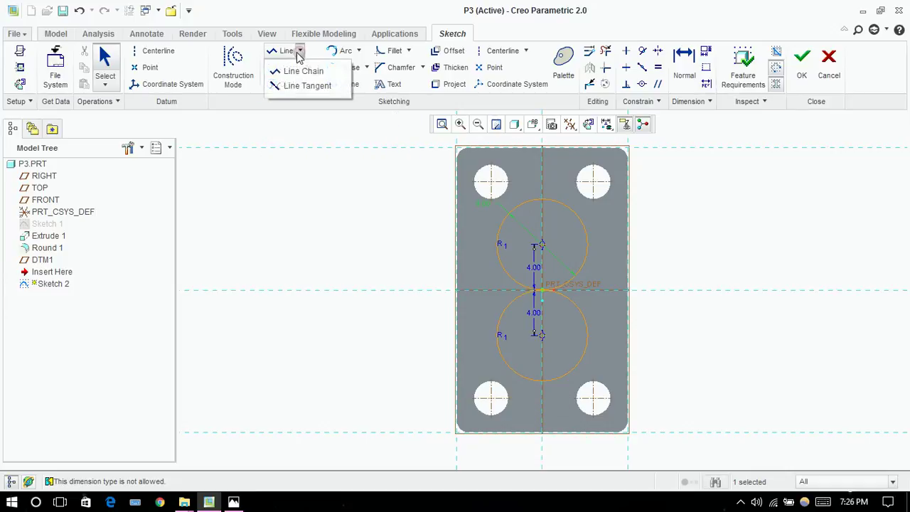
{"action": "left_click", "coordinate": [308, 86]}
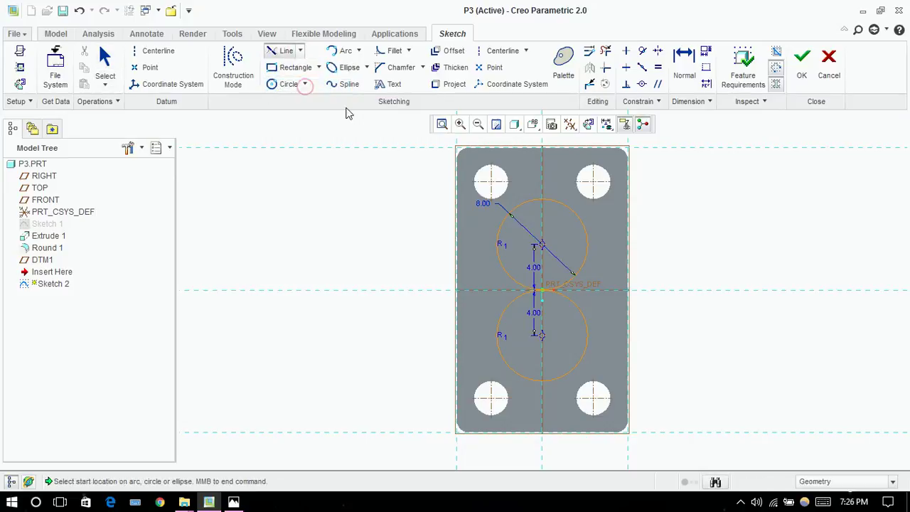
{"action": "left_click", "coordinate": [497, 250]}
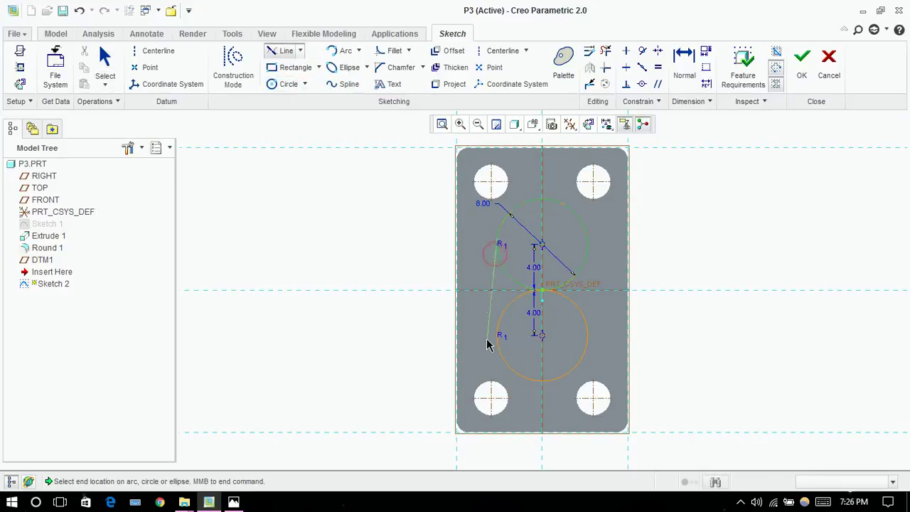
{"action": "left_click", "coordinate": [501, 341]}
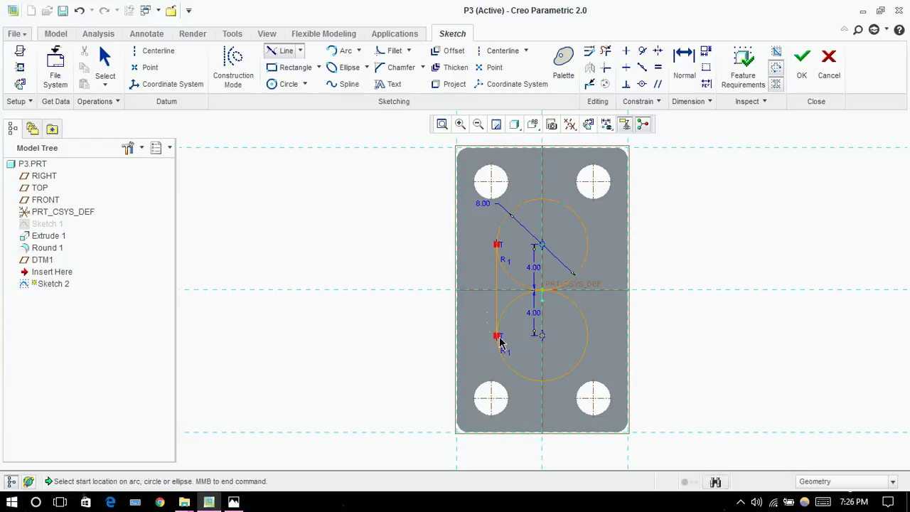
{"action": "left_click", "coordinate": [587, 243]}
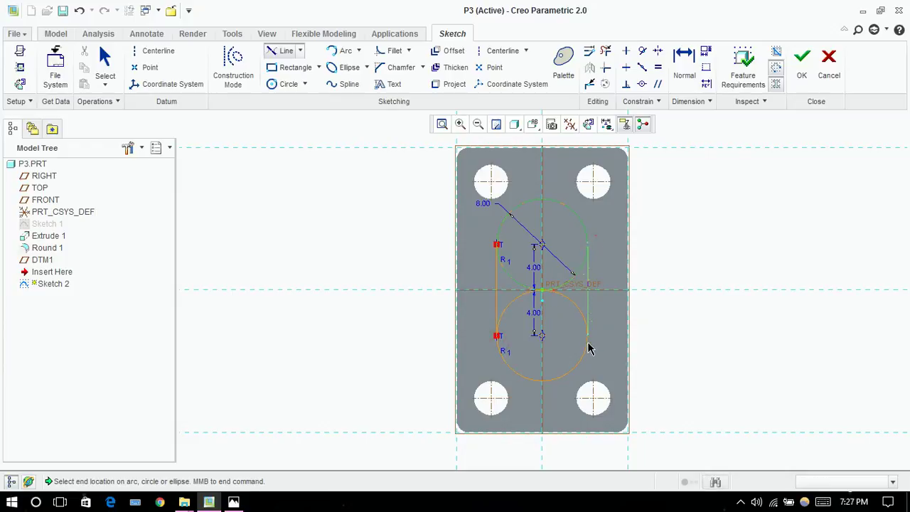
{"action": "left_click", "coordinate": [589, 335]}
{"action": "middle_click", "coordinate": [610, 275]}
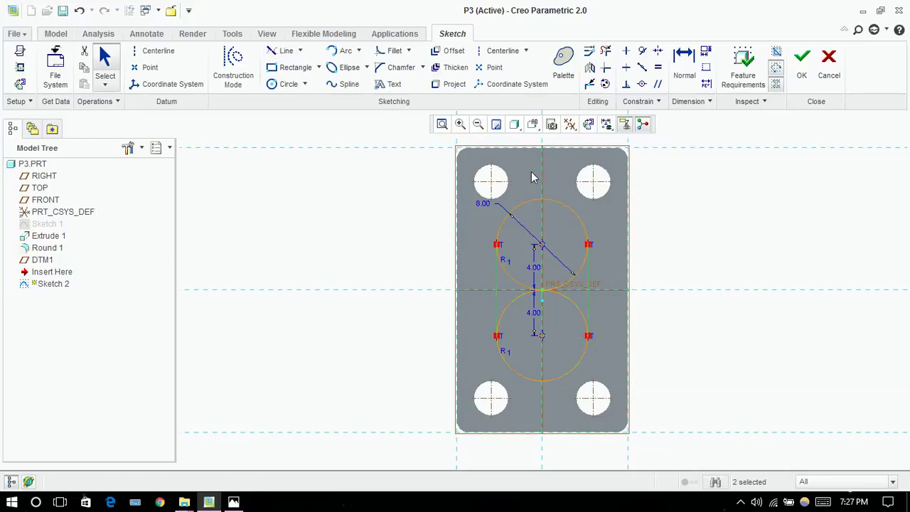
Trim the circles' inner arcs to leave a closed slot outline and finish the sketch
{"action": "left_click", "coordinate": [605, 51]}
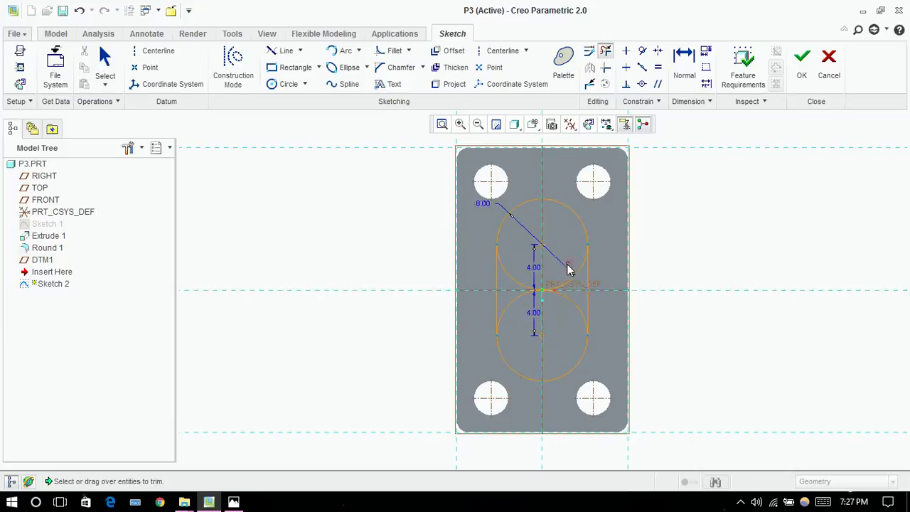
{"action": "left_click_drag", "start_coordinate": [571, 271], "coordinate": [569, 318]}
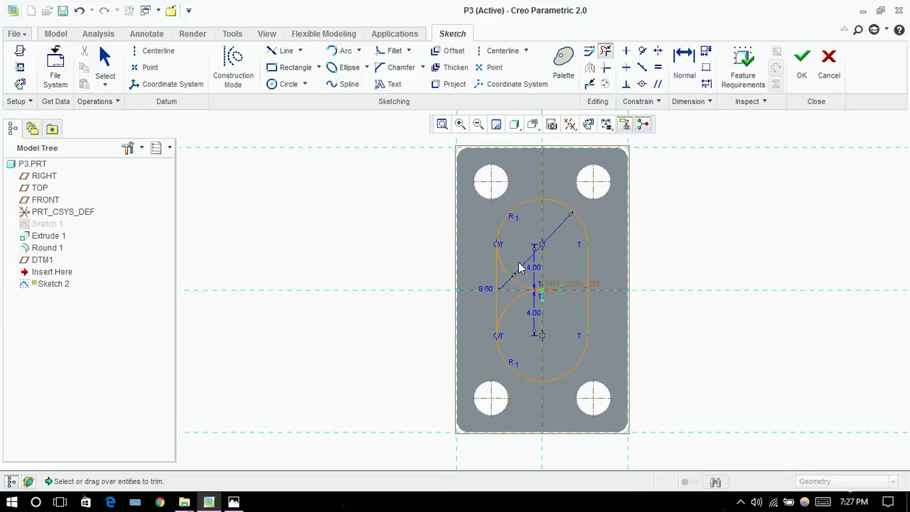
{"action": "left_click_drag", "start_coordinate": [519, 261], "coordinate": [520, 305]}
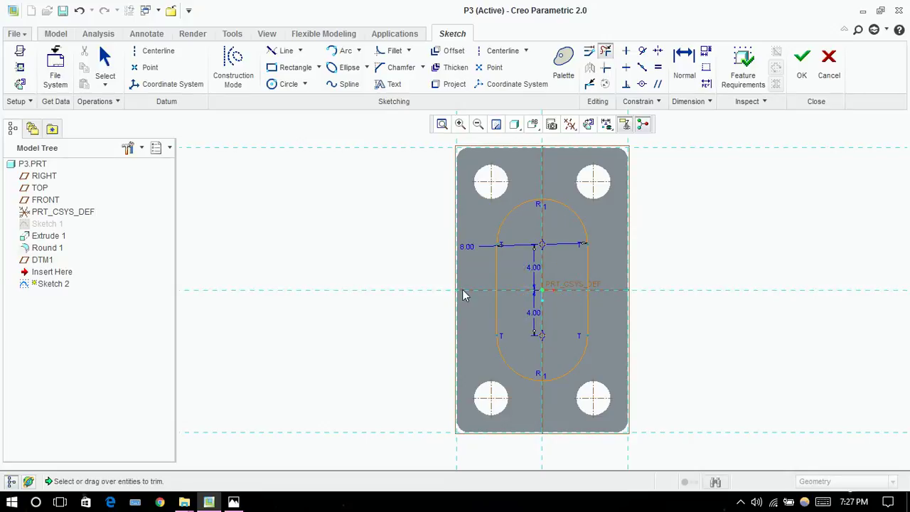
{"action": "middle_click", "coordinate": [332, 222]}
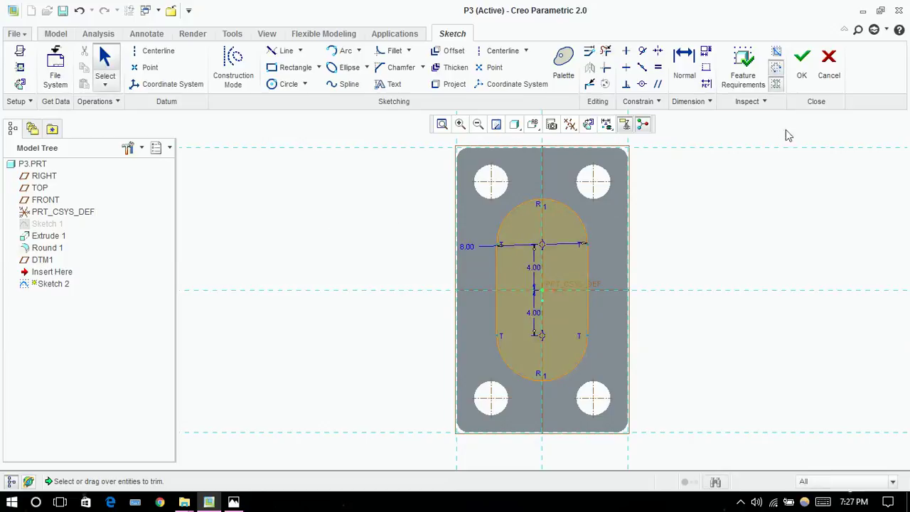
{"action": "left_click", "coordinate": [802, 63]}
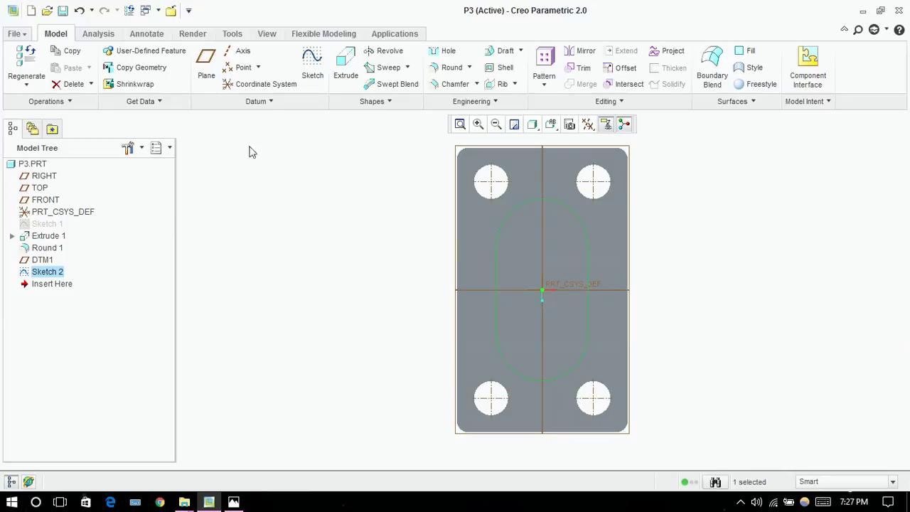
Extrude the slot sketch with its direction reversed into the plate and set the depth to 3 mm, checking the reference drawing
{"action": "left_click", "coordinate": [346, 68]}
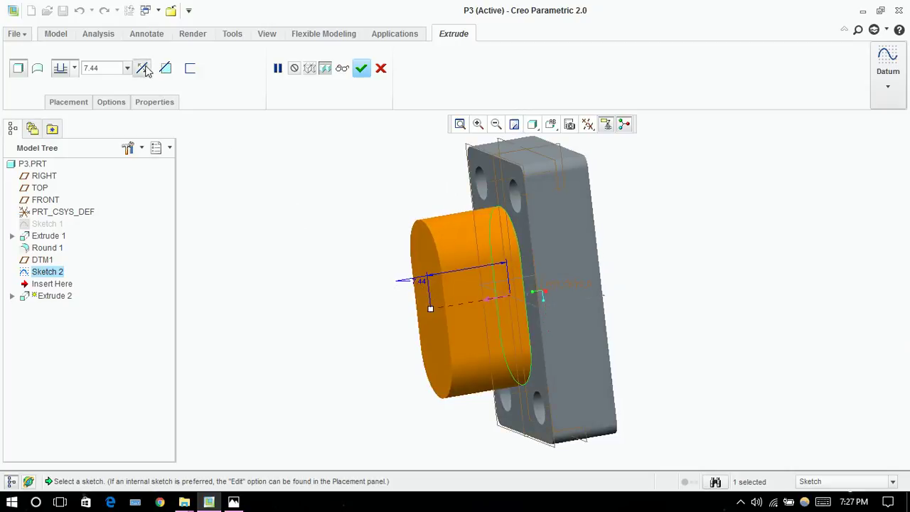
{"action": "left_click", "coordinate": [142, 68]}
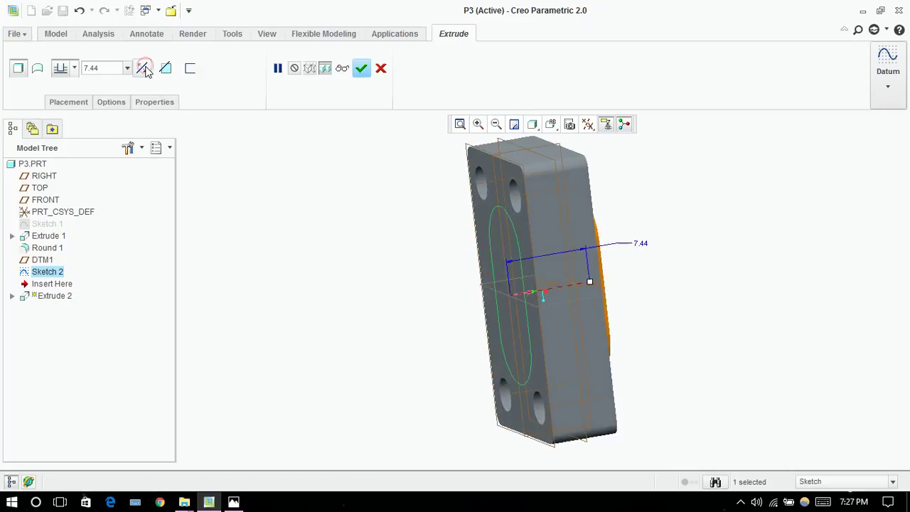
{"action": "double_click", "coordinate": [643, 243]}
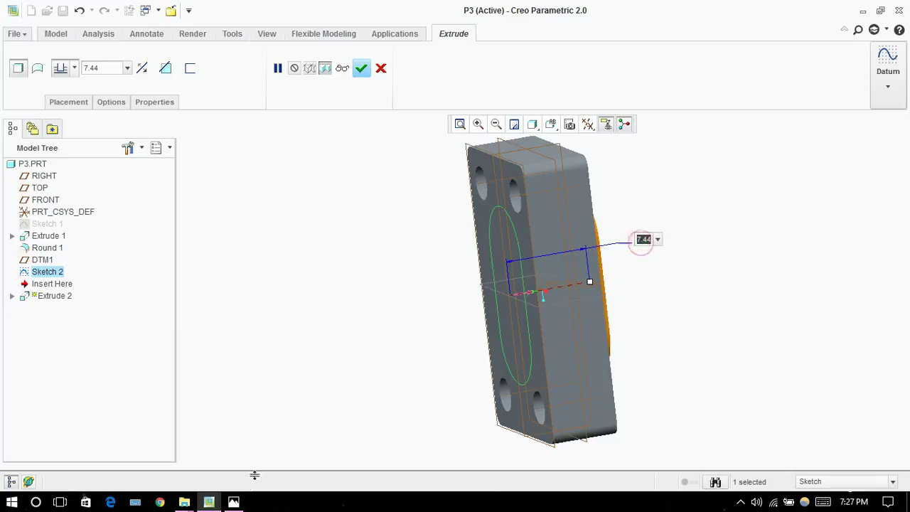
{"action": "left_click", "coordinate": [235, 502]}
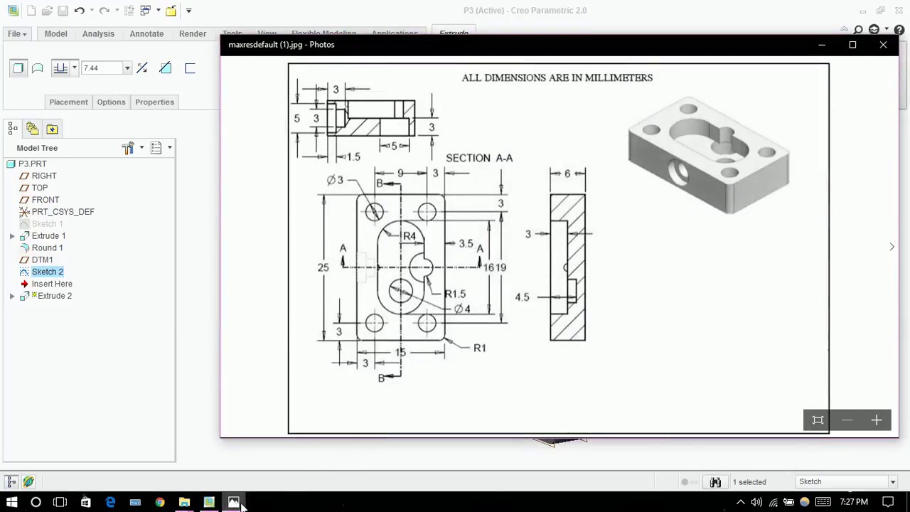
{"action": "left_click", "coordinate": [235, 502]}
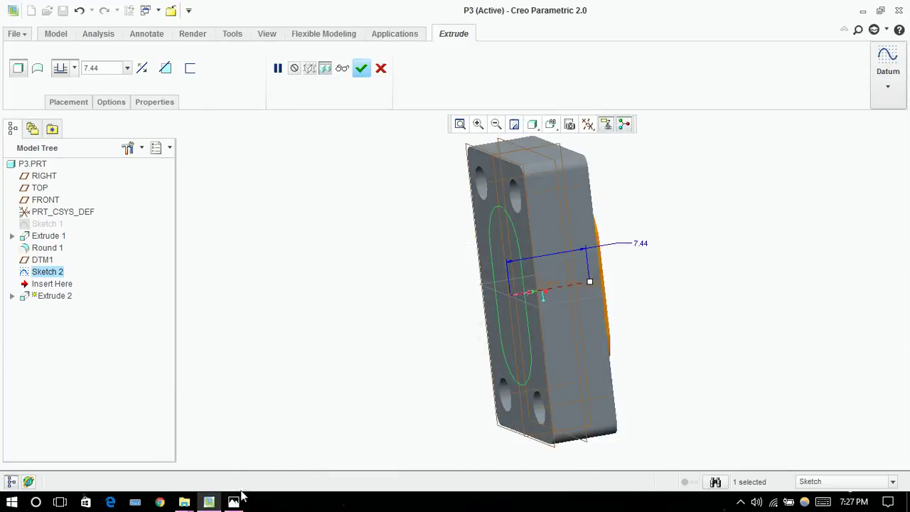
{"action": "left_click", "coordinate": [235, 502]}
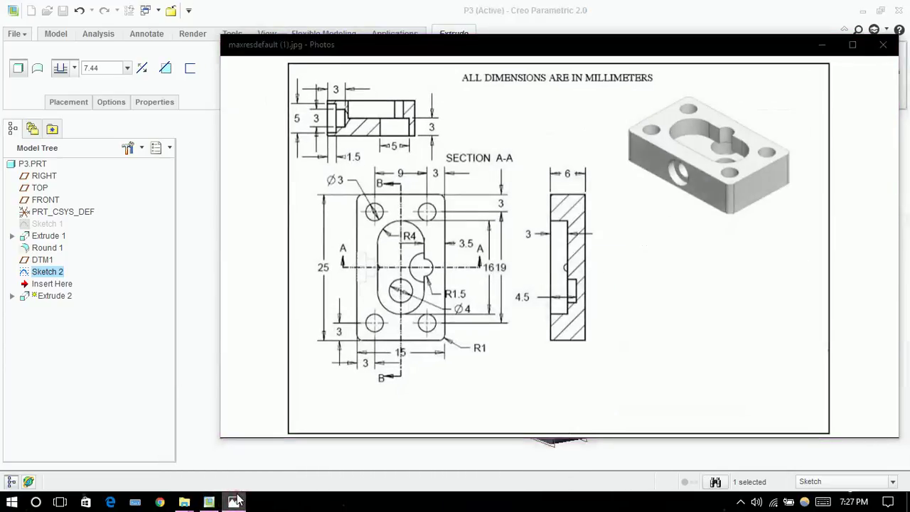
{"action": "left_click", "coordinate": [235, 502]}
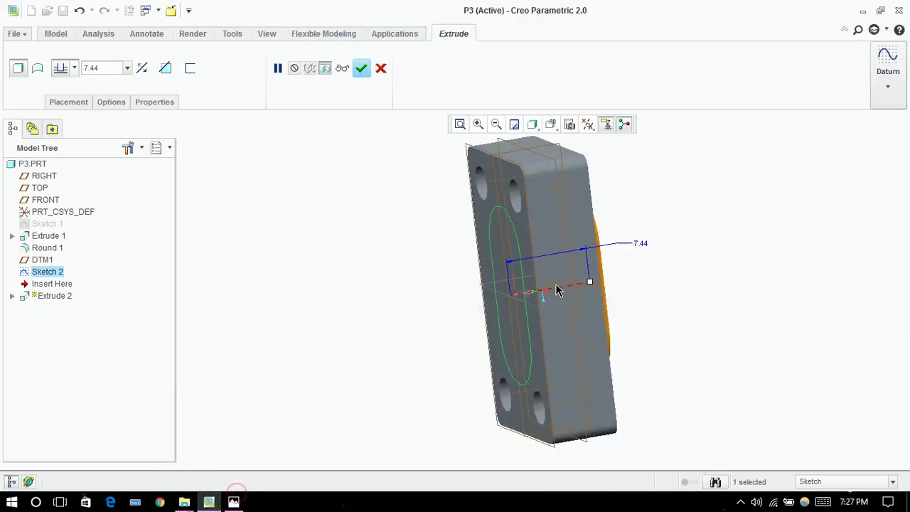
{"action": "double_click", "coordinate": [642, 243]}
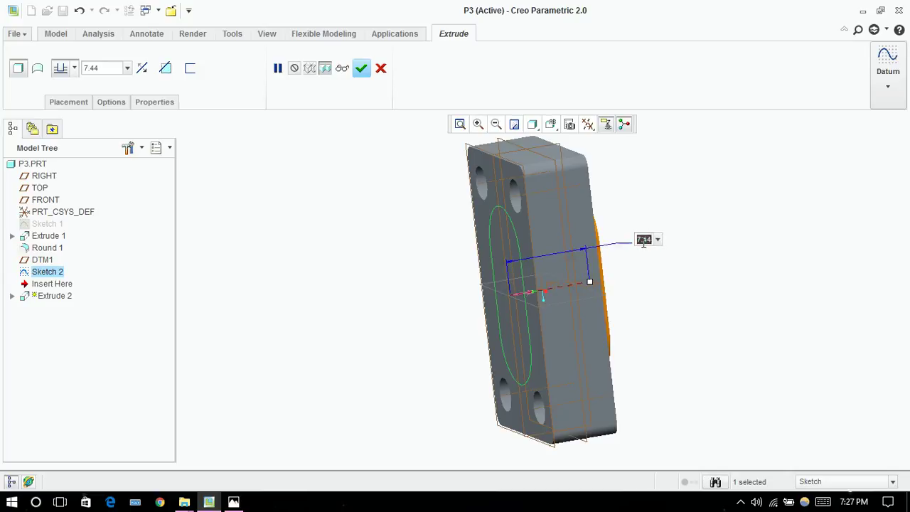
{"action": "key", "text": "Return"}
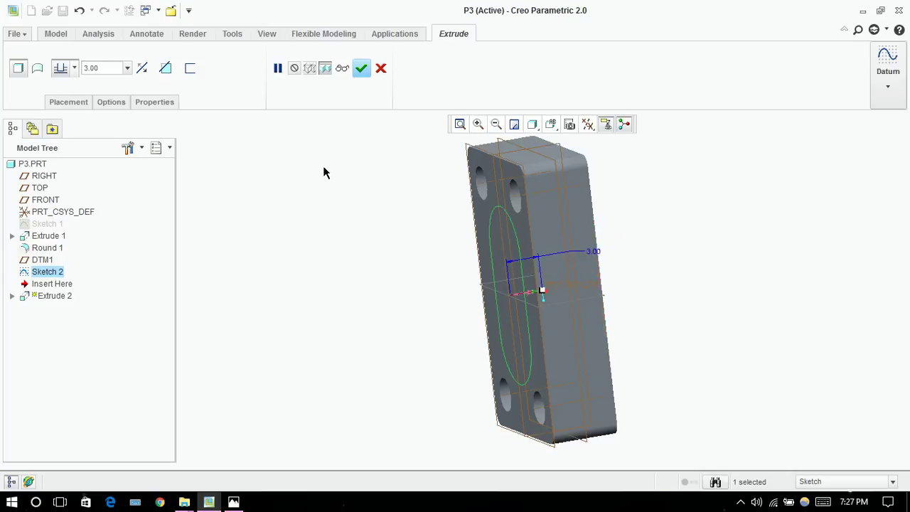
Make the slot extrusion remove material and complete it as the pocket cut, then return to the default view
{"action": "left_click", "coordinate": [167, 71]}
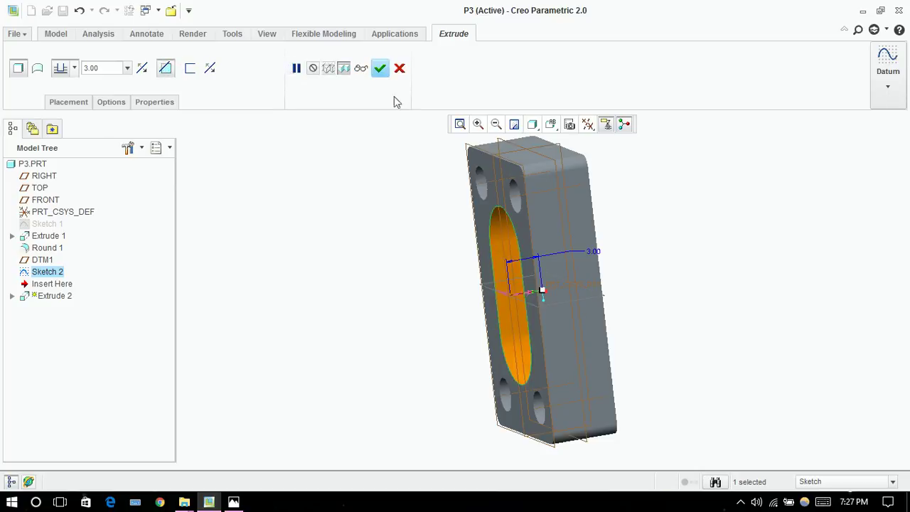
{"action": "left_click", "coordinate": [380, 69]}
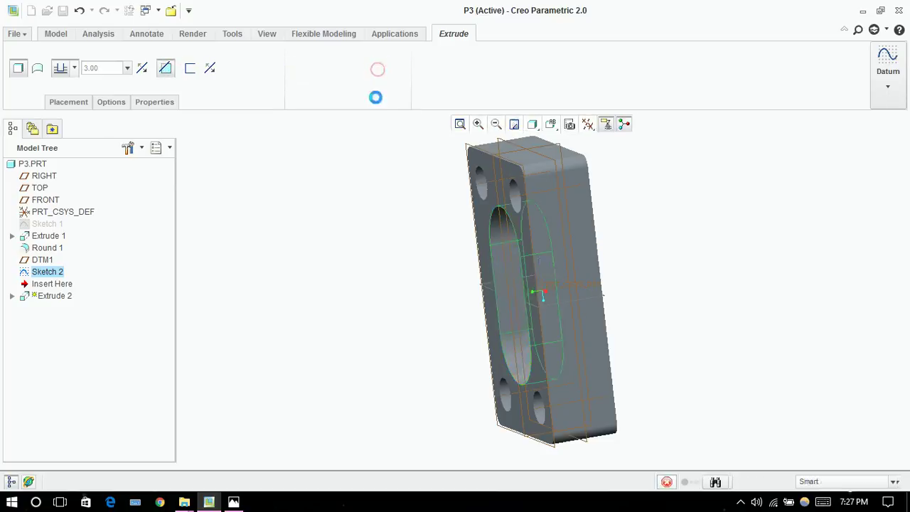
{"action": "middle_click_drag", "start_coordinate": [370, 298], "coordinate": [429, 281]}
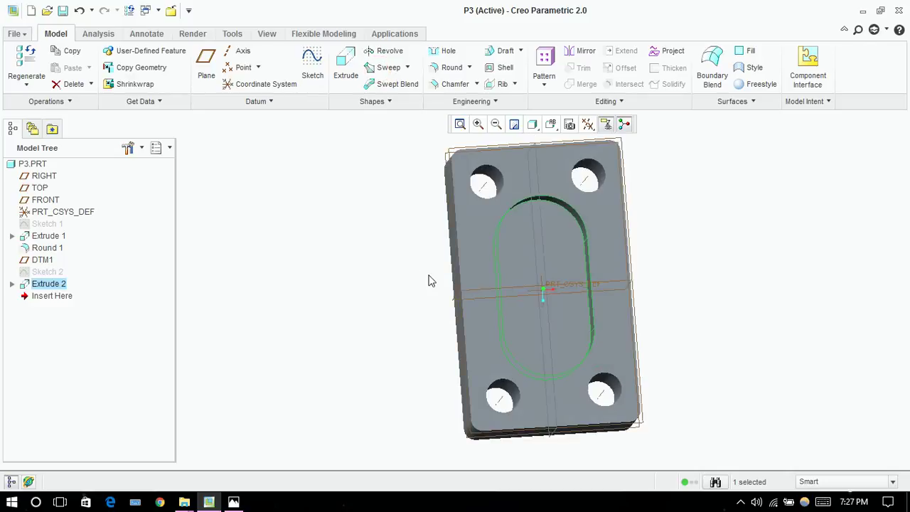
{"action": "key", "text": "ctrl+d"}
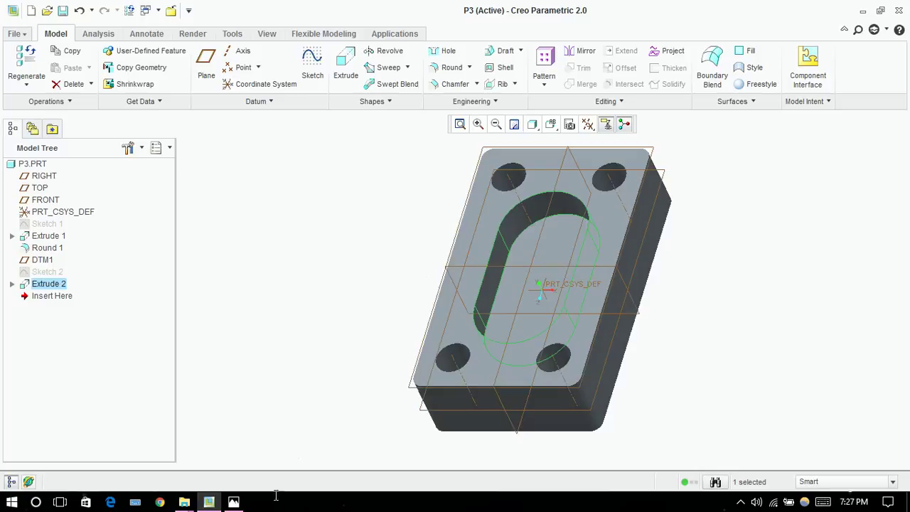
Check the side hole in the reference drawing and start an extrude sketch on the plate's long side face, viewed square-on
{"action": "left_click", "coordinate": [233, 502]}
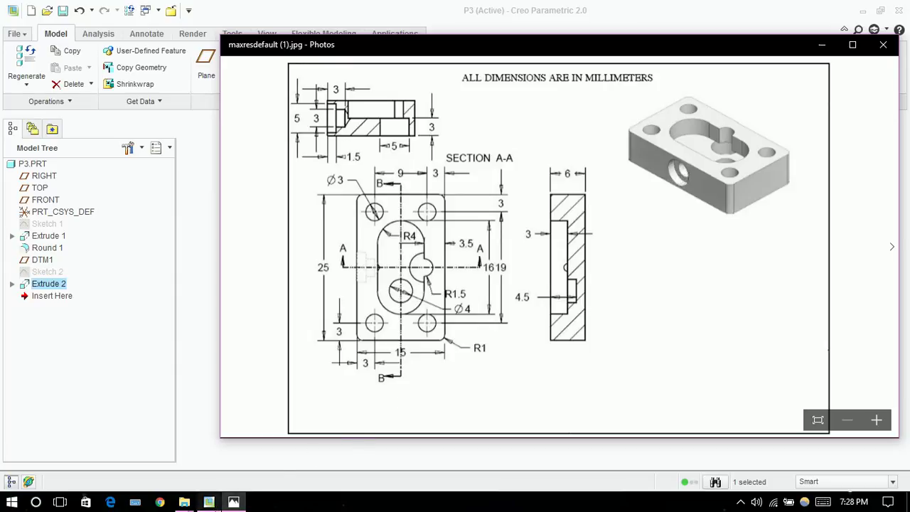
{"action": "left_click", "coordinate": [209, 502]}
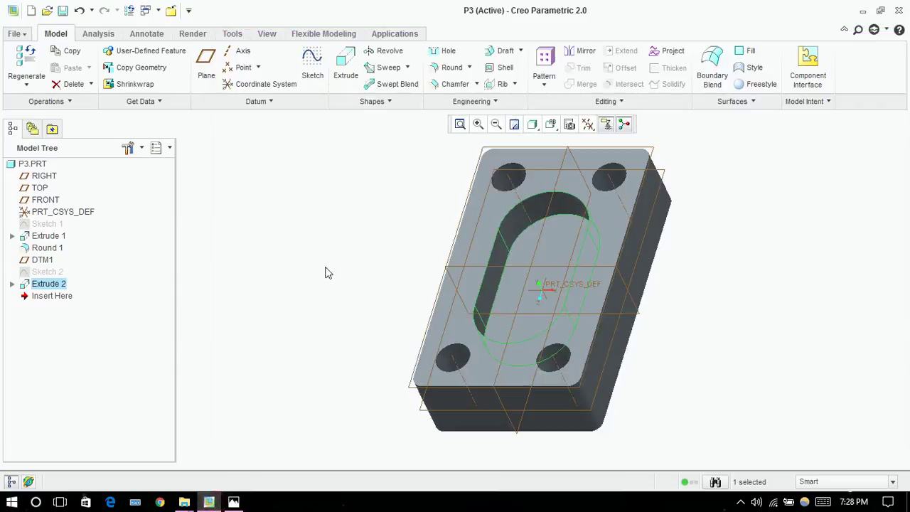
{"action": "middle_click_drag", "start_coordinate": [329, 271], "coordinate": [422, 261]}
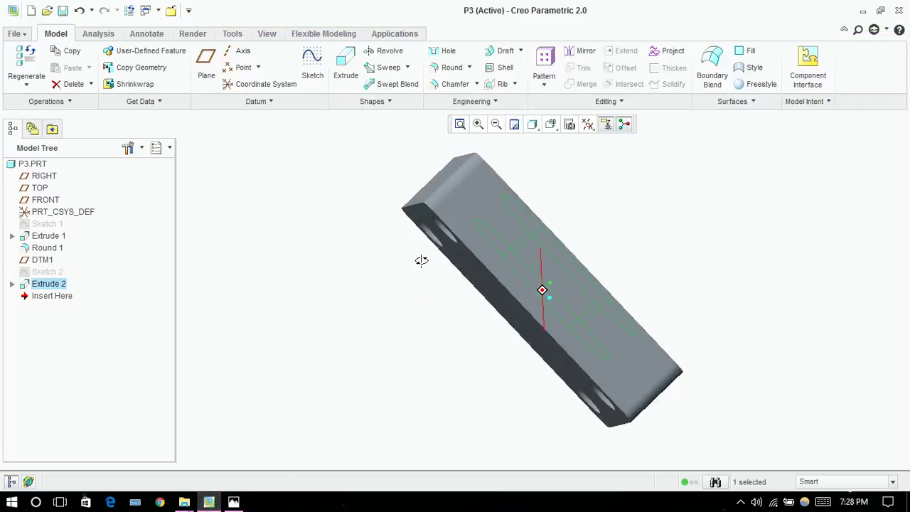
{"action": "left_click", "coordinate": [652, 360]}
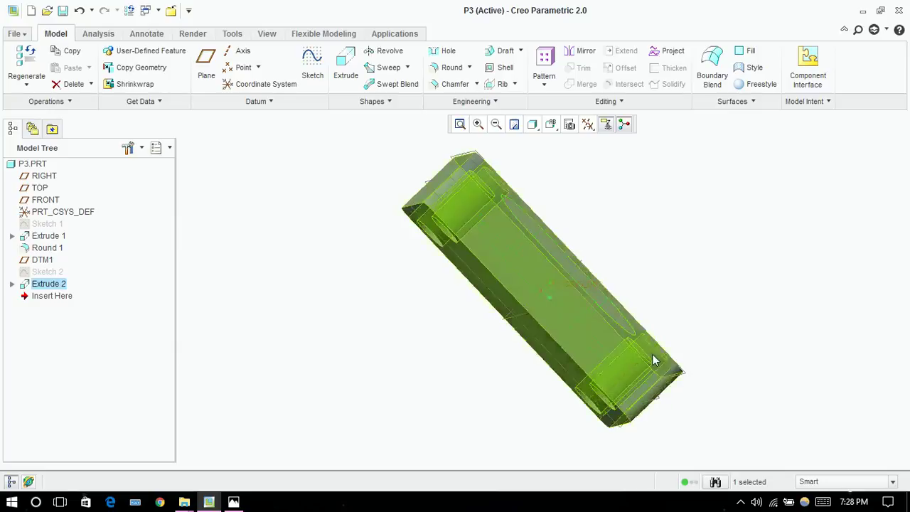
{"action": "left_click", "coordinate": [460, 292]}
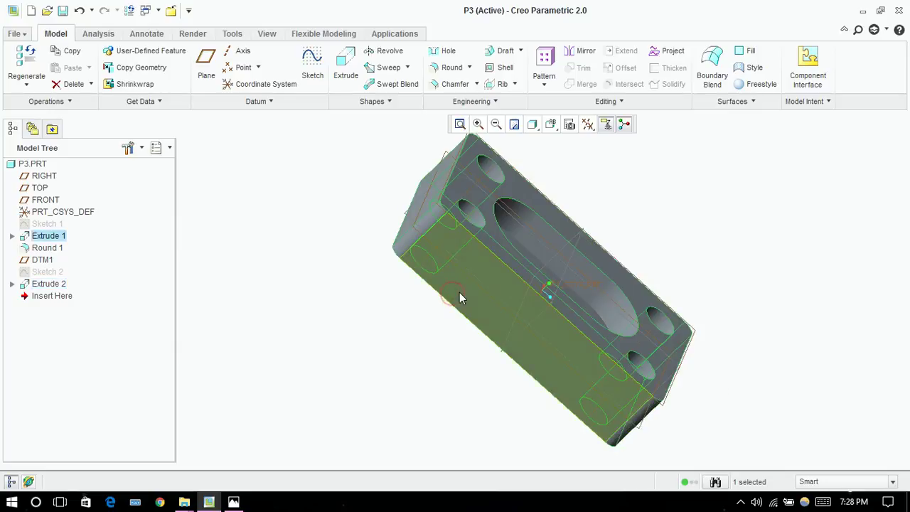
{"action": "left_click", "coordinate": [459, 292]}
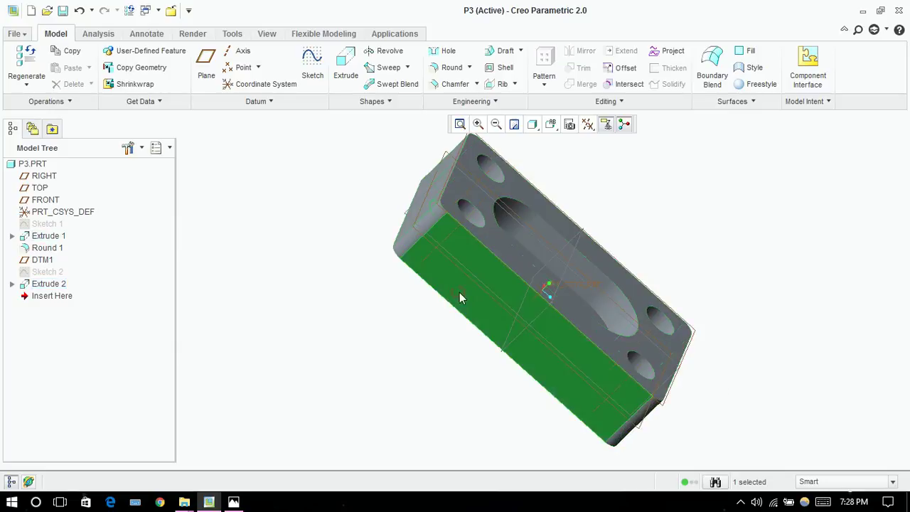
{"action": "left_click", "coordinate": [346, 65]}
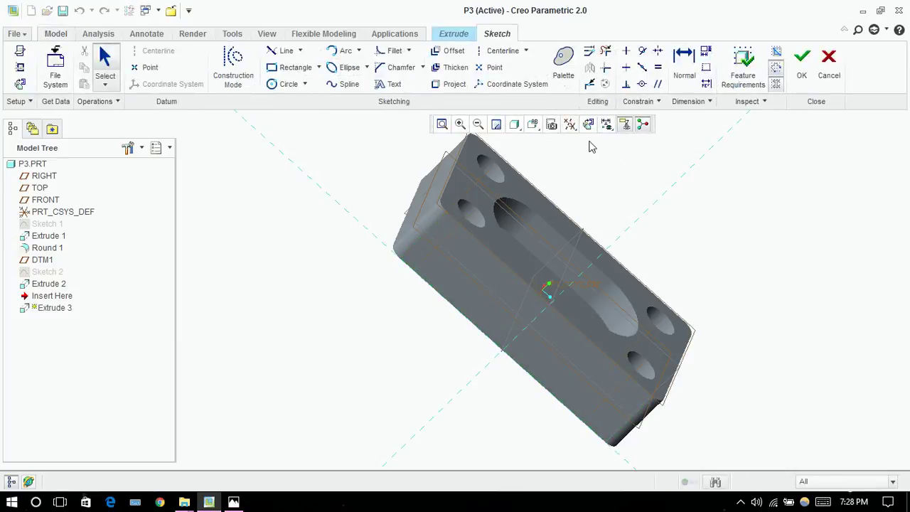
{"action": "left_click", "coordinate": [590, 123]}
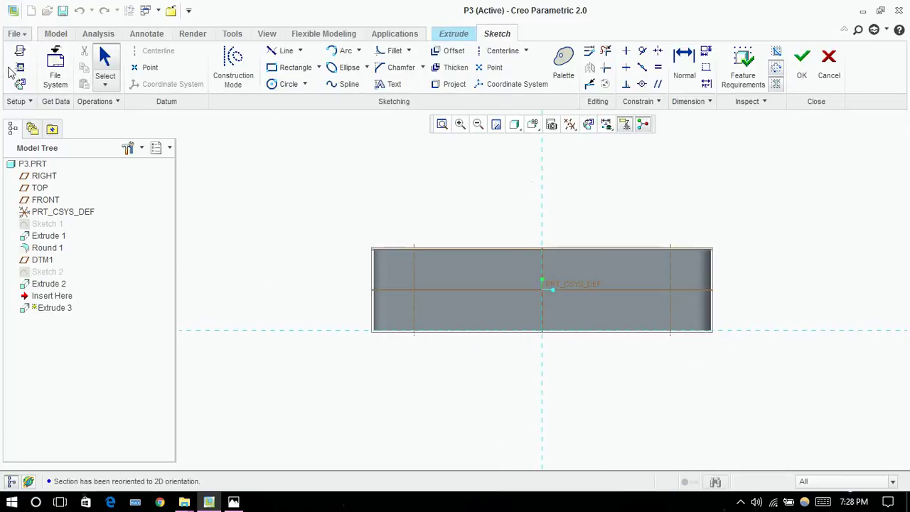
Add the DTM1 and TOP datum planes as references for the side-face sketch
{"action": "left_click", "coordinate": [20, 69]}
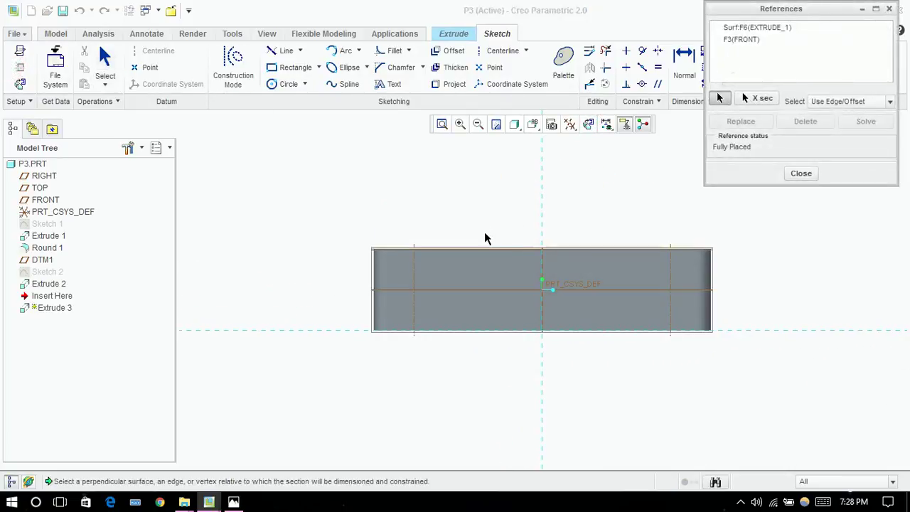
{"action": "left_click", "coordinate": [508, 250]}
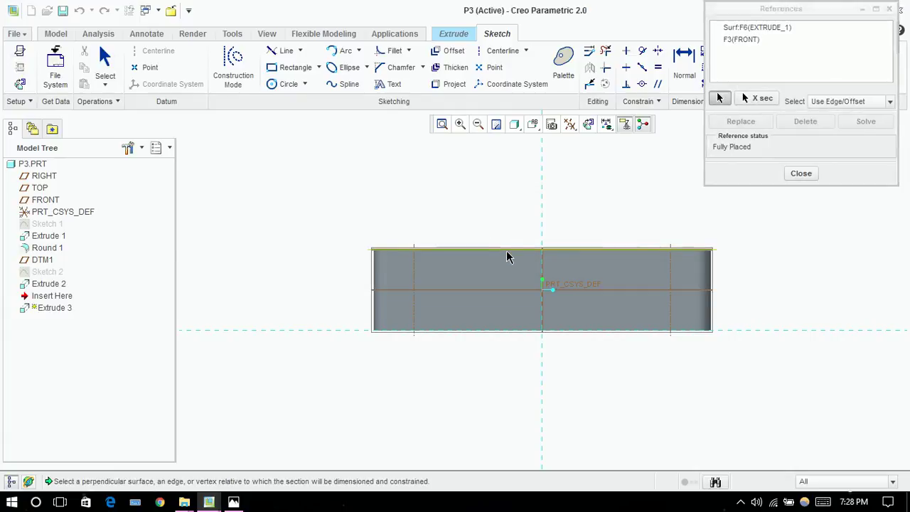
{"action": "left_click", "coordinate": [504, 293]}
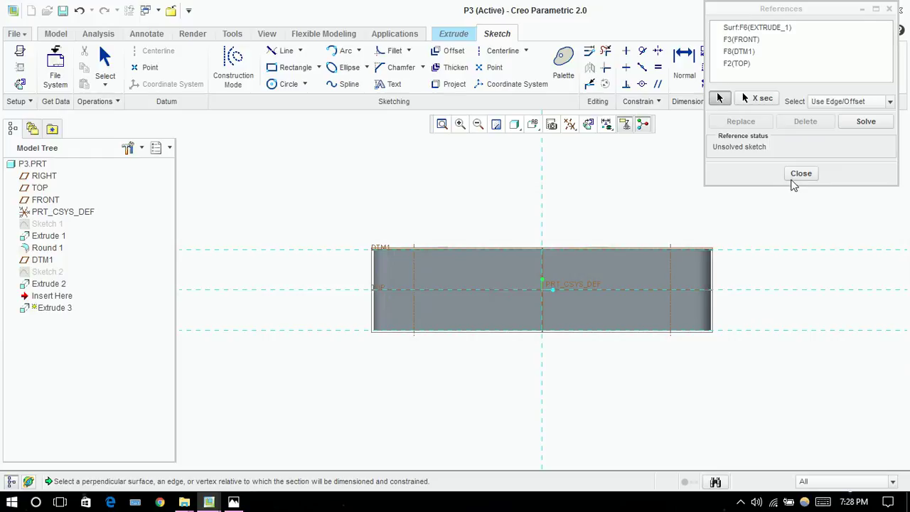
{"action": "left_click", "coordinate": [800, 175]}
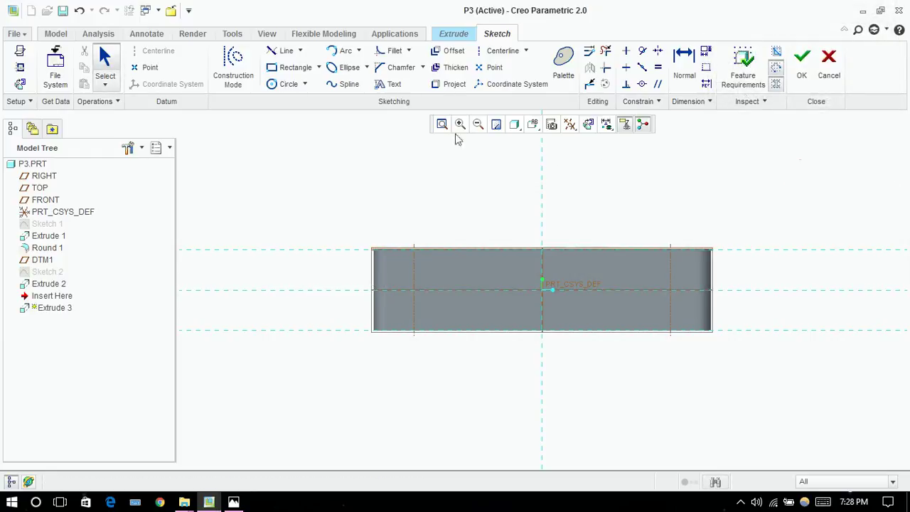
Sketch a circle about 3.56 mm in diameter centred on the origin of the side face
{"action": "left_click", "coordinate": [293, 86]}
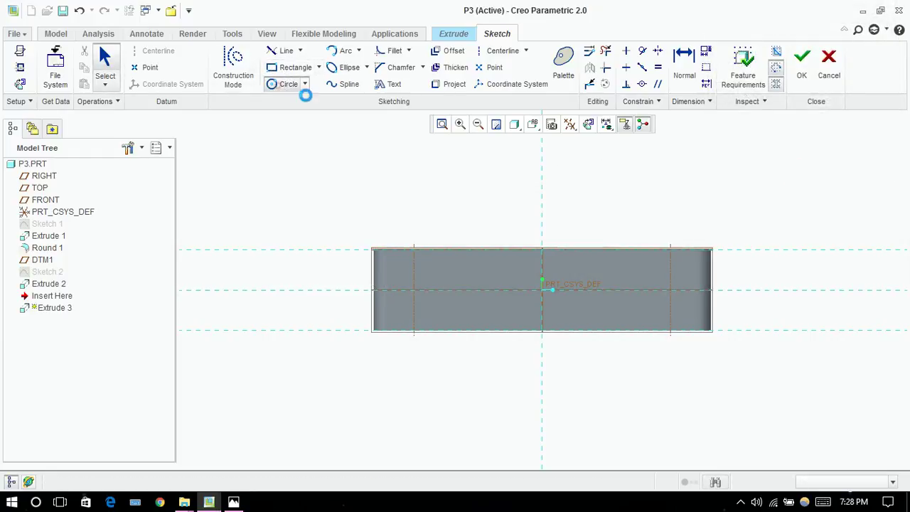
{"action": "left_click", "coordinate": [543, 297]}
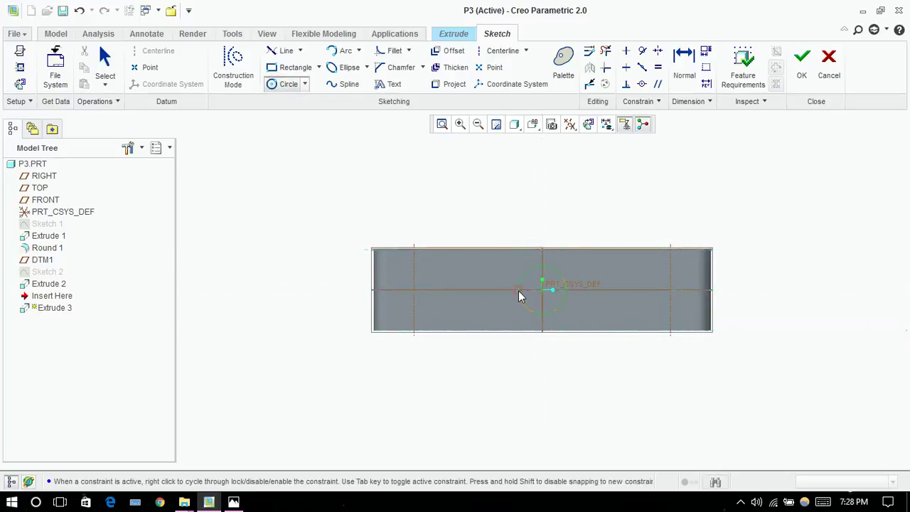
{"action": "left_click", "coordinate": [515, 292]}
Check the side hole's size in the reference drawing, set the circle's diameter to 5 mm and finish the sketch
{"action": "left_click", "coordinate": [234, 502]}
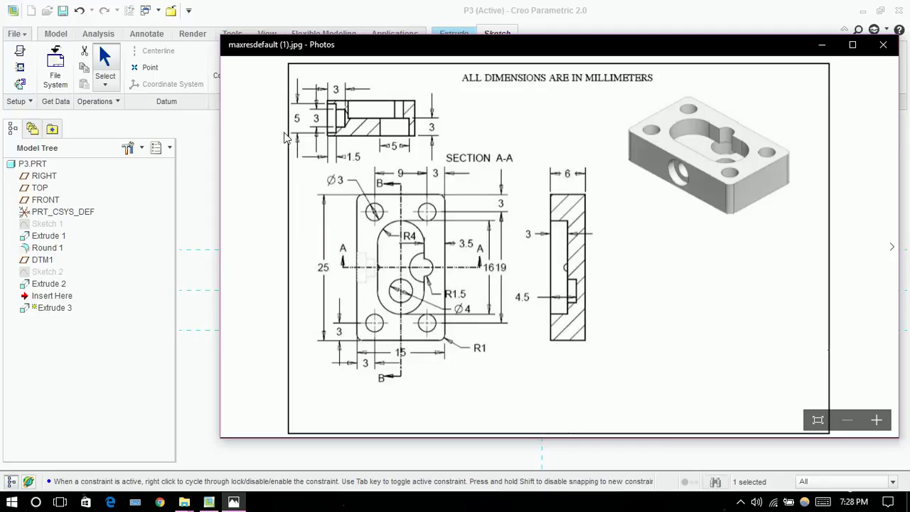
{"action": "left_click", "coordinate": [239, 503]}
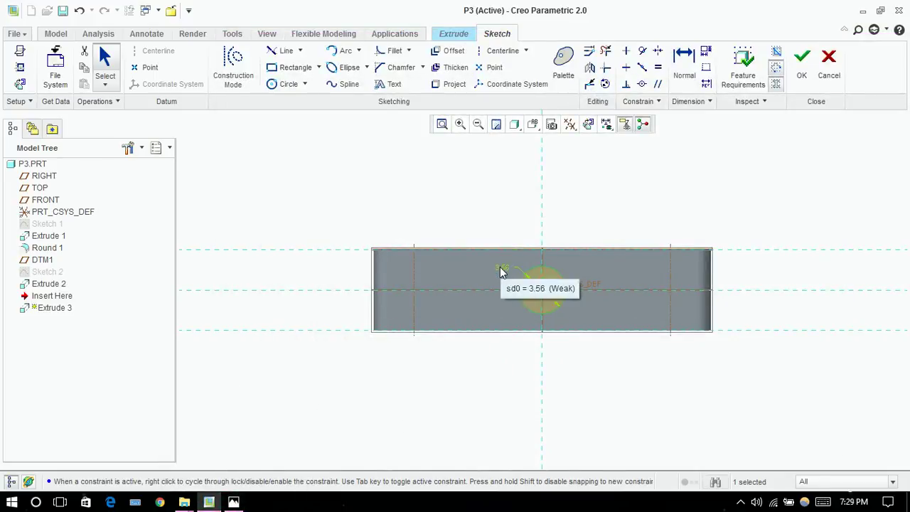
{"action": "double_click", "coordinate": [502, 269]}
{"action": "type", "text": "5"}
{"action": "key", "text": "Return"}
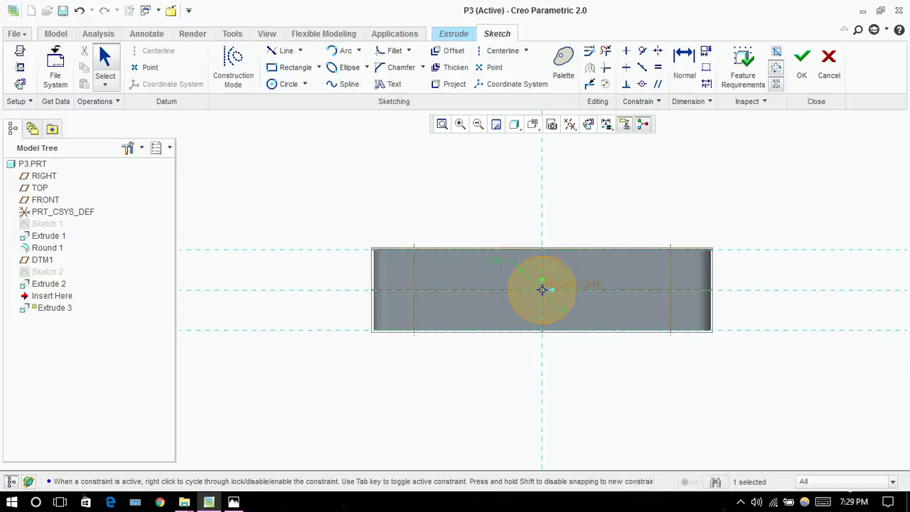
{"action": "left_click", "coordinate": [440, 392]}
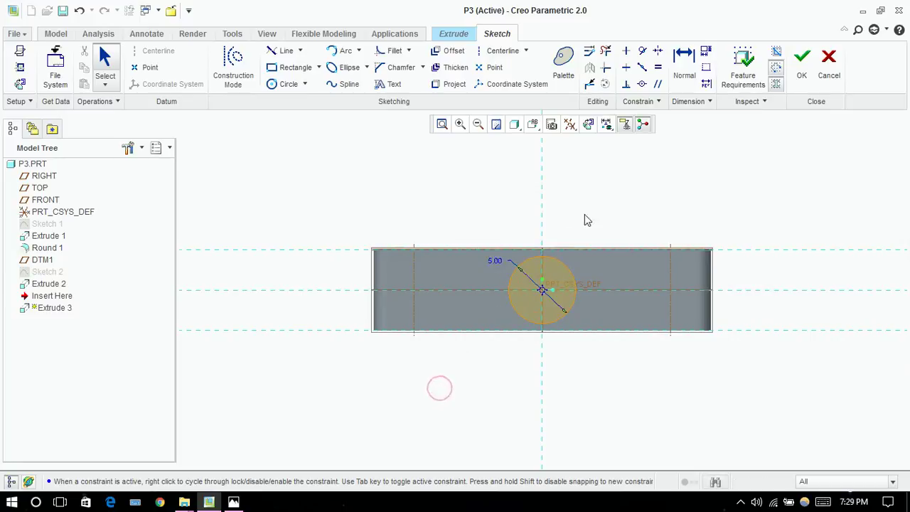
{"action": "left_click", "coordinate": [802, 70]}
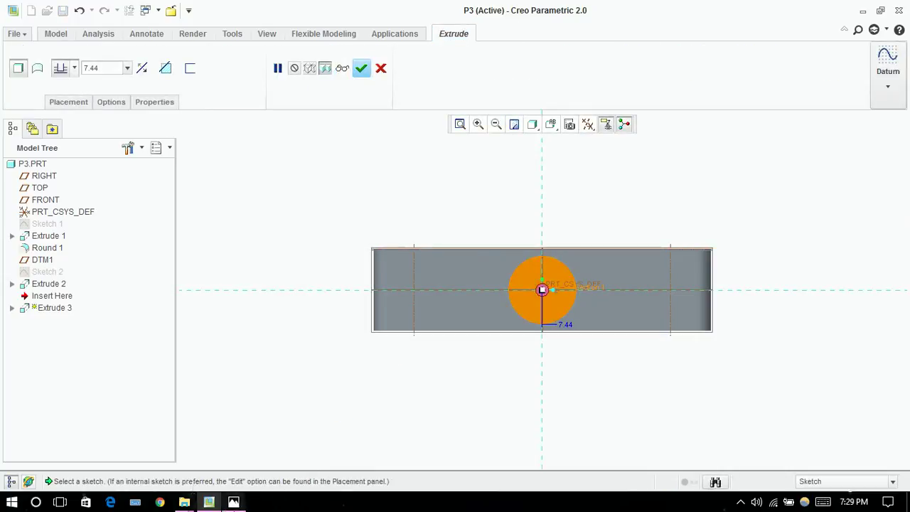
Check the side recess depth in the reference drawing and cut the side-face circle 1.5 mm deep into the plate
{"action": "left_click", "coordinate": [233, 502]}
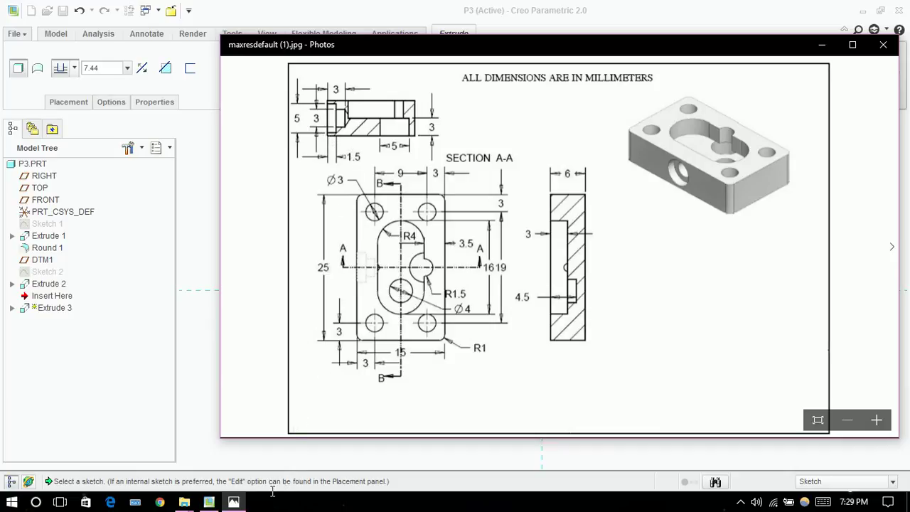
{"action": "left_click", "coordinate": [233, 503]}
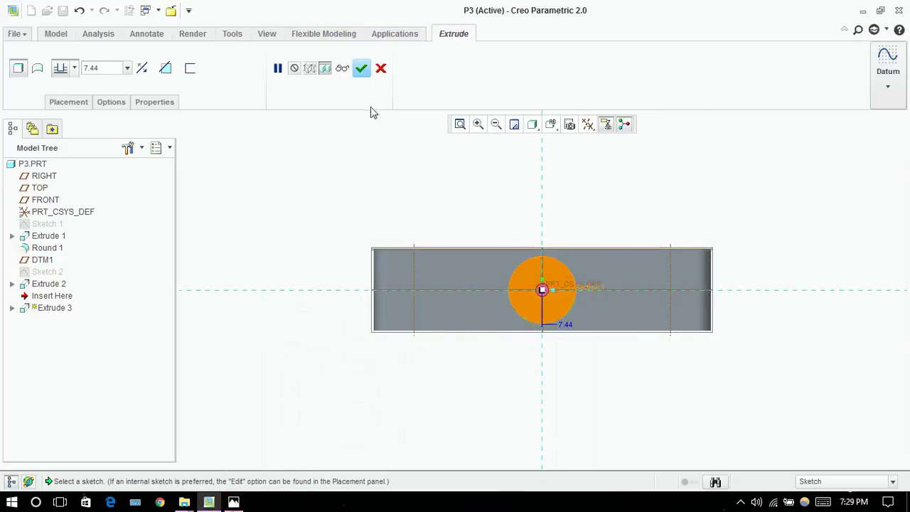
{"action": "left_click", "coordinate": [142, 73]}
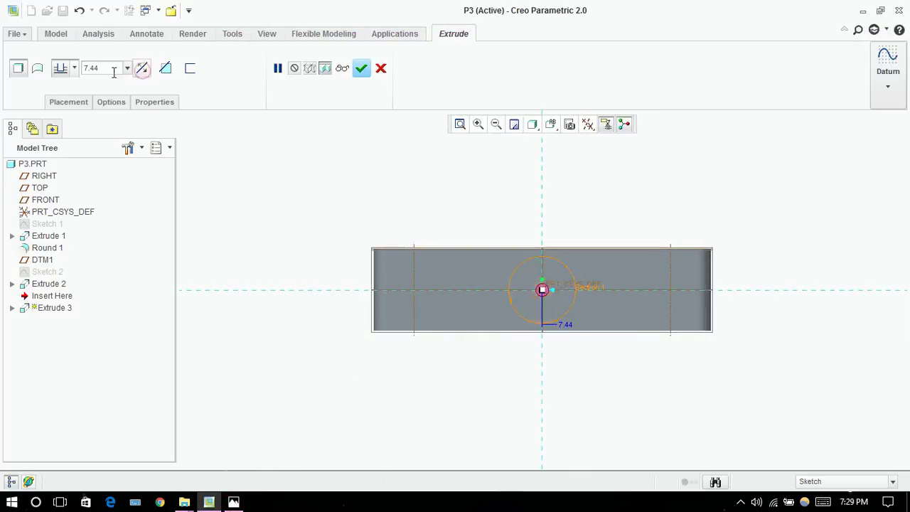
{"action": "left_click", "coordinate": [103, 72]}
{"action": "type", "text": "1"}
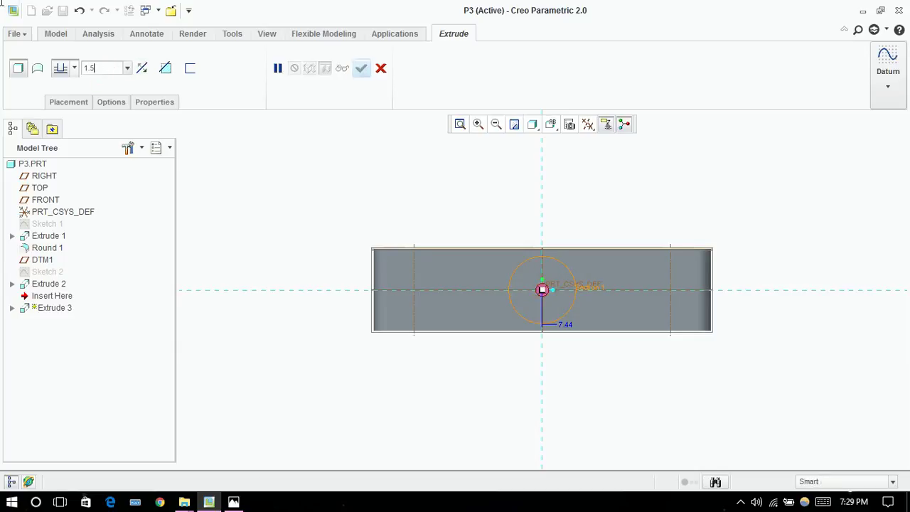
{"action": "type", "text": ".5"}
{"action": "key", "text": "Return"}
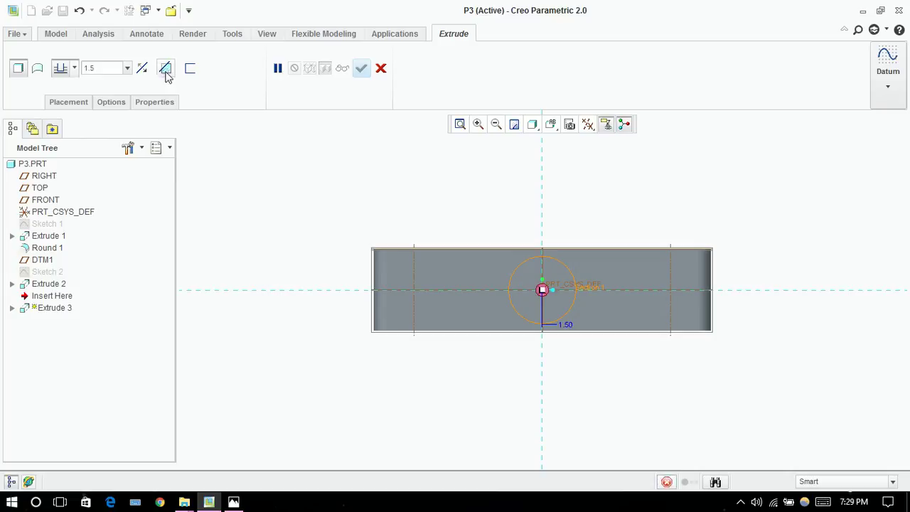
{"action": "left_click", "coordinate": [165, 70]}
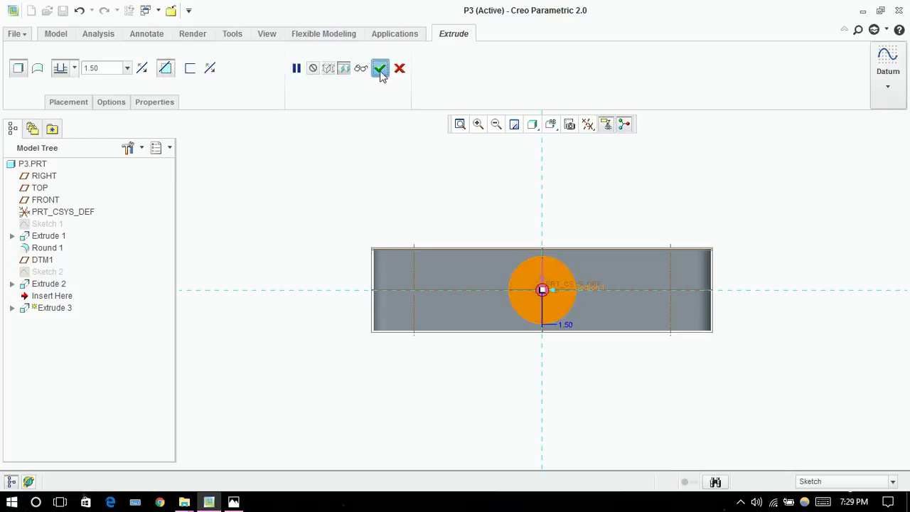
{"action": "left_click", "coordinate": [381, 69]}
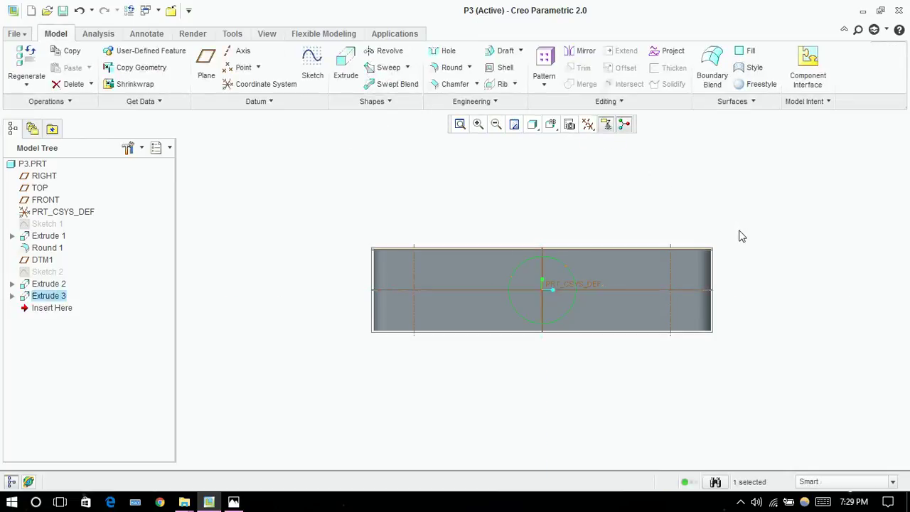
Start a Hole on the floor of the side recess, size it to about 3.90 mm and reference it to the two central datum planes
{"action": "key", "text": "ctrl+d"}
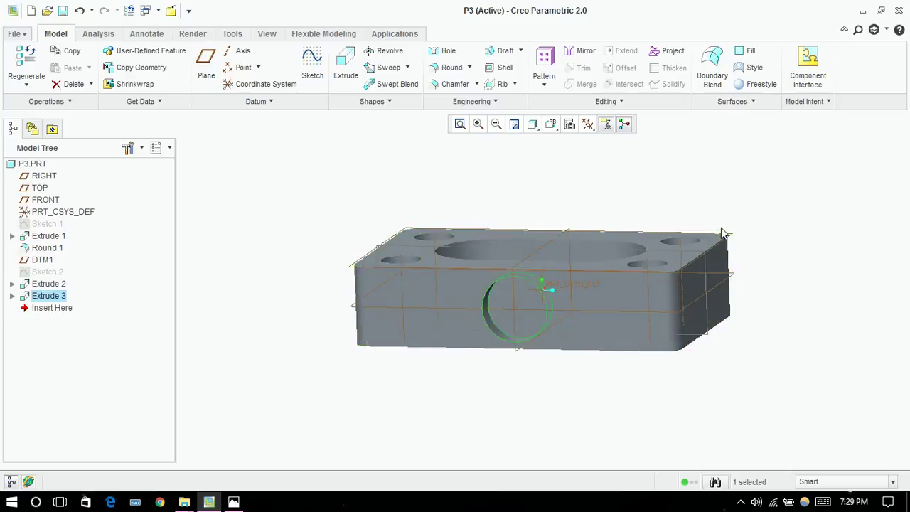
{"action": "middle_click_drag", "start_coordinate": [723, 234], "coordinate": [423, 266]}
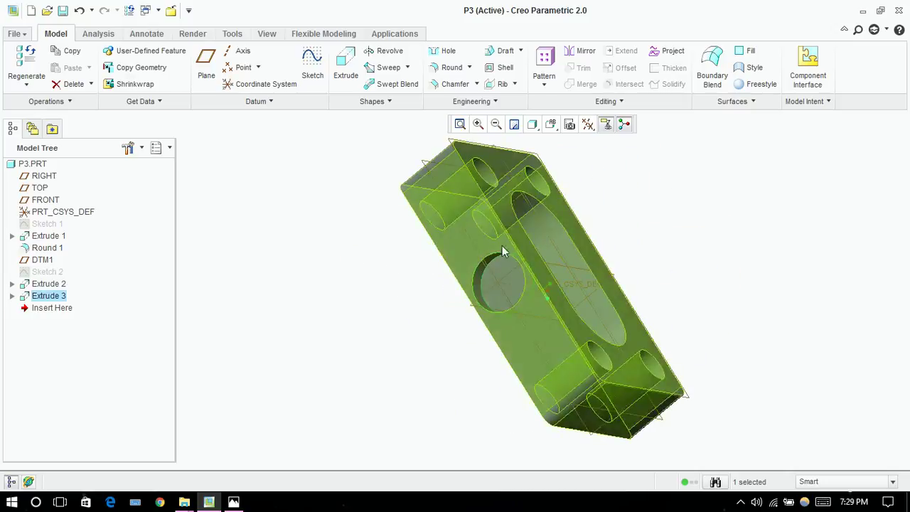
{"action": "left_click", "coordinate": [502, 276]}
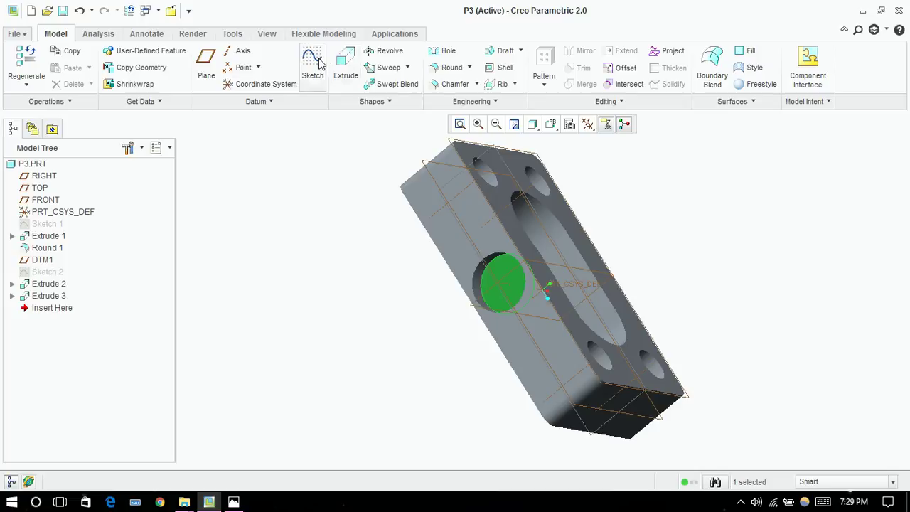
{"action": "left_click", "coordinate": [445, 51]}
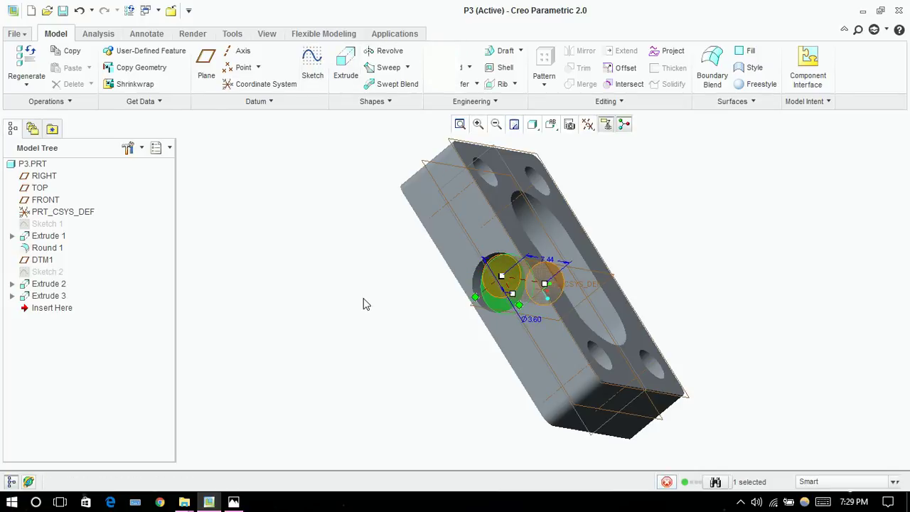
{"action": "middle_click_drag", "start_coordinate": [363, 304], "coordinate": [398, 291]}
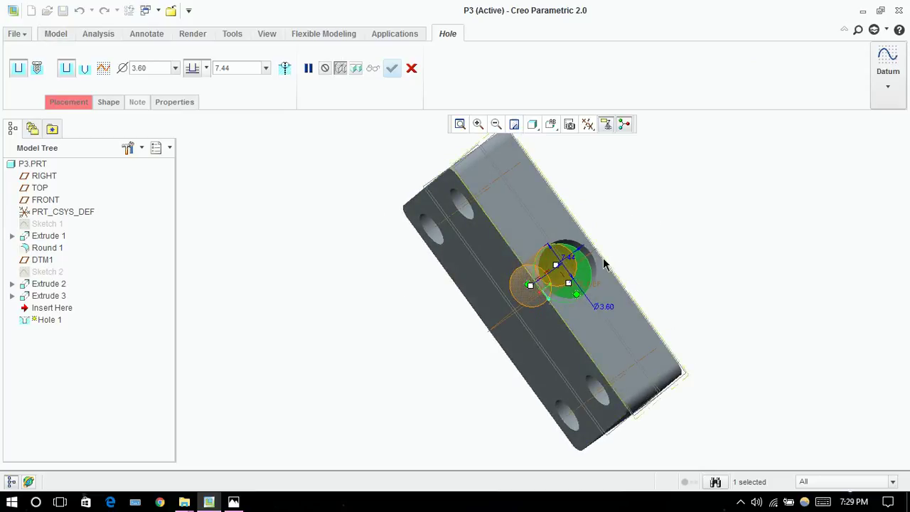
{"action": "left_click_drag", "start_coordinate": [569, 285], "coordinate": [570, 287]}
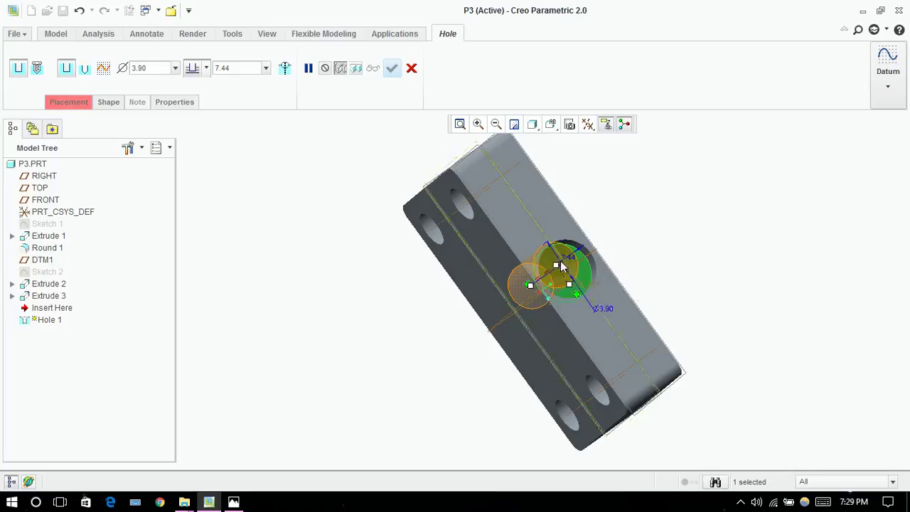
{"action": "left_click_drag", "start_coordinate": [557, 269], "coordinate": [551, 268]}
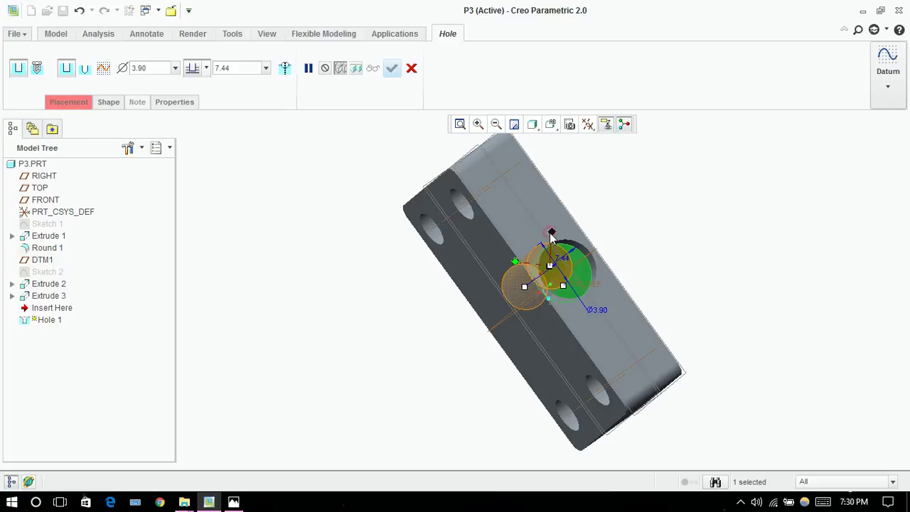
{"action": "left_click_drag", "start_coordinate": [552, 234], "coordinate": [497, 270]}
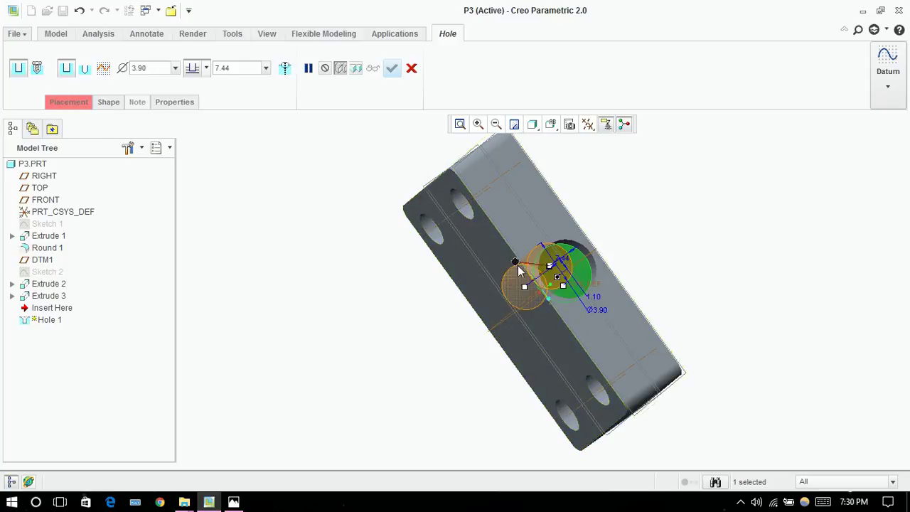
{"action": "left_click_drag", "start_coordinate": [518, 267], "coordinate": [544, 237]}
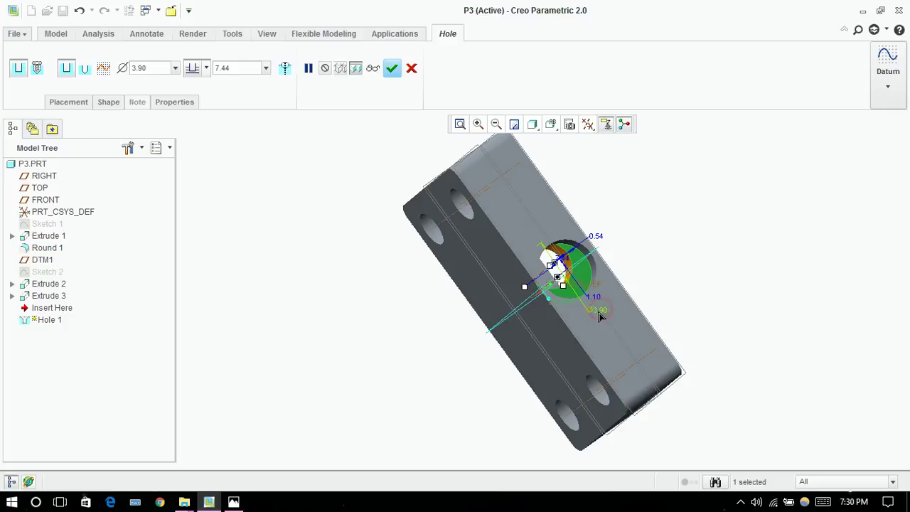
Set the side hole's diameter to 3 mm and both of its reference offsets to 0, and complete the hole
{"action": "double_click", "coordinate": [599, 316]}
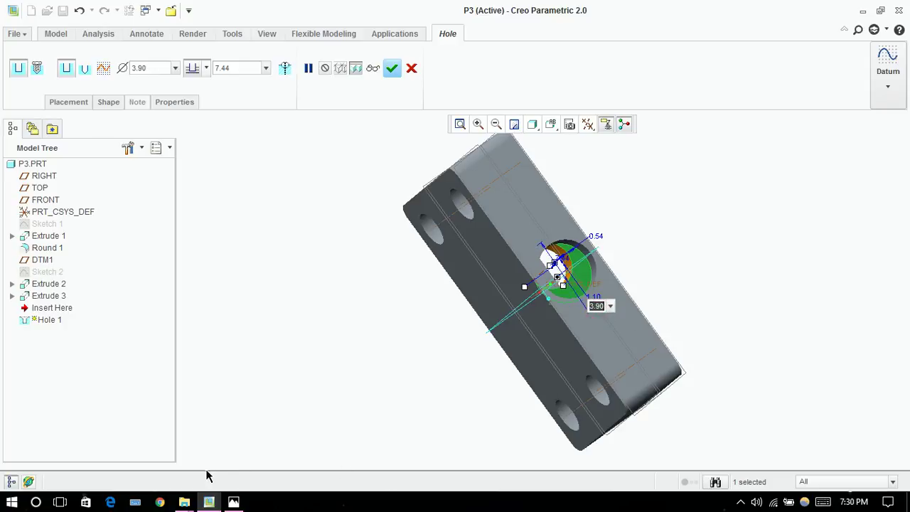
{"action": "type", "text": "3"}
{"action": "key", "text": "Return"}
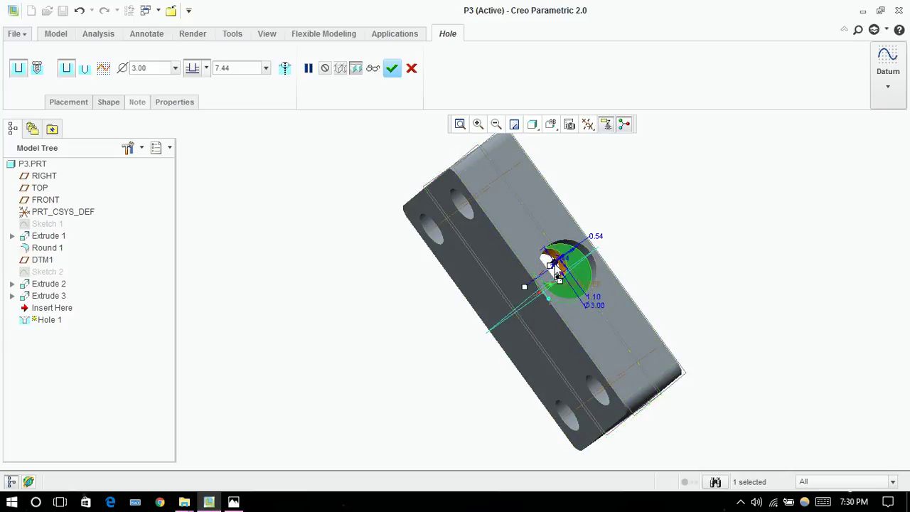
{"action": "double_click", "coordinate": [601, 242]}
{"action": "type", "text": "0"}
{"action": "key", "text": "Return"}
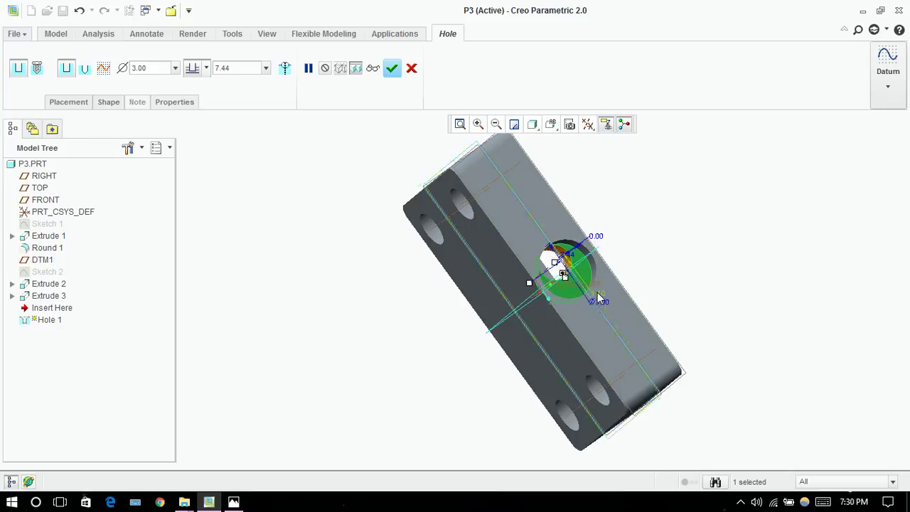
{"action": "double_click", "coordinate": [601, 295]}
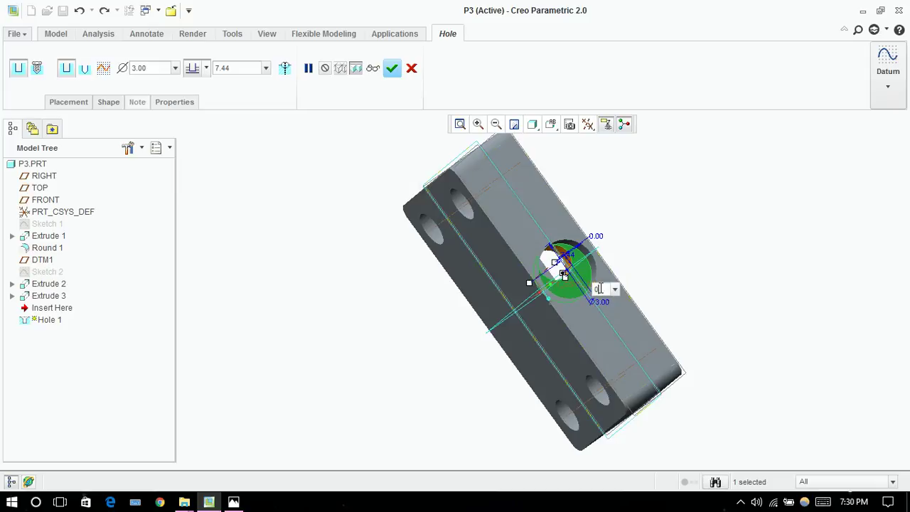
{"action": "type", "text": "0"}
{"action": "key", "text": "Return"}
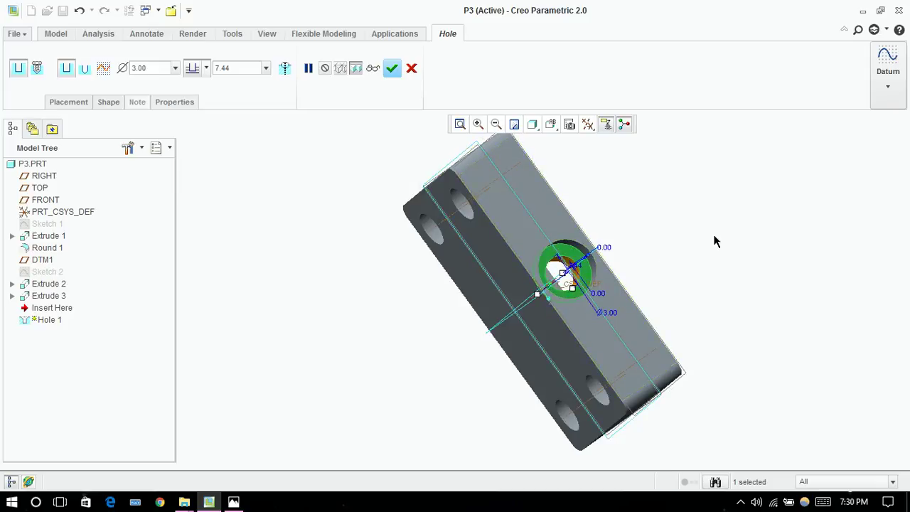
{"action": "middle_click", "coordinate": [716, 242]}
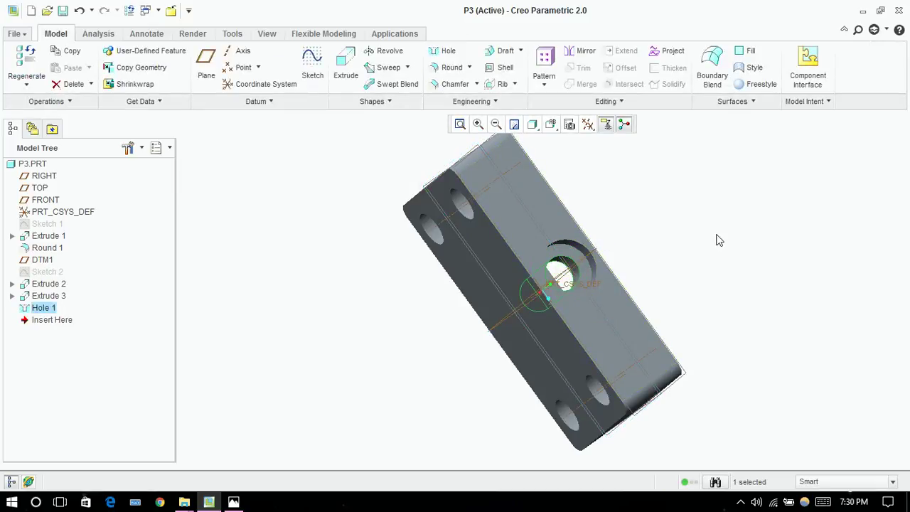
Reopen the definition of the 3 mm side hole and shorten its depth to about 2 mm
{"action": "key", "text": "ctrl+d"}
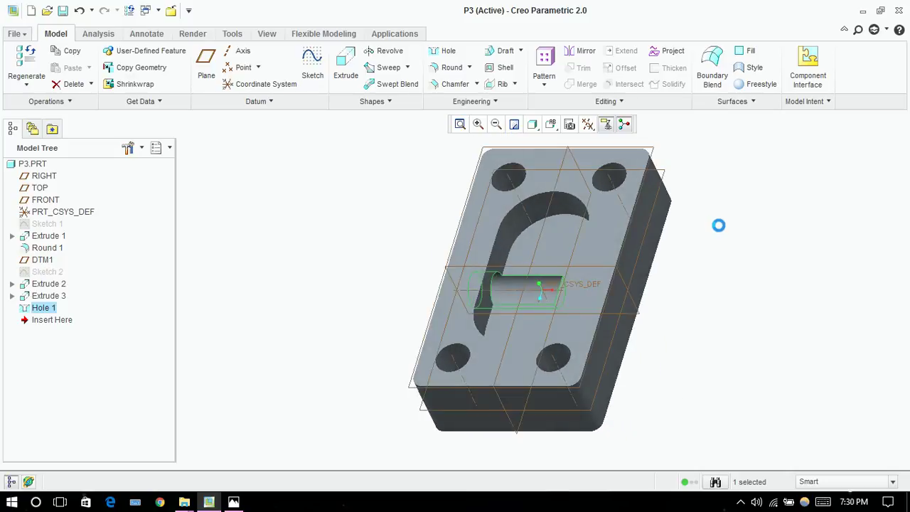
{"action": "right_click", "coordinate": [44, 311]}
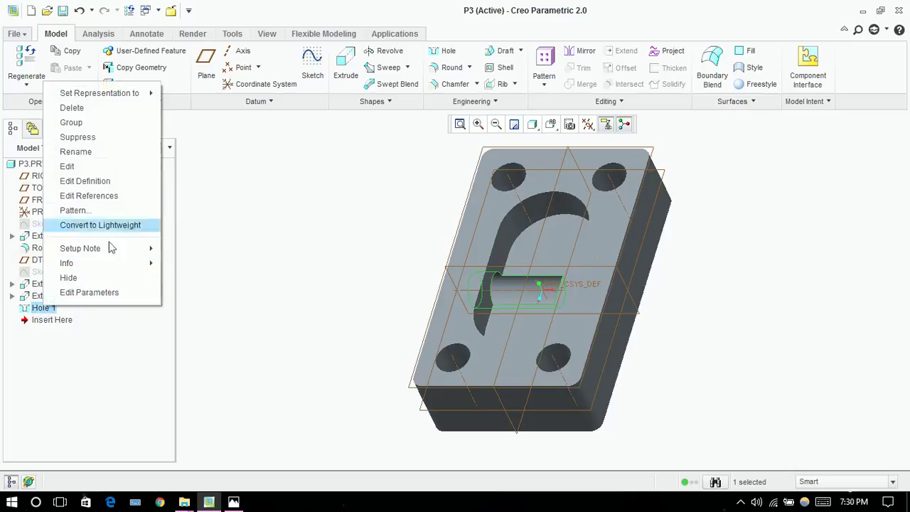
{"action": "left_click", "coordinate": [105, 181]}
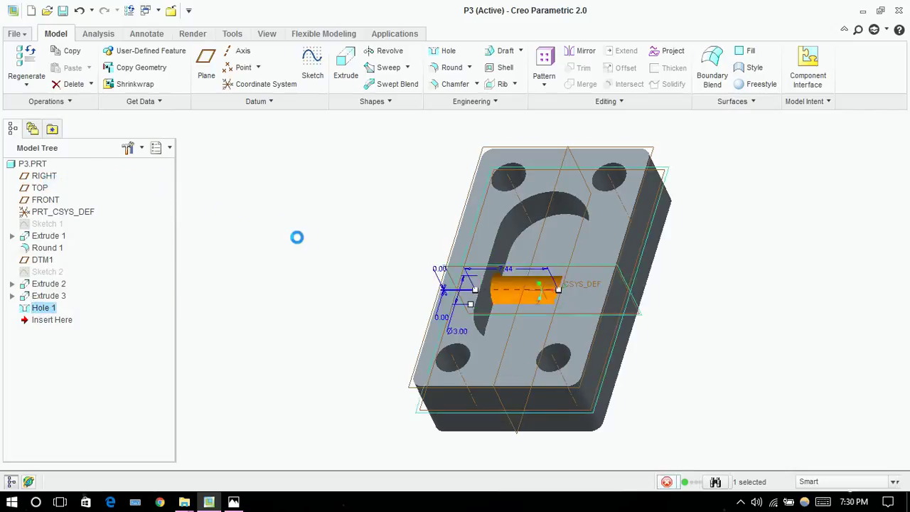
{"action": "left_click_drag", "start_coordinate": [555, 288], "coordinate": [495, 286]}
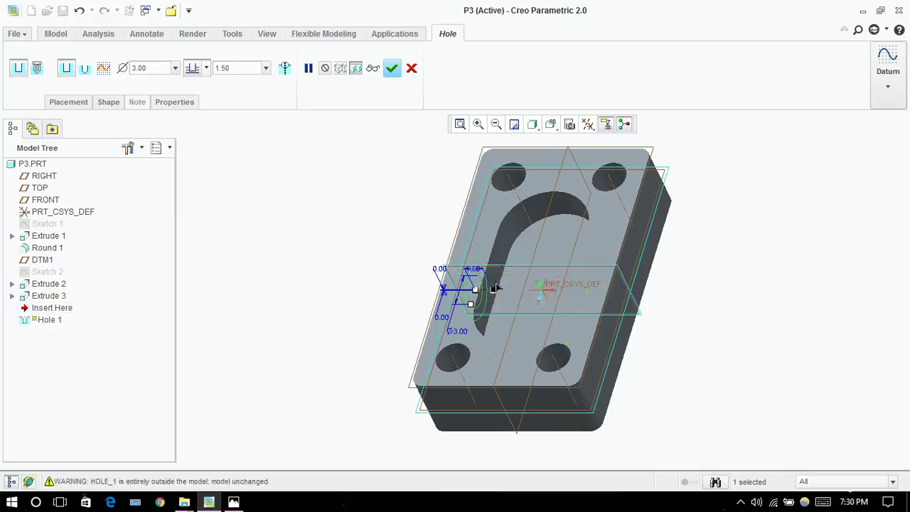
{"action": "left_click_drag", "start_coordinate": [496, 287], "coordinate": [497, 290]}
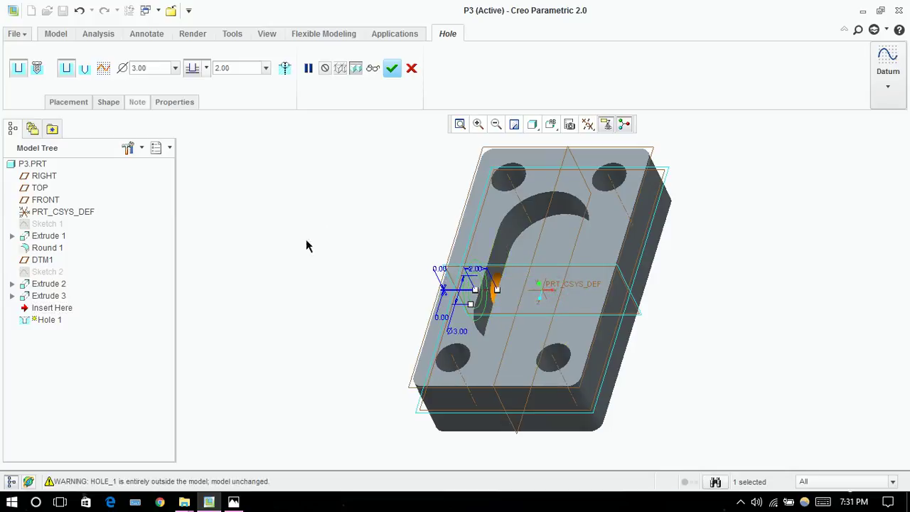
Check the stepped side hole's depths in the reference drawing, set the 3 mm hole's depth to 1.5 mm and finish it
{"action": "left_click", "coordinate": [234, 502]}
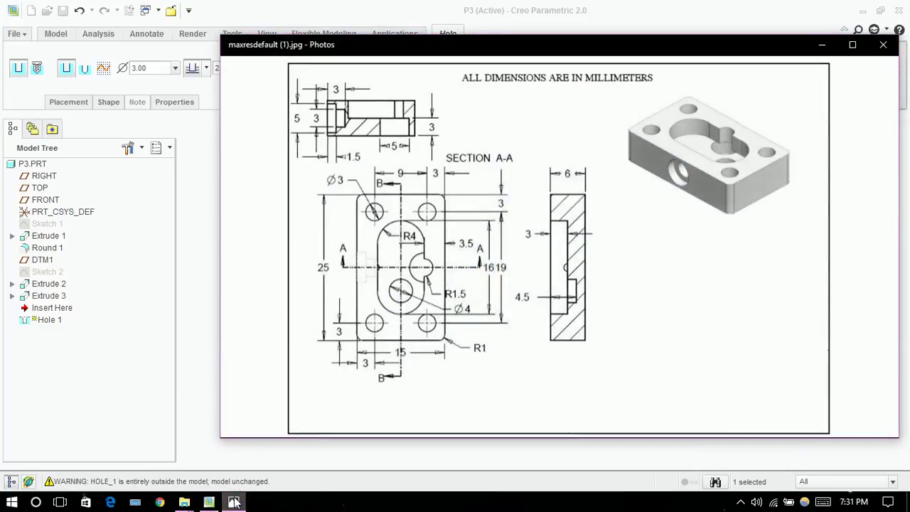
{"action": "left_click", "coordinate": [234, 503]}
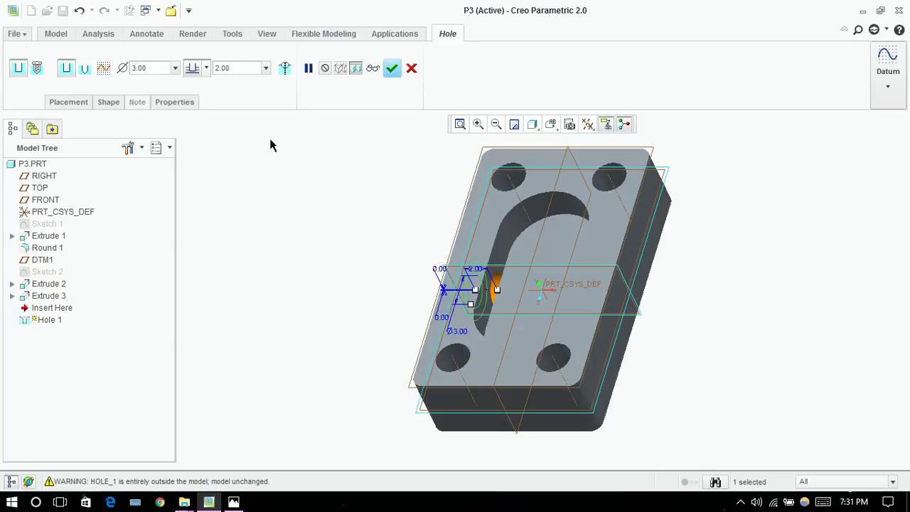
{"action": "double_click", "coordinate": [227, 68]}
{"action": "type", "text": "1.5"}
{"action": "key", "text": "Return"}
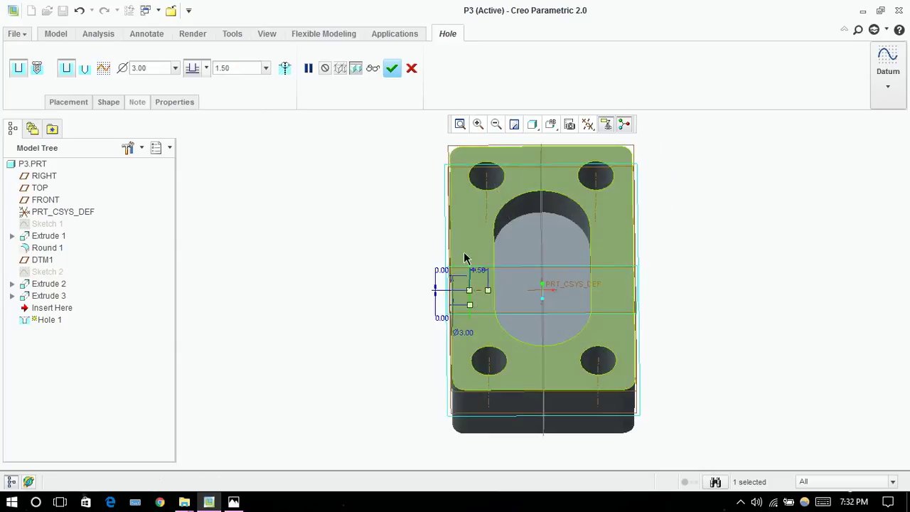
{"action": "left_click", "coordinate": [392, 68]}
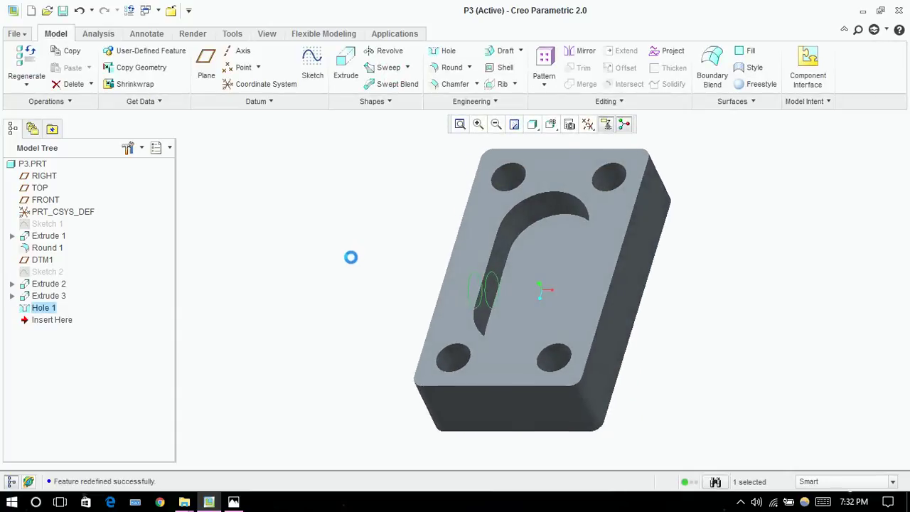
Inspect the side hole and pocket on the model and consult the reference drawing for the remaining features
{"action": "mouse_move", "coordinate": [351, 257]}
{"action": "middle_mouse_down"}
{"action": "mouse_move", "coordinate": [392, 237]}
{"action": "mouse_move", "coordinate": [423, 230]}
{"action": "mouse_move", "coordinate": [426, 237]}
{"action": "mouse_move", "coordinate": [356, 252]}
{"action": "middle_mouse_up"}
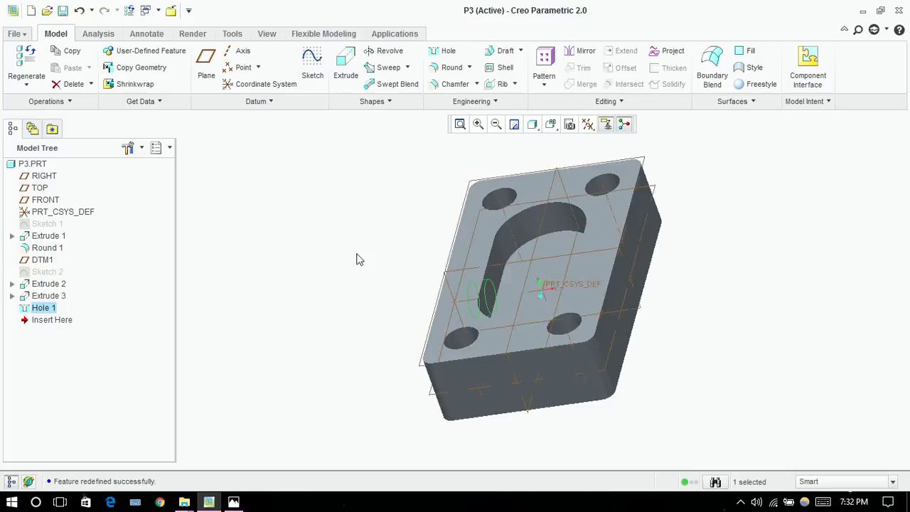
{"action": "left_click", "coordinate": [397, 190]}
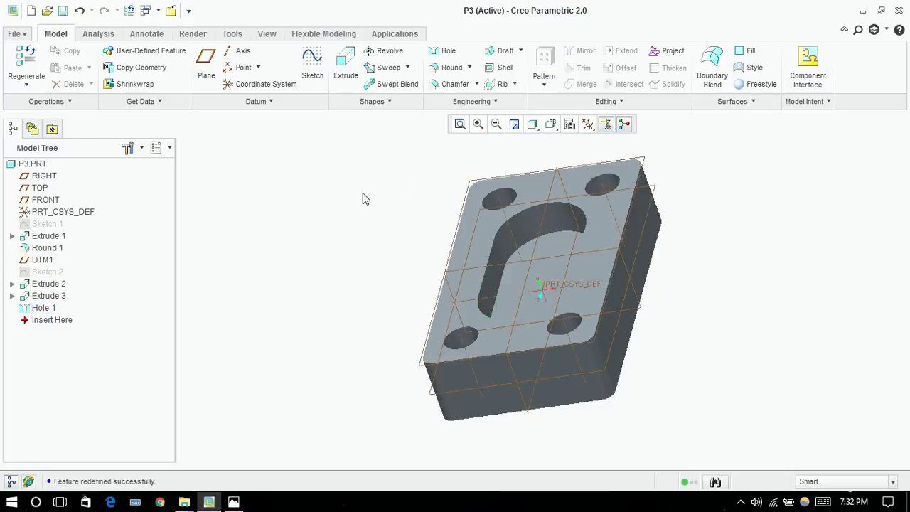
{"action": "middle_click_drag", "start_coordinate": [364, 197], "coordinate": [515, 320]}
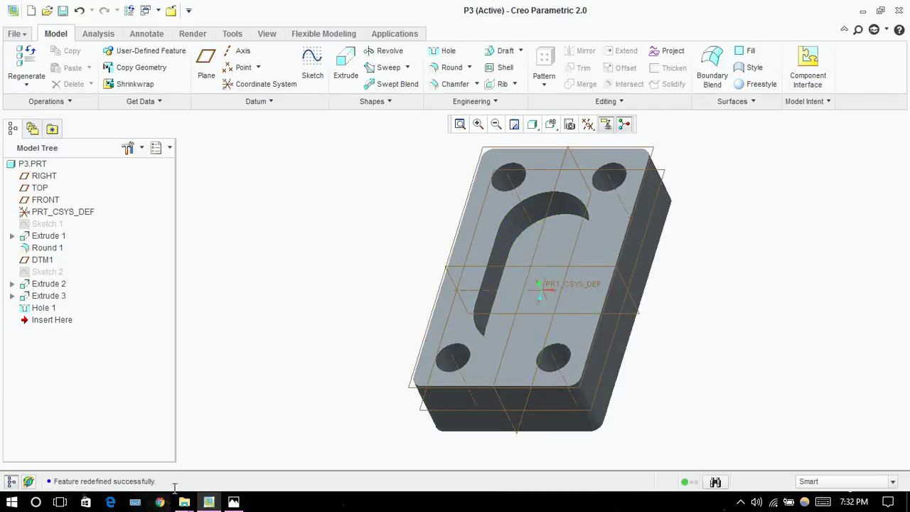
{"action": "left_click", "coordinate": [234, 502]}
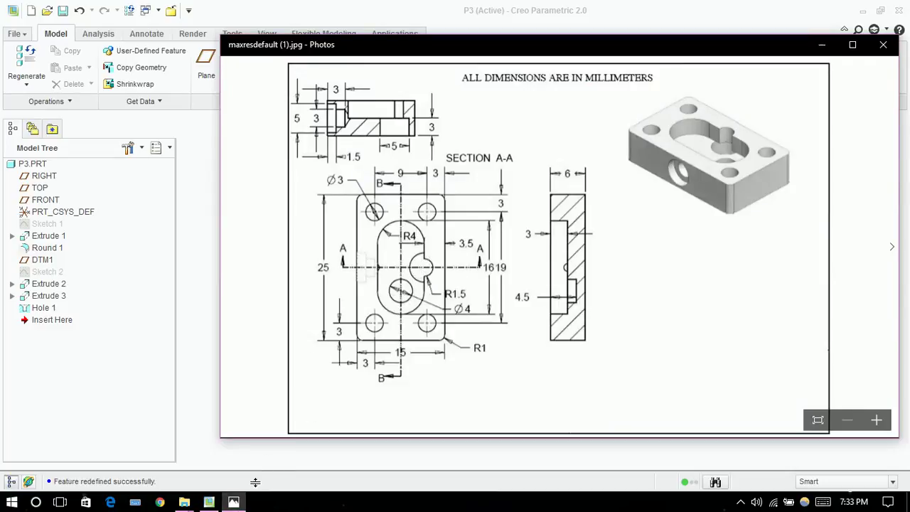
Start a sketch on the slotted pocket's floor and add the pocket's lower rounded end as a reference
{"action": "left_click", "coordinate": [234, 502]}
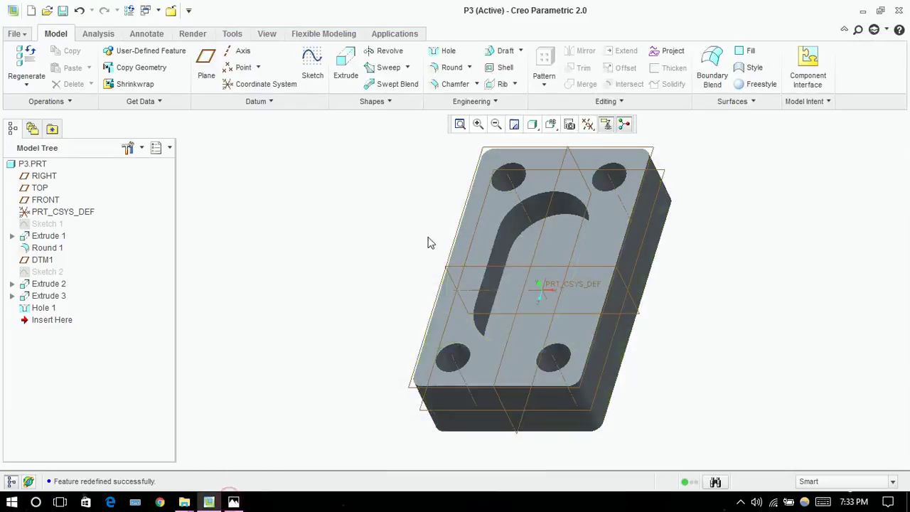
{"action": "middle_click_drag", "start_coordinate": [398, 245], "coordinate": [416, 274]}
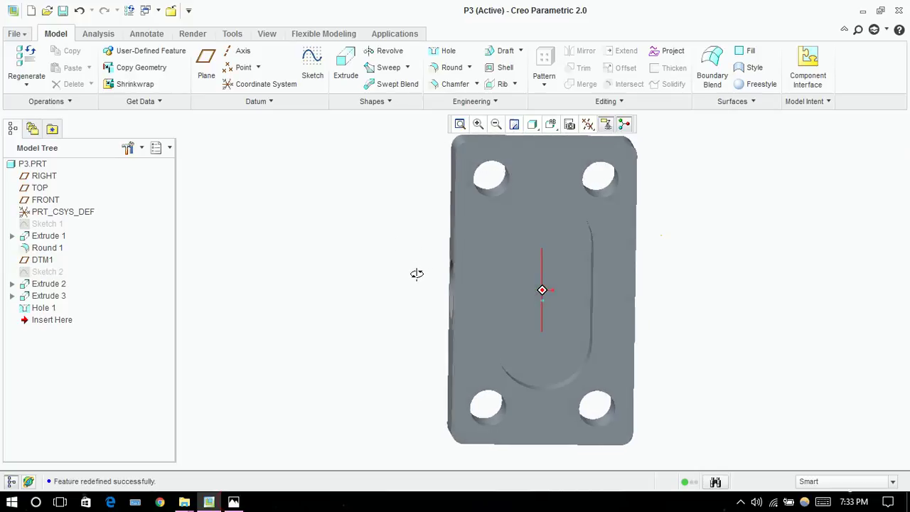
{"action": "left_click", "coordinate": [560, 346]}
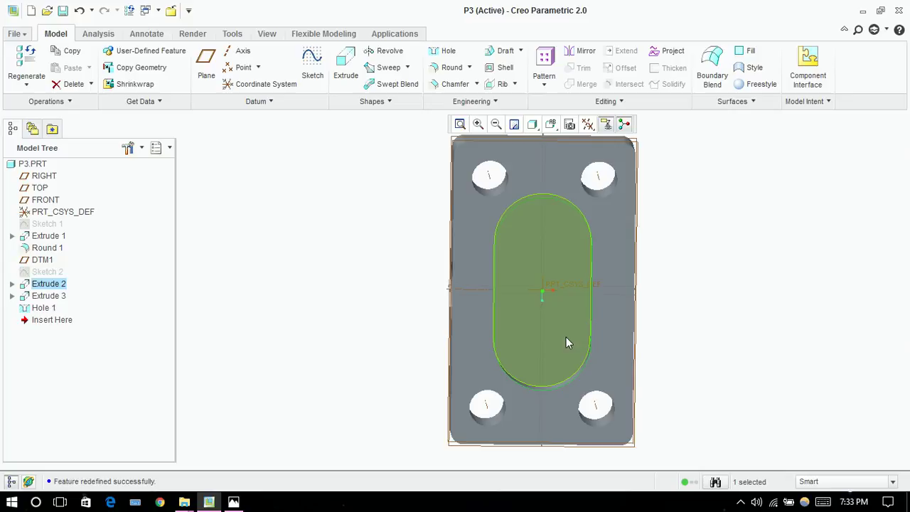
{"action": "left_click", "coordinate": [567, 343]}
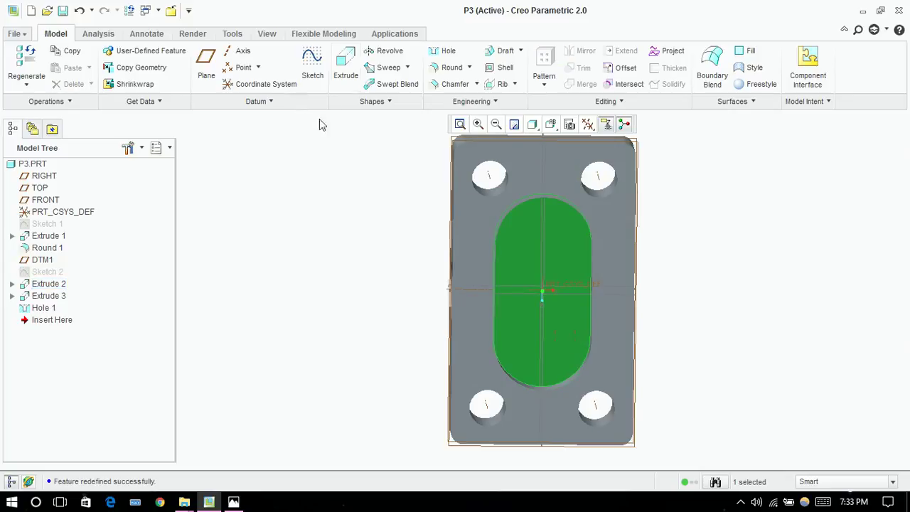
{"action": "left_click", "coordinate": [313, 60]}
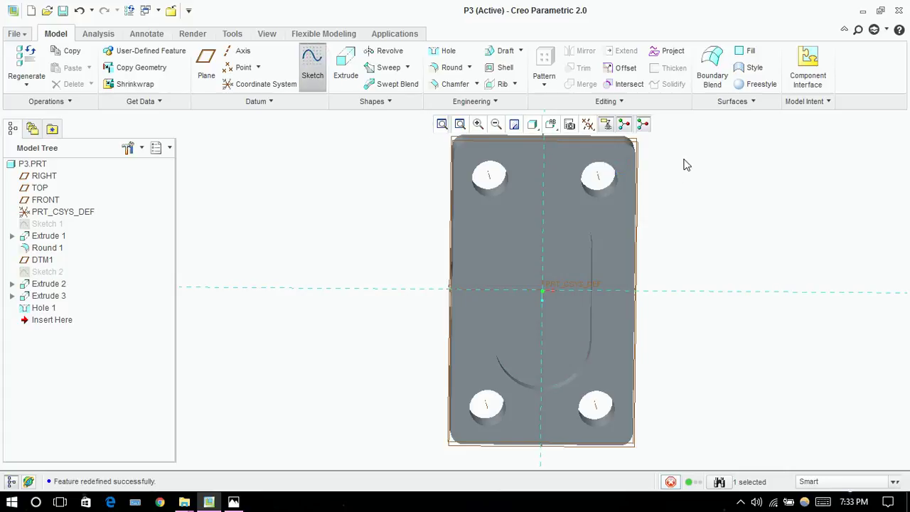
{"action": "left_click", "coordinate": [589, 125]}
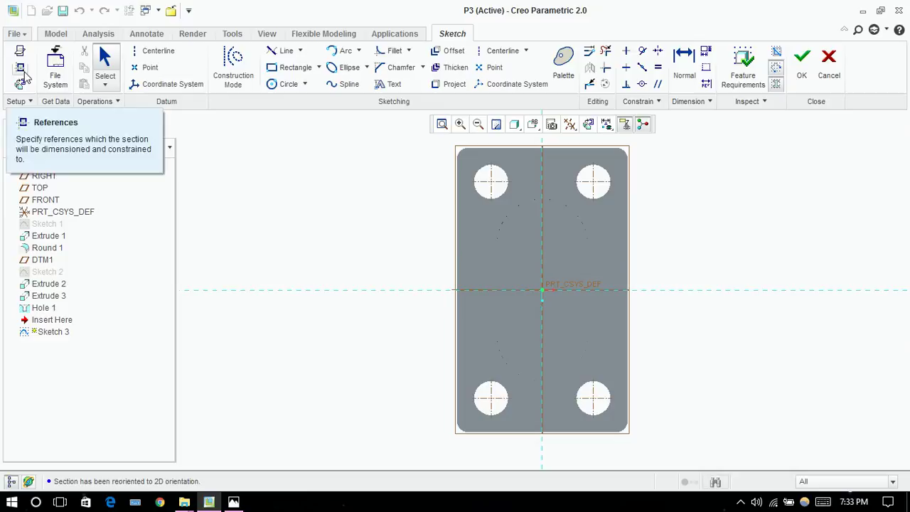
{"action": "left_click", "coordinate": [20, 67]}
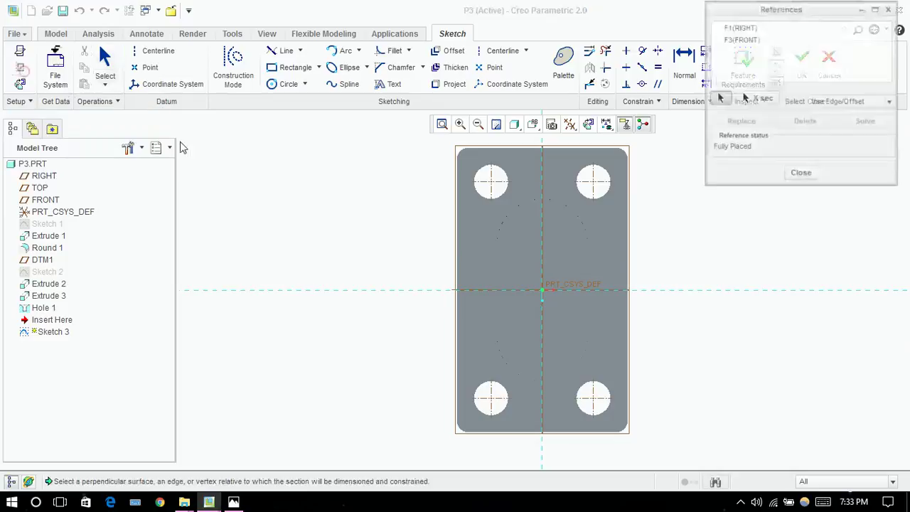
{"action": "left_click", "coordinate": [557, 383]}
{"action": "left_click", "coordinate": [801, 173]}
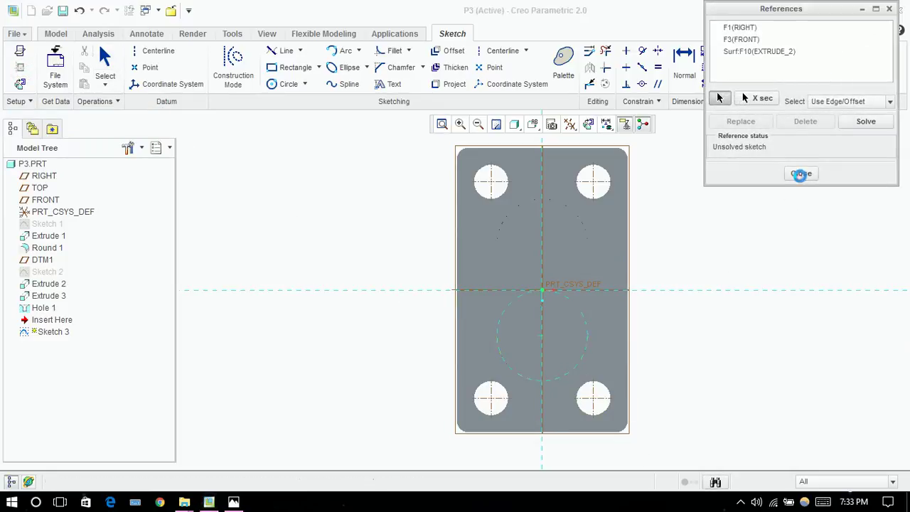
Sketch a circle centred on the lower rounded end's centre, set its diameter to 4 mm and finish the sketch
{"action": "left_click", "coordinate": [305, 84]}
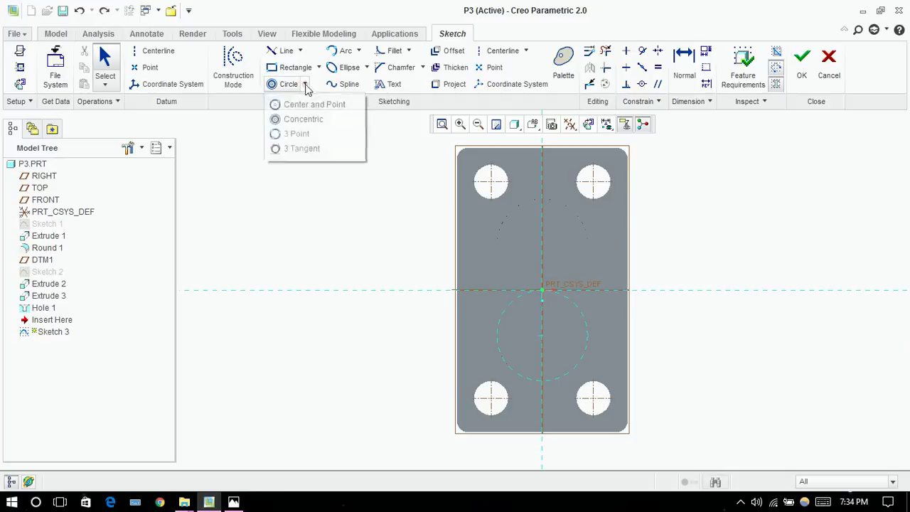
{"action": "left_click", "coordinate": [313, 104]}
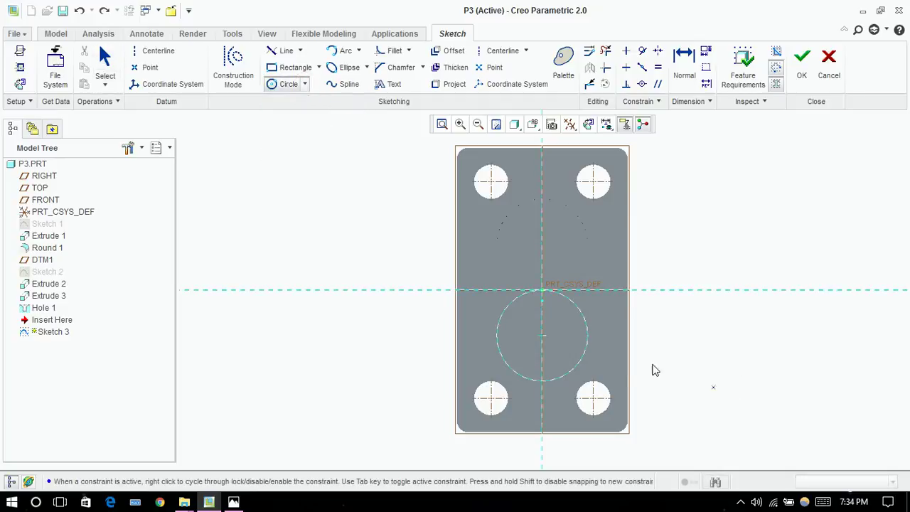
{"action": "left_click", "coordinate": [542, 335]}
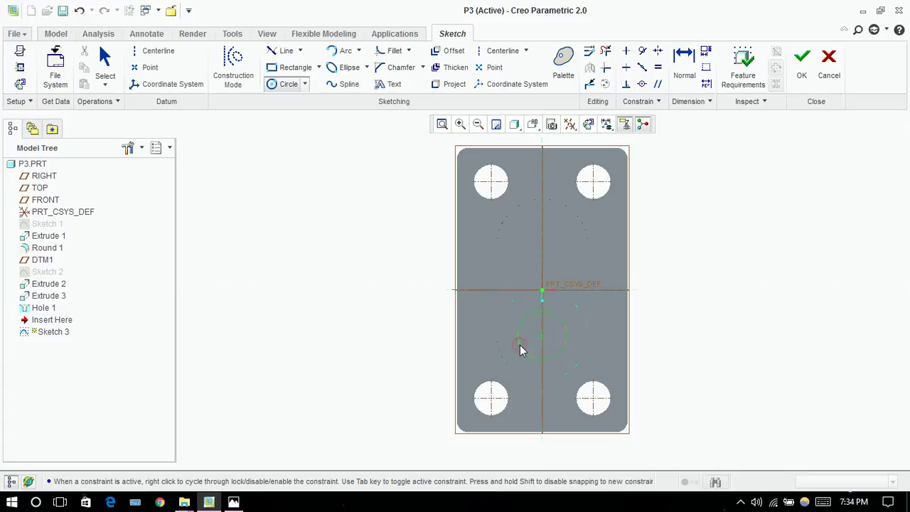
{"action": "left_click", "coordinate": [520, 350]}
{"action": "middle_click", "coordinate": [604, 342]}
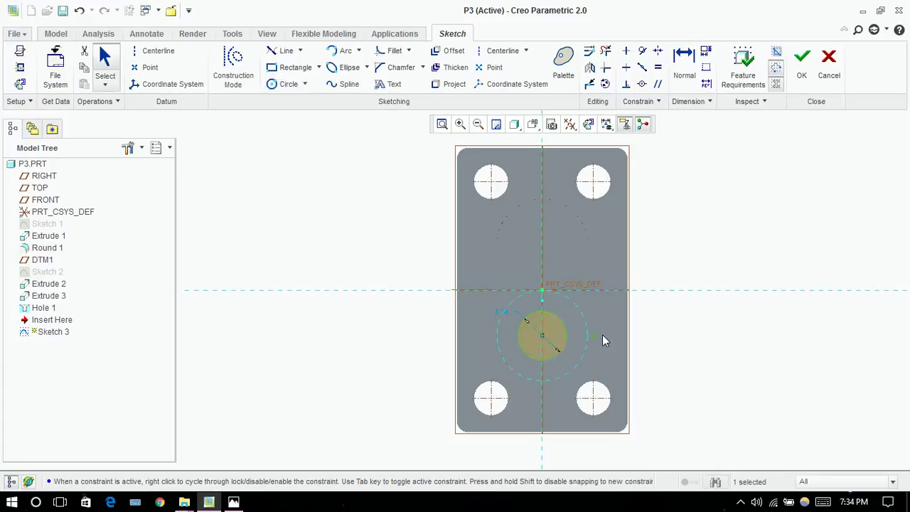
{"action": "double_click", "coordinate": [506, 314]}
{"action": "type", "text": "4"}
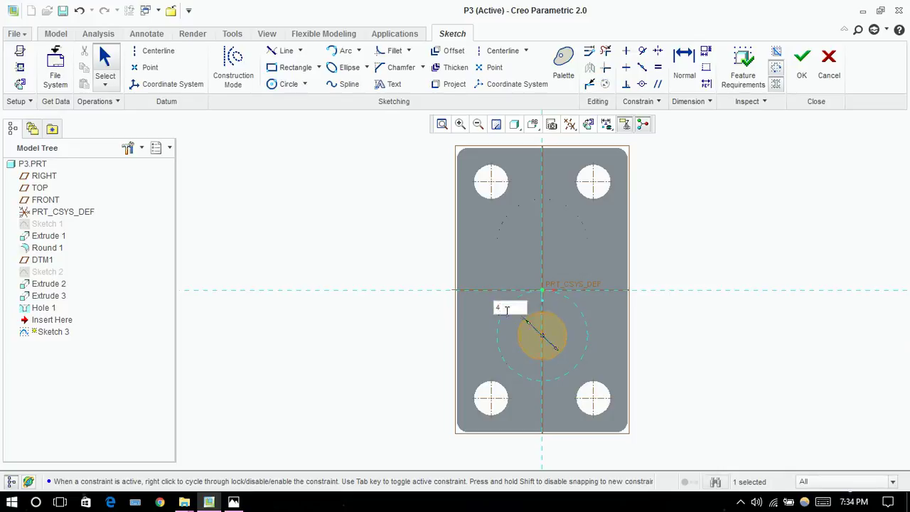
{"action": "key", "text": "Return"}
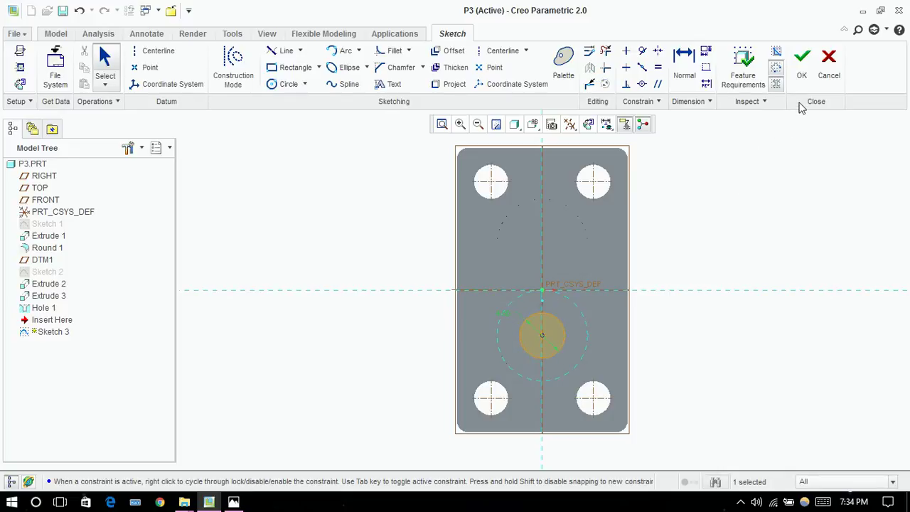
{"action": "left_click", "coordinate": [804, 62]}
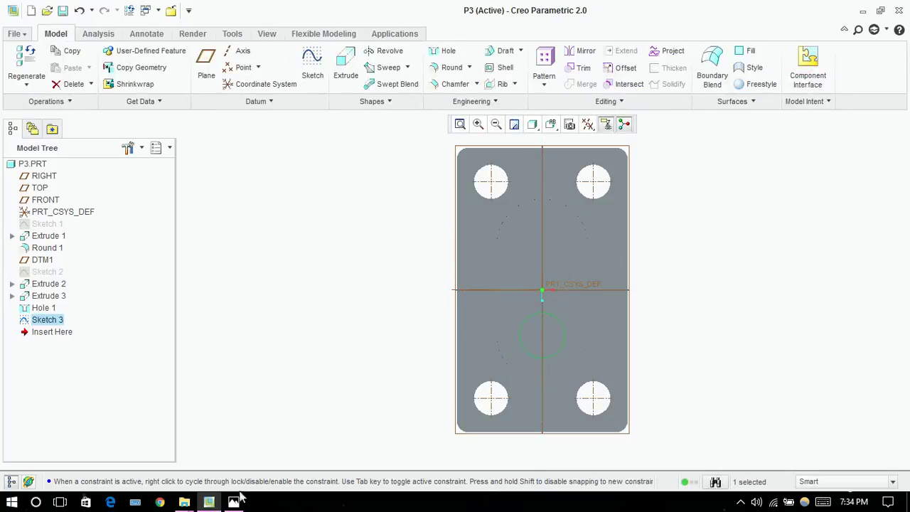
Check the reference drawing and extrude the 4 mm circle as a cut 1.5 mm deep into the pocket floor
{"action": "left_click", "coordinate": [347, 71]}
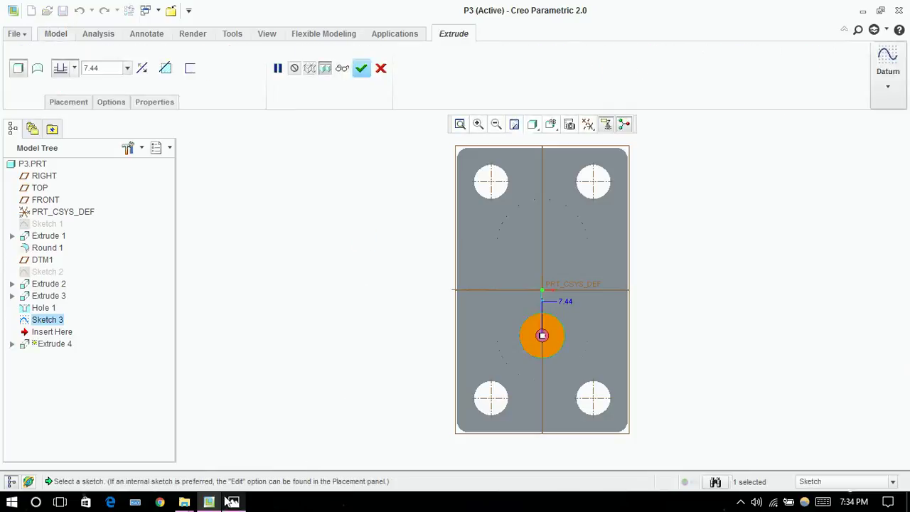
{"action": "left_click", "coordinate": [231, 502]}
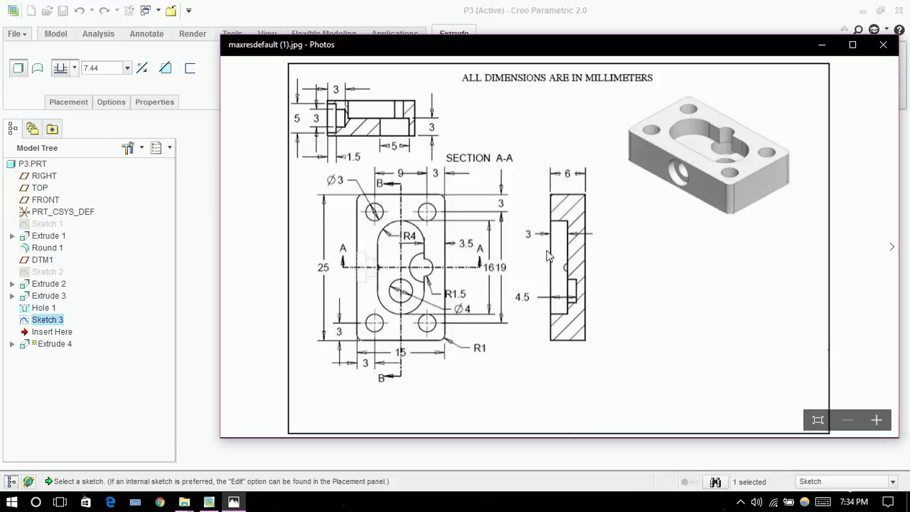
{"action": "left_click", "coordinate": [233, 502]}
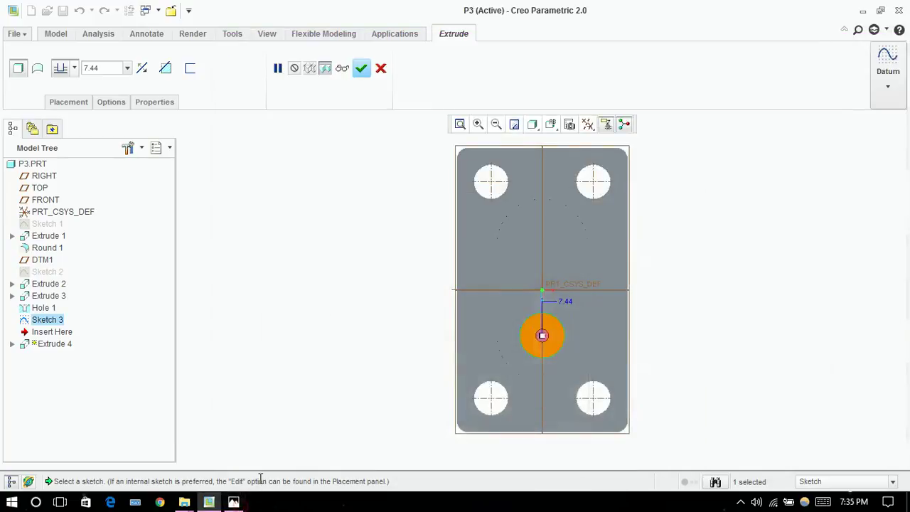
{"action": "double_click", "coordinate": [567, 301]}
{"action": "type", "text": "1.5"}
{"action": "key", "text": "Return"}
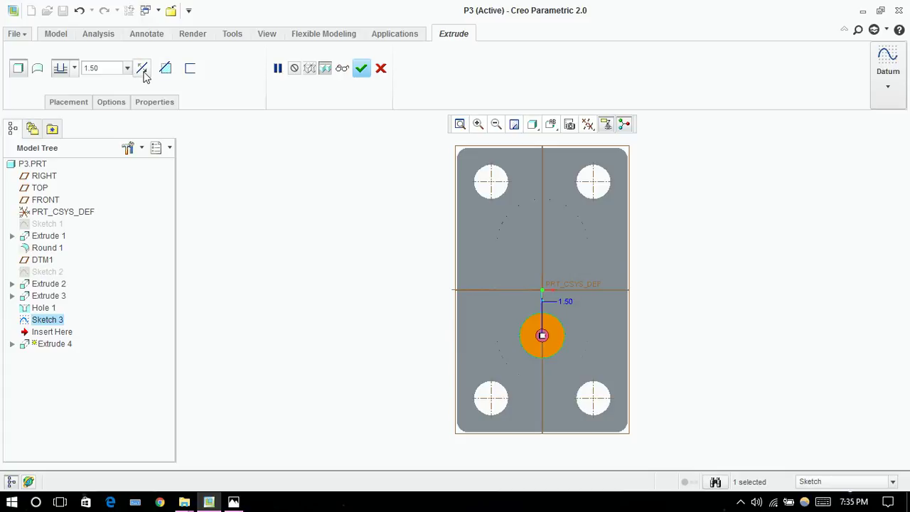
{"action": "left_click", "coordinate": [142, 69]}
{"action": "left_click", "coordinate": [165, 69]}
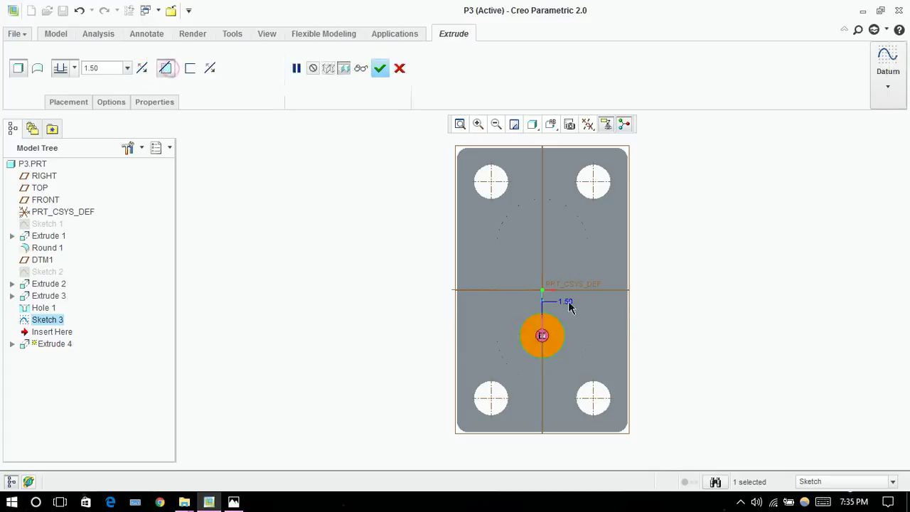
{"action": "middle_click_drag", "start_coordinate": [784, 303], "coordinate": [766, 298]}
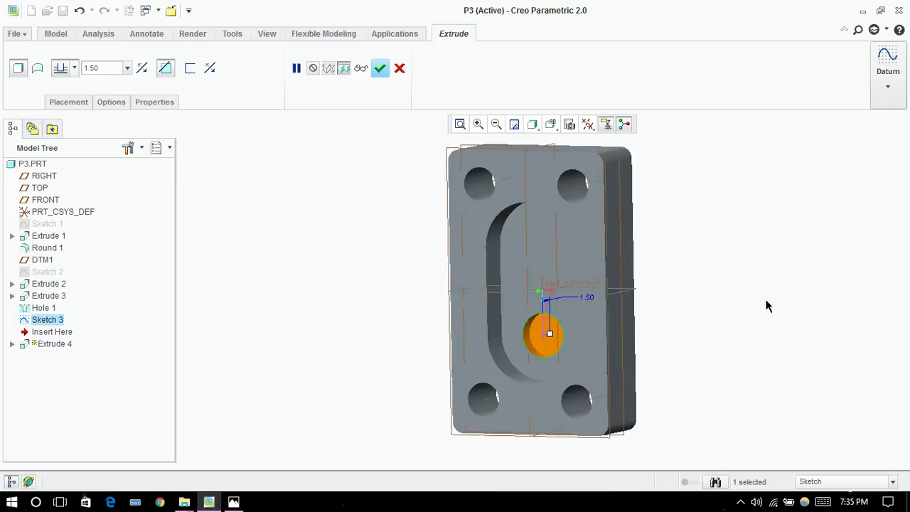
{"action": "middle_click", "coordinate": [358, 186]}
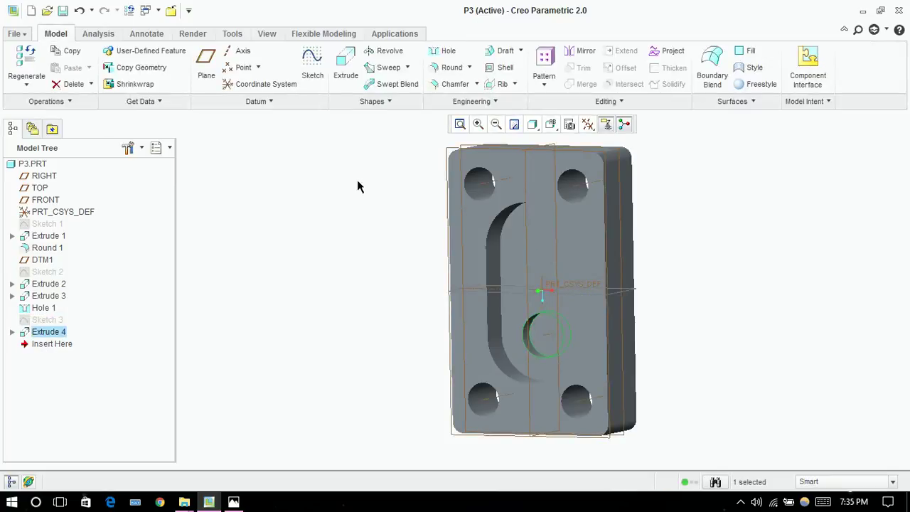
Select the slotted pocket's floor, check the remaining pocket detail in the reference drawing and start an Extrude from that face
{"action": "key", "text": "ctrl+d"}
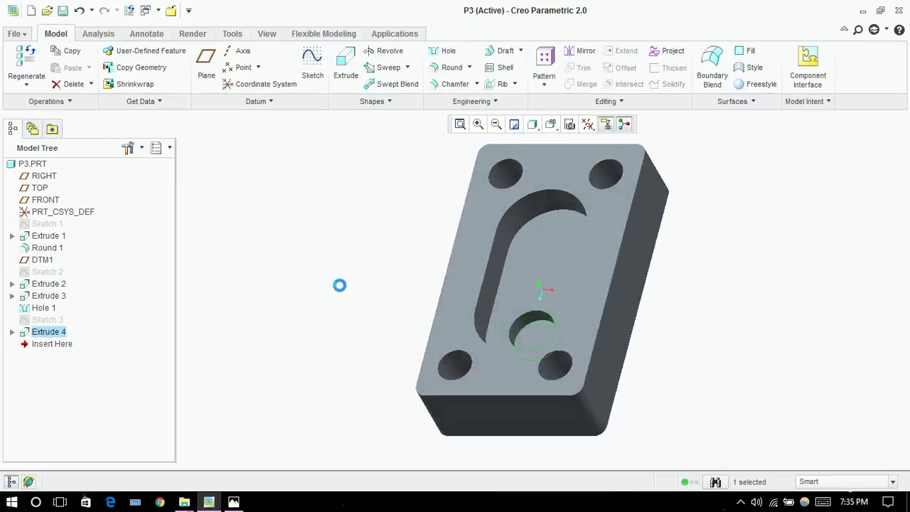
{"action": "middle_click_drag", "start_coordinate": [317, 249], "coordinate": [340, 267]}
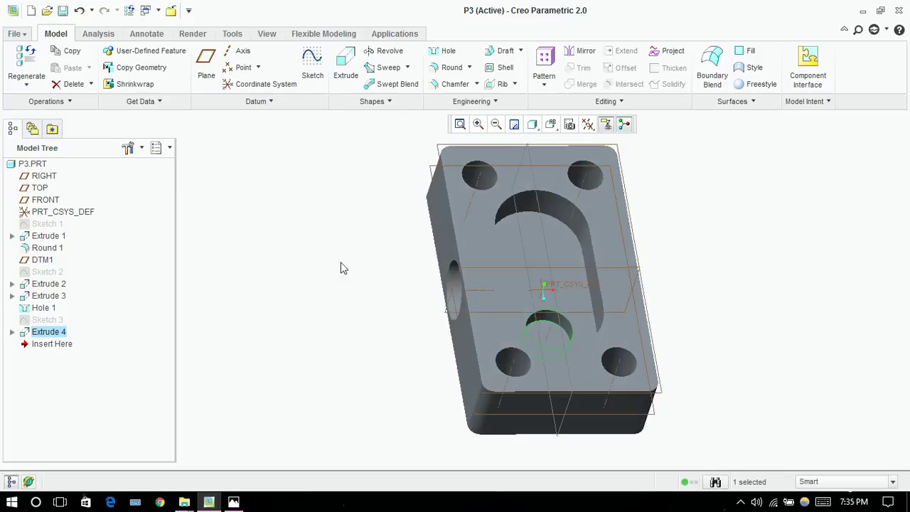
{"action": "left_click", "coordinate": [573, 271]}
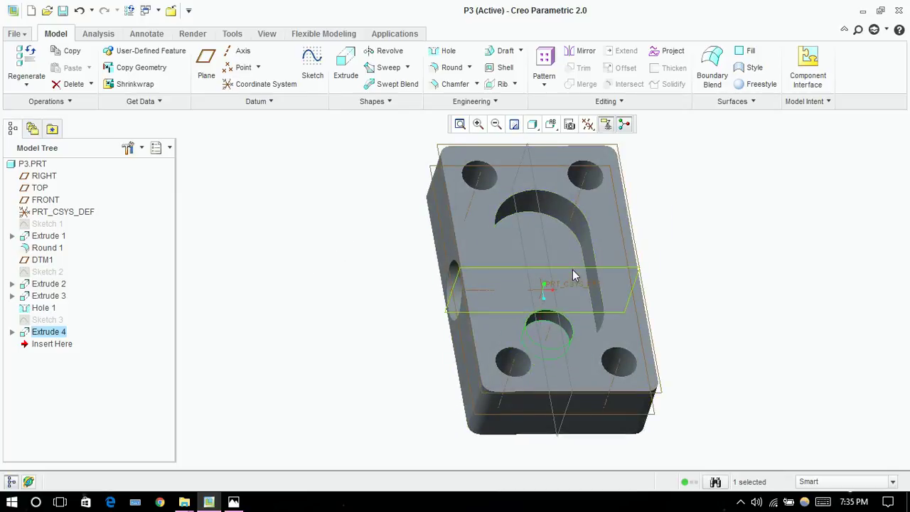
{"action": "left_click", "coordinate": [570, 258]}
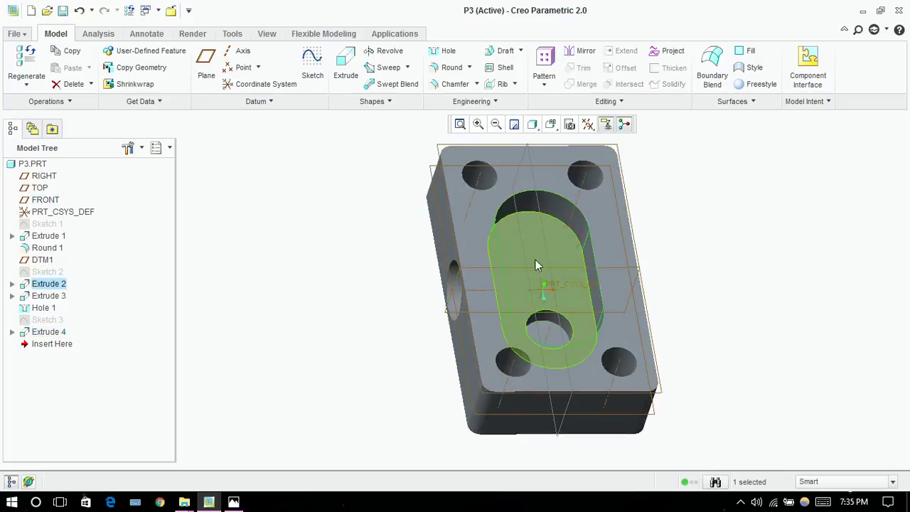
{"action": "left_click", "coordinate": [565, 251]}
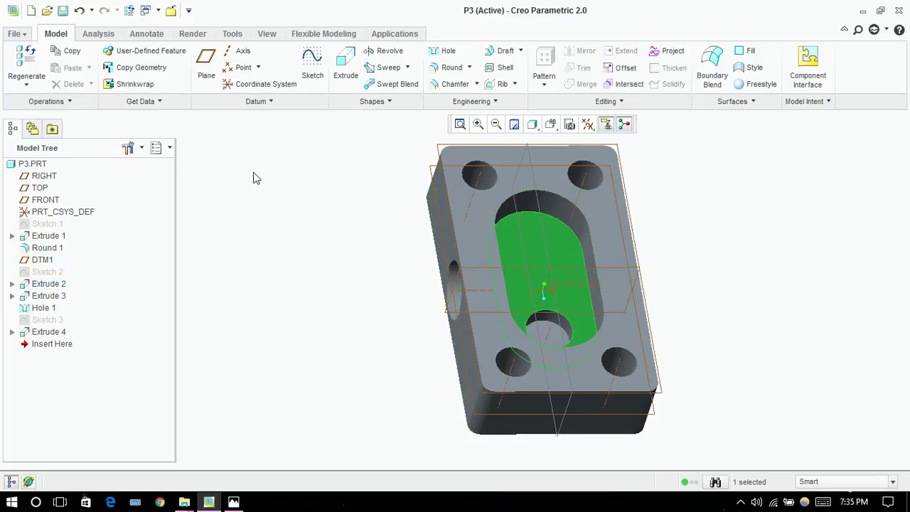
{"action": "key", "text": "alt+Tab"}
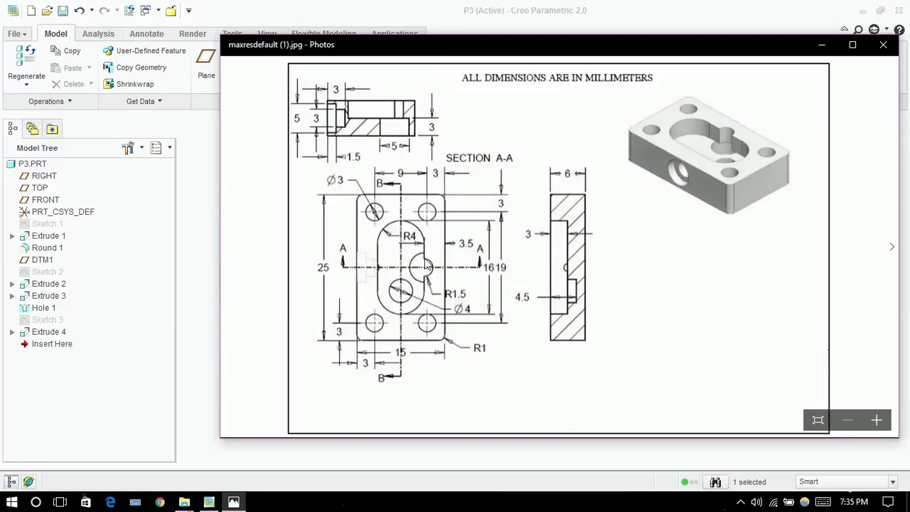
{"action": "key", "text": "alt+Tab"}
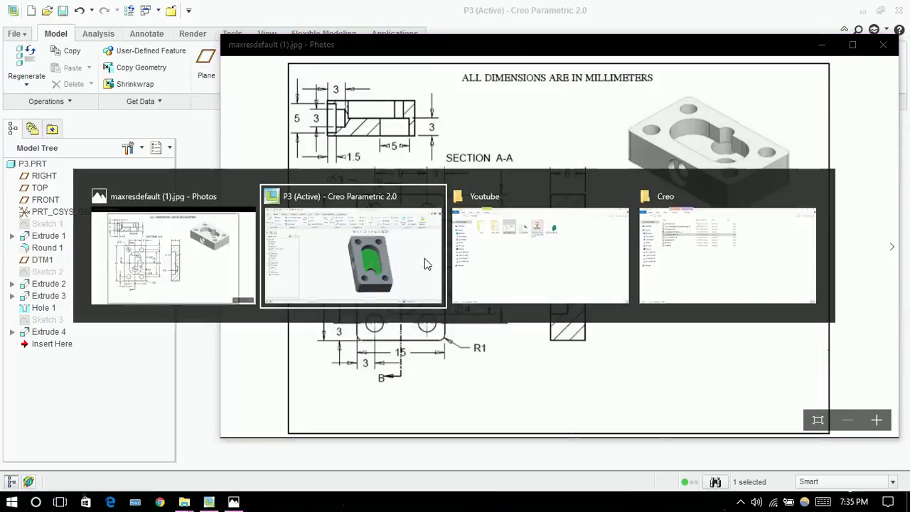
{"action": "left_click", "coordinate": [611, 199]}
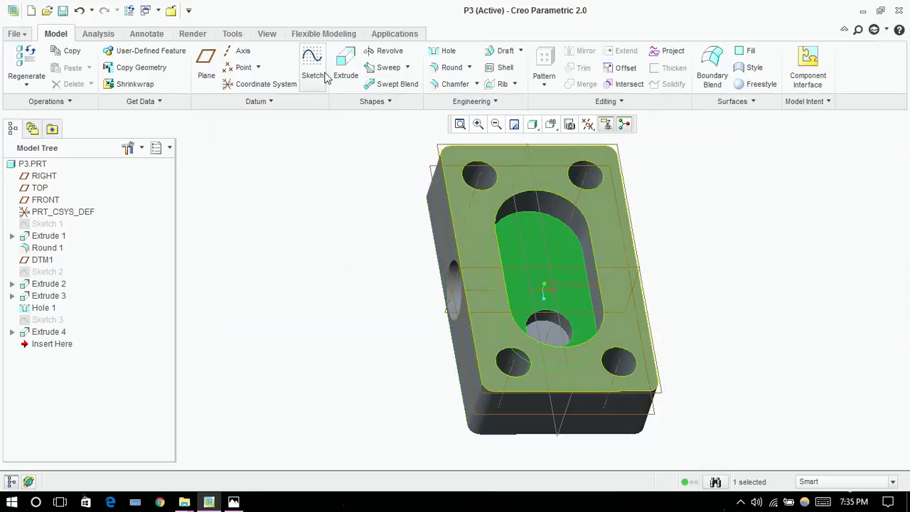
{"action": "left_click", "coordinate": [354, 72]}
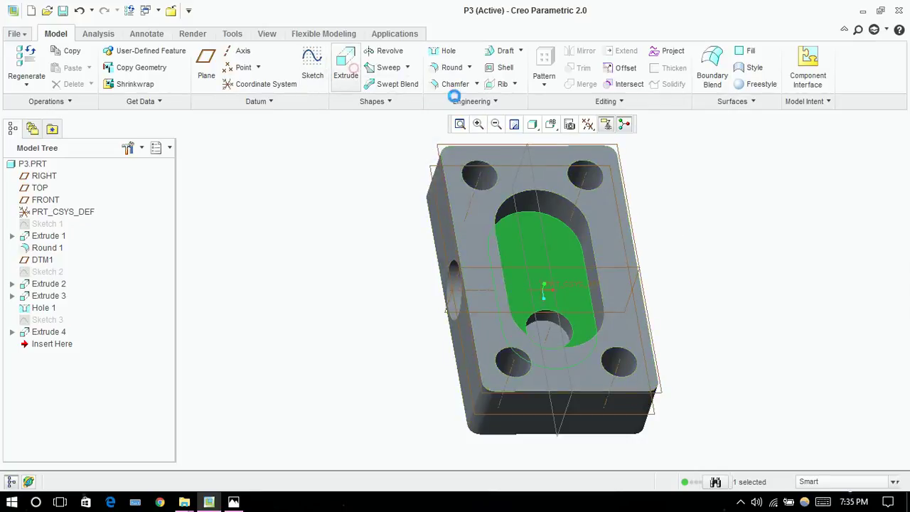
Add the slotted pocket's right wall as a sketch reference and draw a circle centred where it crosses the horizontal centreline
{"action": "left_click", "coordinate": [604, 129]}
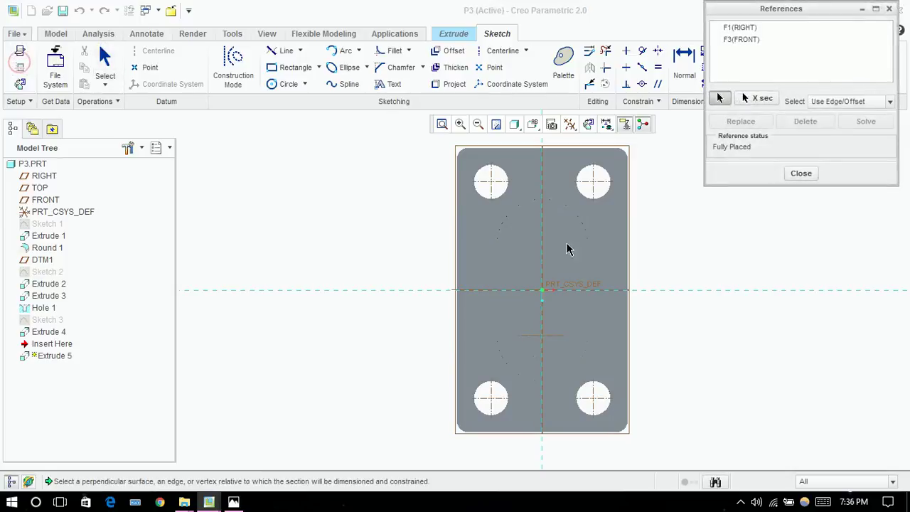
{"action": "left_click", "coordinate": [587, 285]}
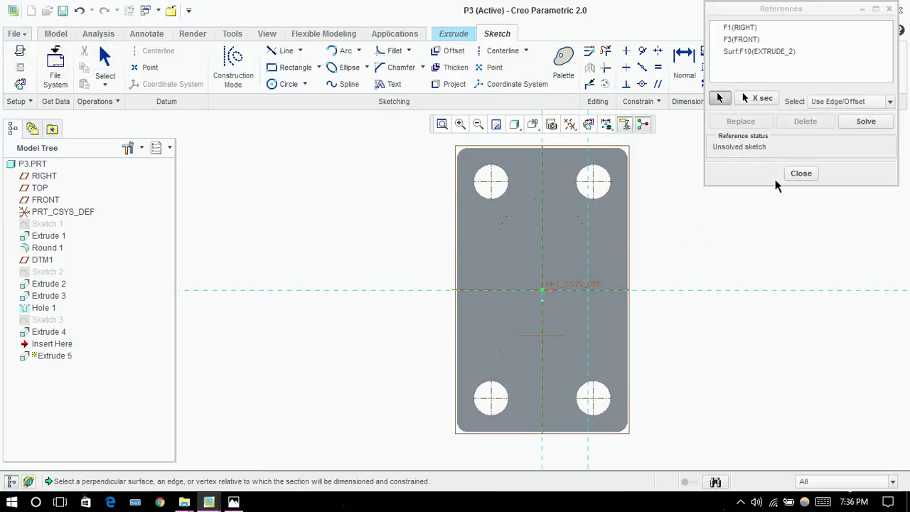
{"action": "left_click", "coordinate": [801, 174]}
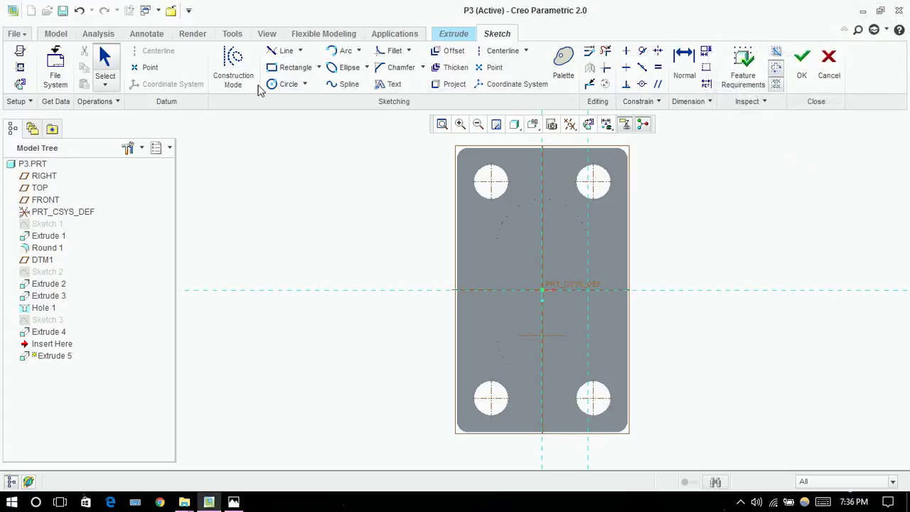
{"action": "left_click", "coordinate": [286, 86]}
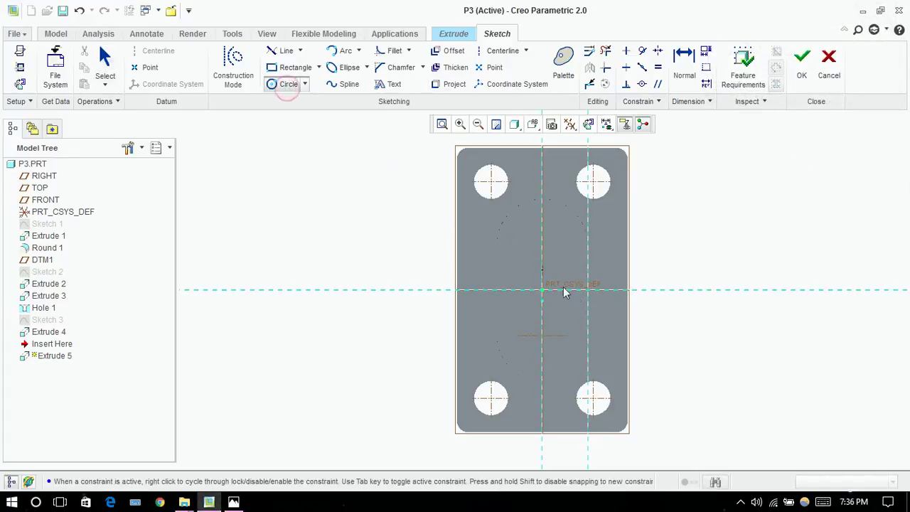
{"action": "left_click", "coordinate": [590, 290]}
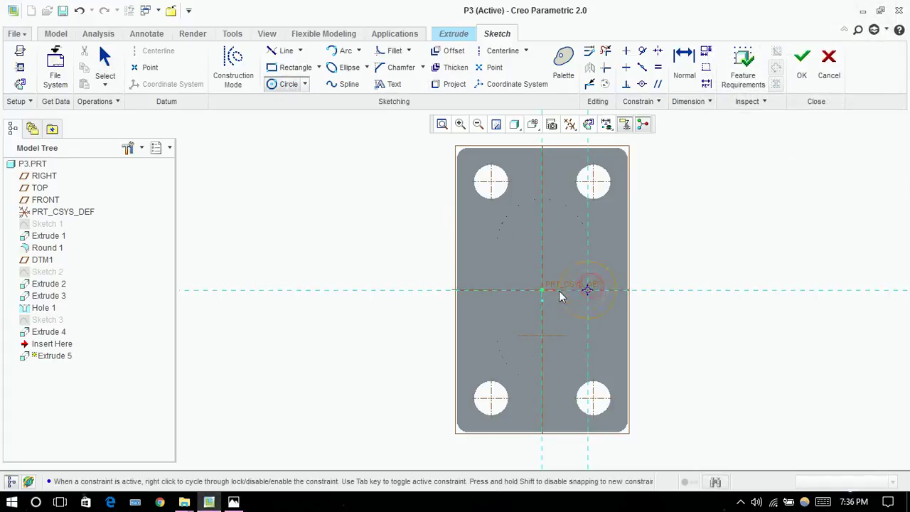
{"action": "left_click", "coordinate": [561, 296]}
{"action": "middle_click", "coordinate": [528, 279]}
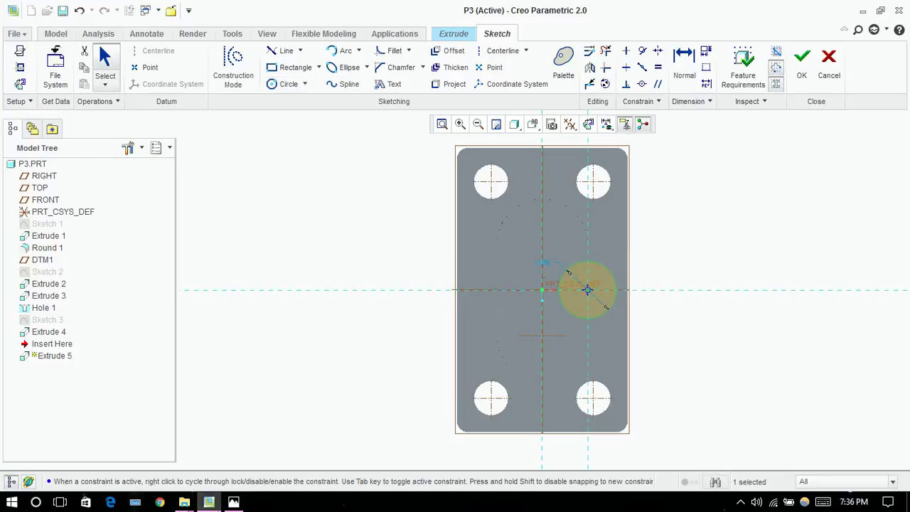
Check the reference drawing, set the wall circle's diameter to 4.5 mm and finish the sketch
{"action": "left_click", "coordinate": [233, 503]}
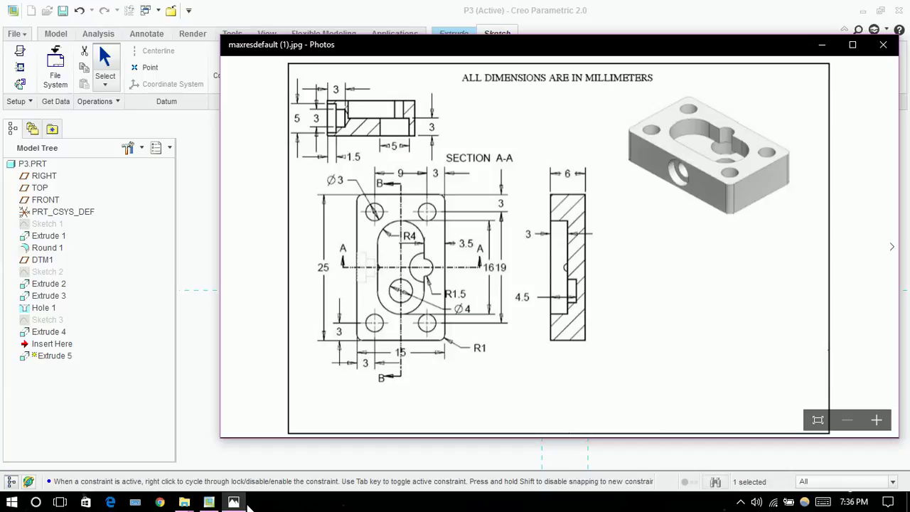
{"action": "left_click", "coordinate": [234, 501]}
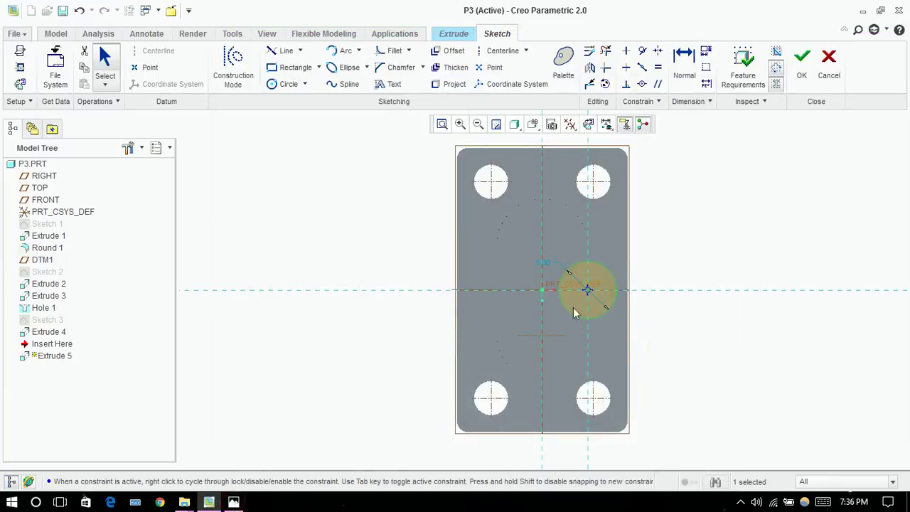
{"action": "mouse_move", "coordinate": [543, 267]}
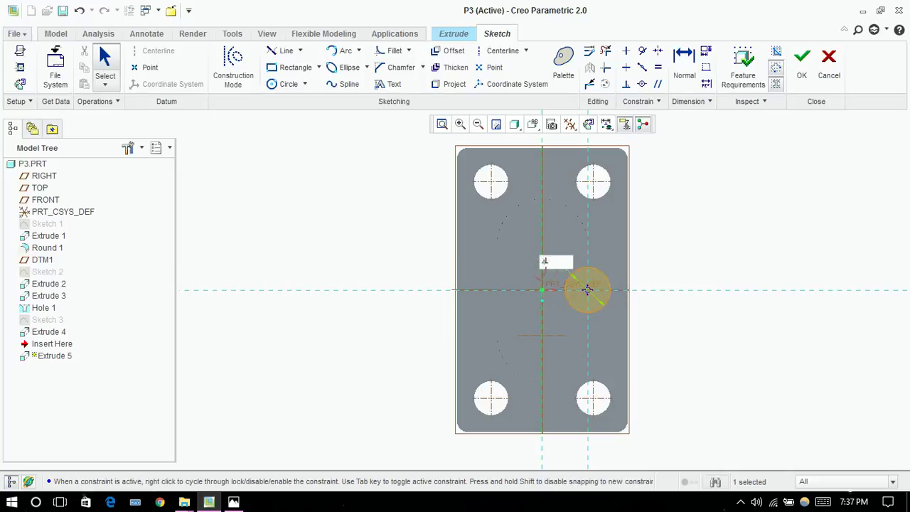
{"action": "key", "text": "Return"}
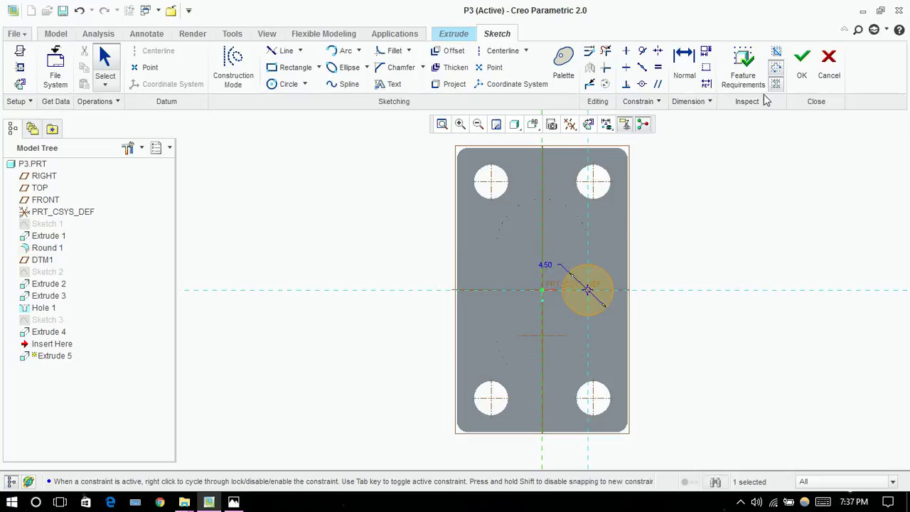
{"action": "left_click", "coordinate": [802, 68]}
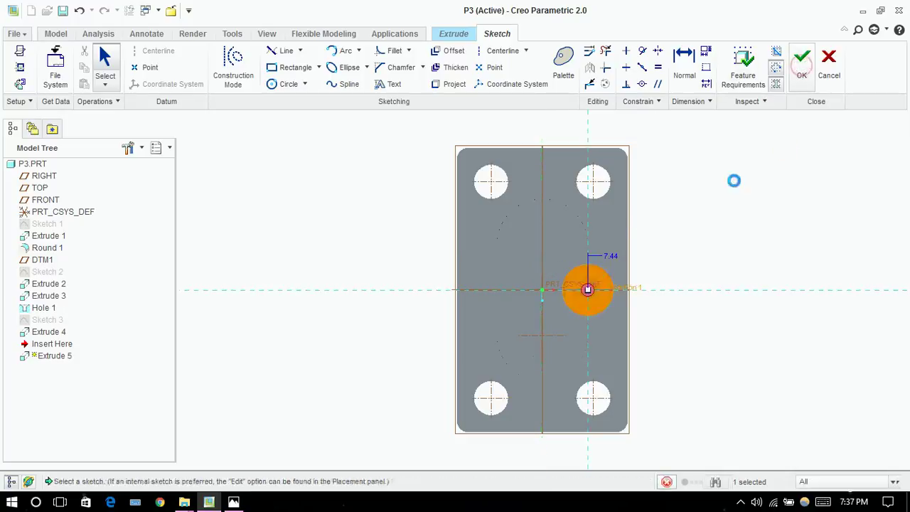
Extrude the 4.5 mm circle as a cut 7.44 mm deep from the pocket floor, reversing the direction into the plate
{"action": "key", "text": "alt+Tab"}
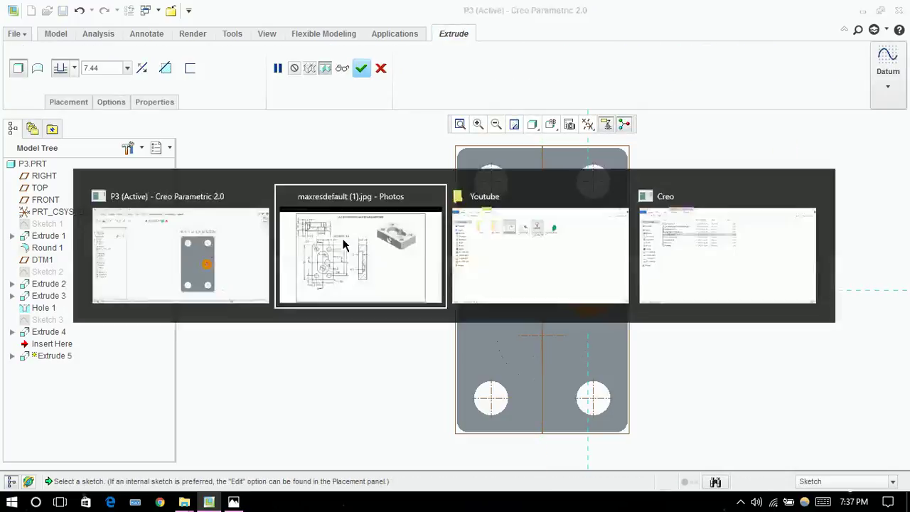
{"action": "key", "text": "alt+Tab"}
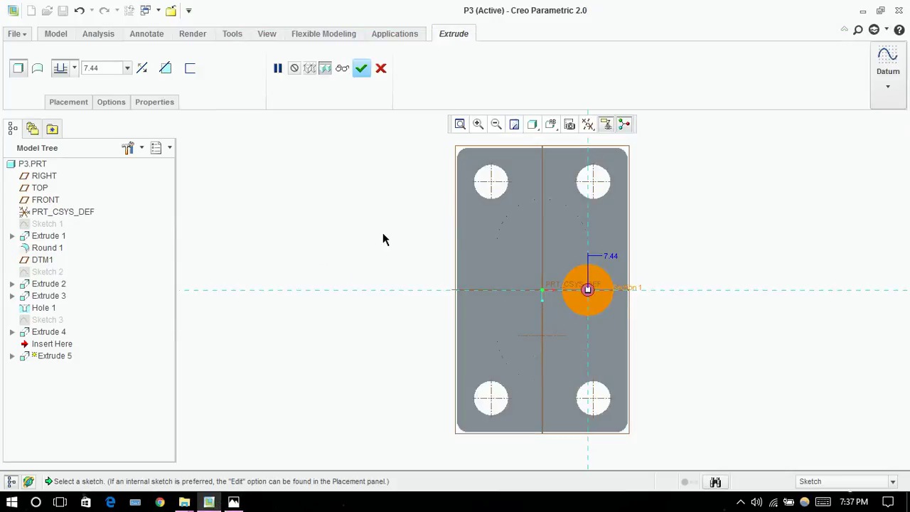
{"action": "left_click", "coordinate": [142, 69]}
{"action": "left_click", "coordinate": [176, 72]}
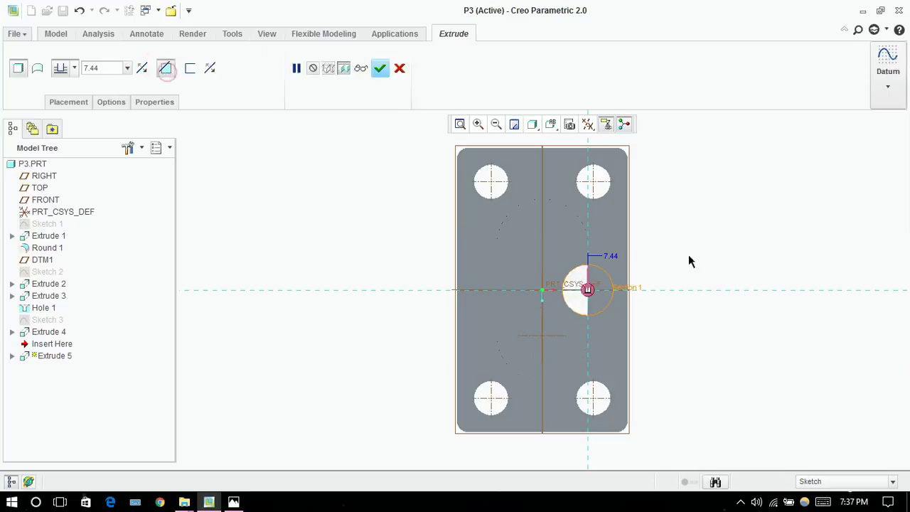
{"action": "left_click", "coordinate": [380, 72]}
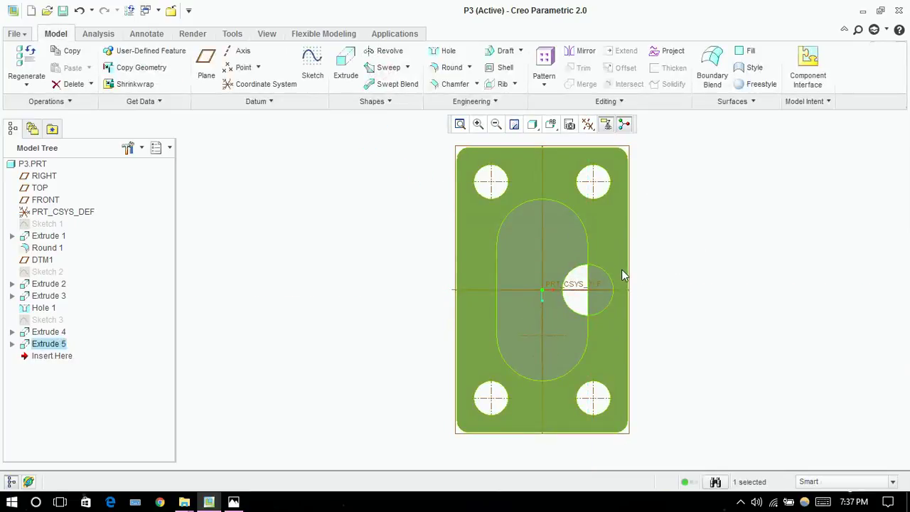
{"action": "left_click", "coordinate": [609, 263]}
{"action": "left_click", "coordinate": [616, 241]}
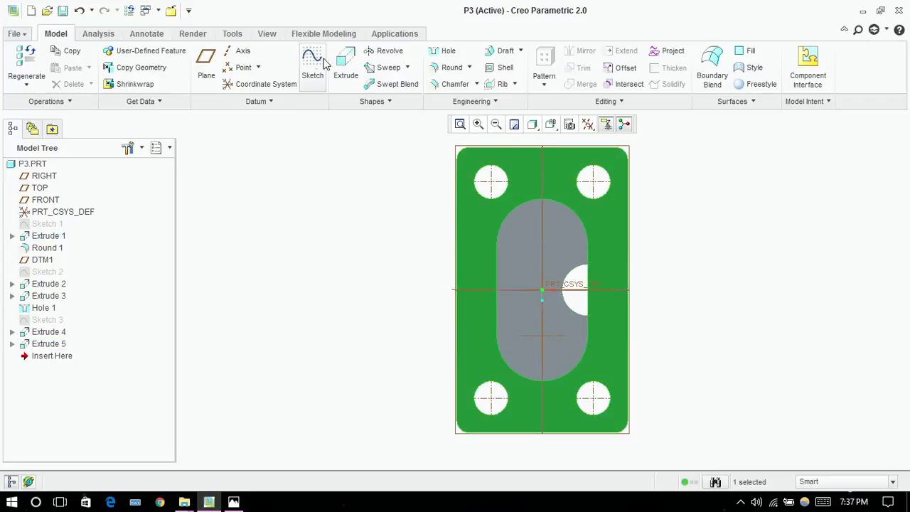
{"action": "left_click", "coordinate": [340, 71]}
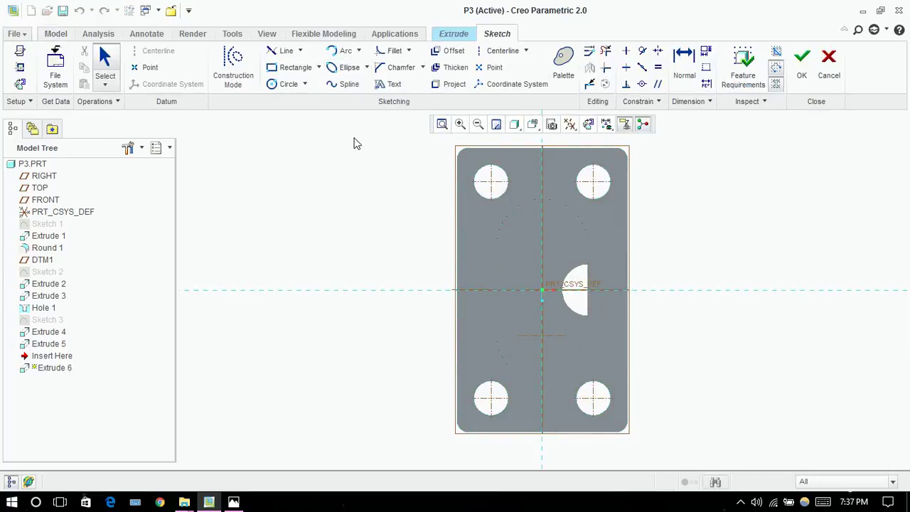
{"action": "left_click", "coordinate": [841, 60]}
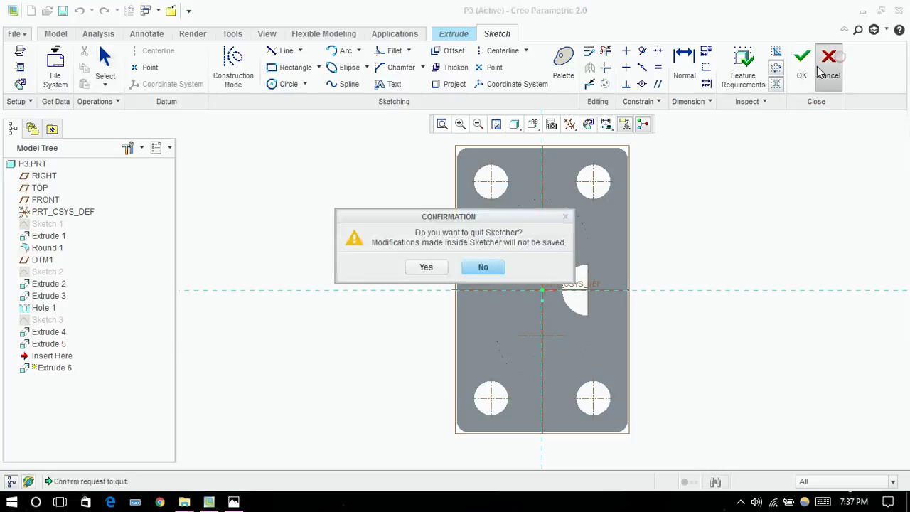
{"action": "left_click", "coordinate": [424, 267]}
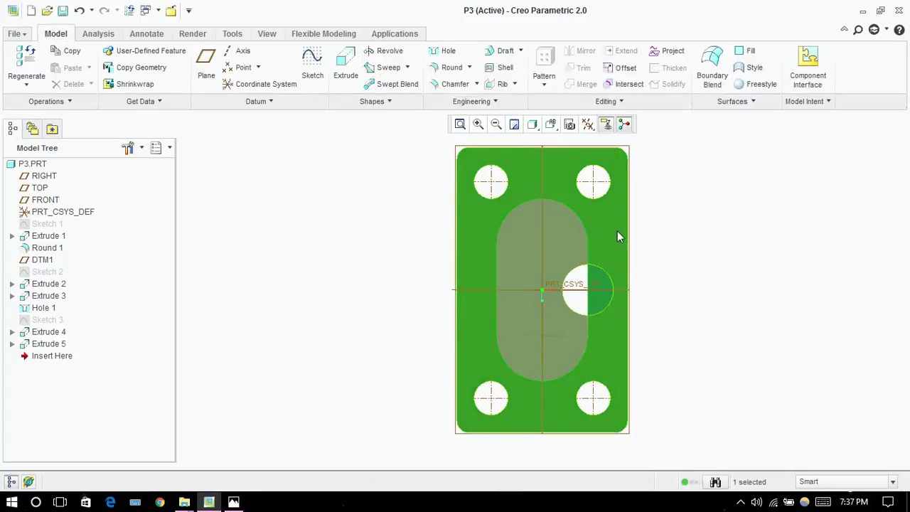
Place a 3 mm diameter hole on the plate's upper face near the pocket's right wall, with offset references to the RIGHT and FRONT planes
{"action": "left_click", "coordinate": [442, 51]}
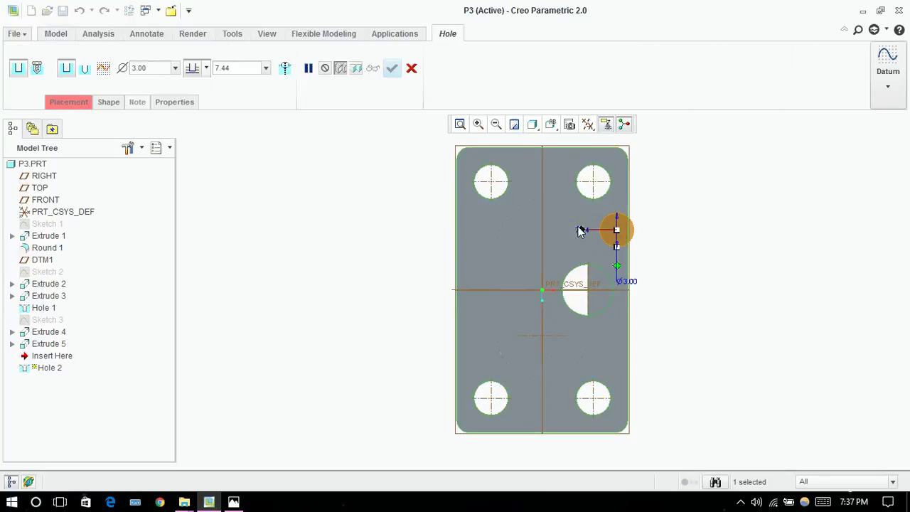
{"action": "left_click_drag", "start_coordinate": [582, 230], "coordinate": [543, 230]}
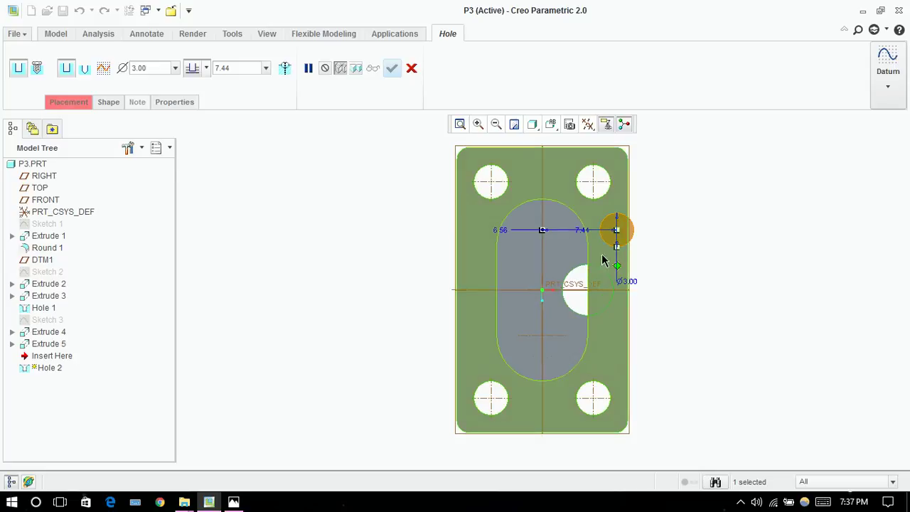
{"action": "left_click_drag", "start_coordinate": [617, 268], "coordinate": [618, 291]}
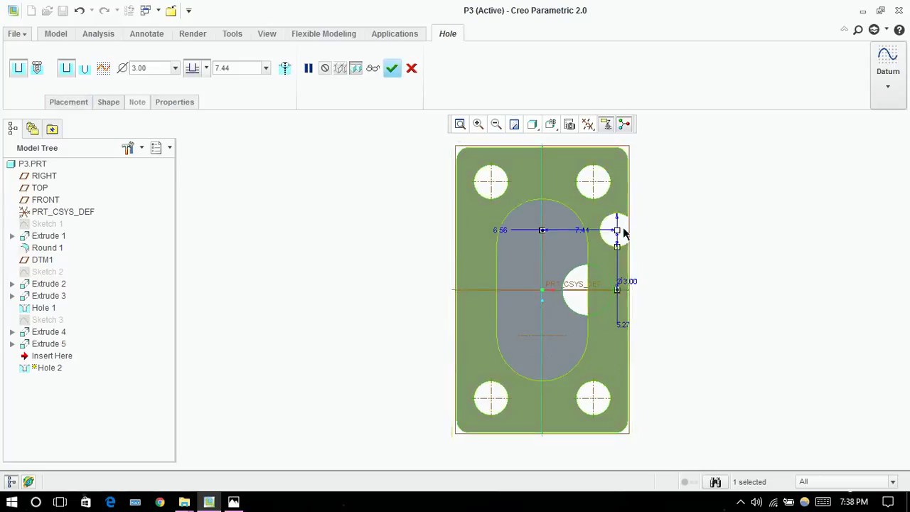
{"action": "left_click_drag", "start_coordinate": [622, 231], "coordinate": [609, 254]}
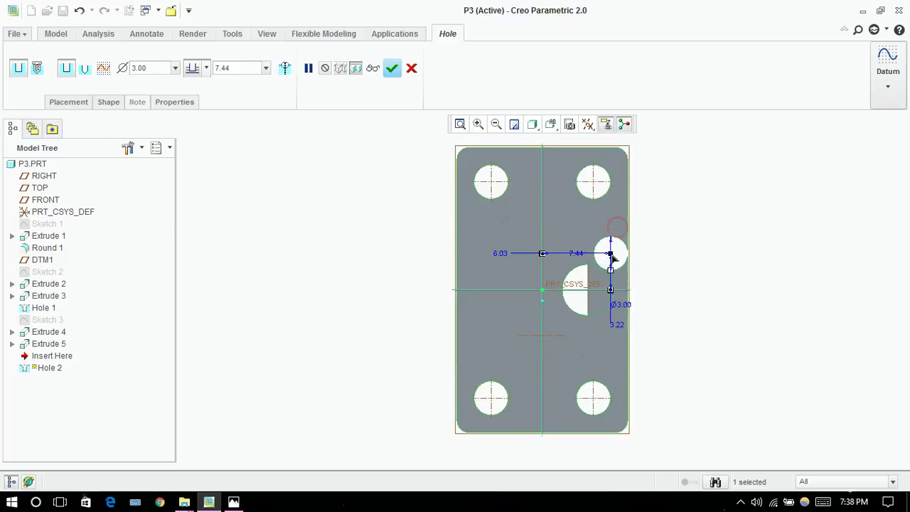
{"action": "left_click_drag", "start_coordinate": [589, 300], "coordinate": [604, 249]}
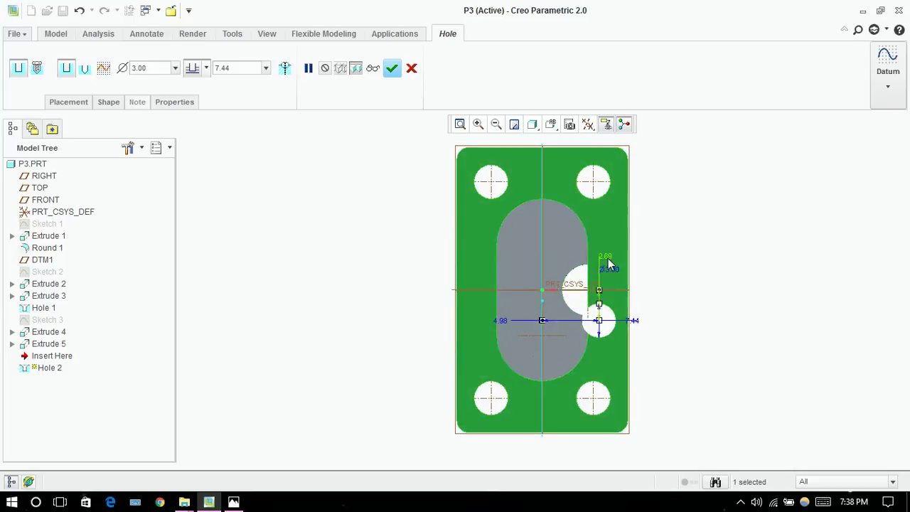
Set the hole's offset from the FRONT plane to 0
{"action": "double_click", "coordinate": [606, 259]}
{"action": "type", "text": "0"}
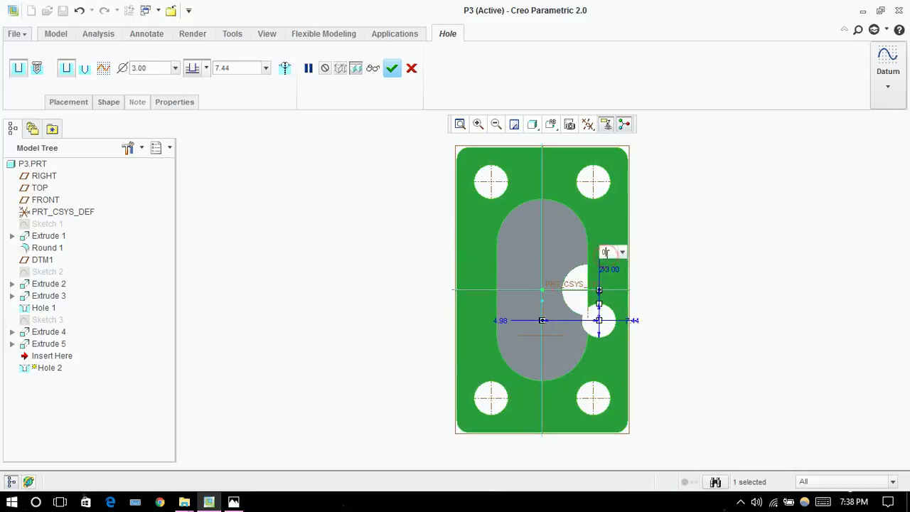
{"action": "key", "text": "Return"}
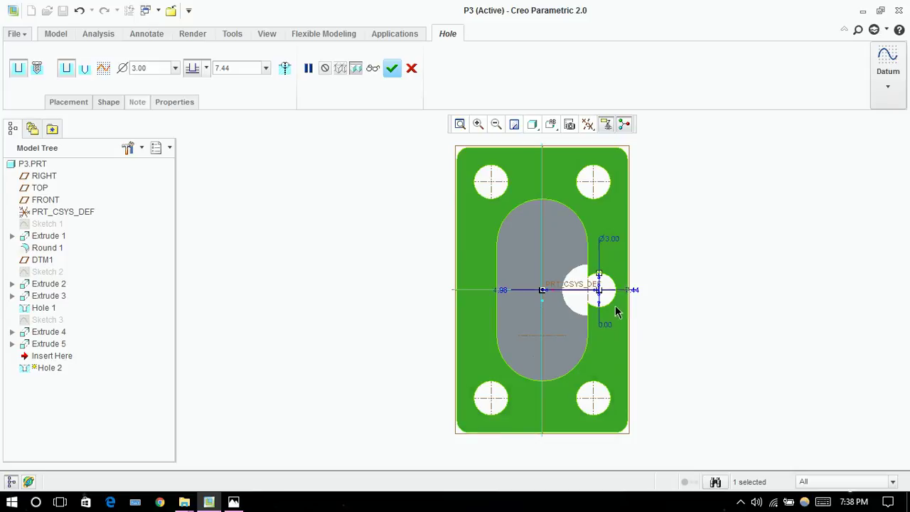
Set the hole's offset from the RIGHT plane to 0
{"action": "double_click", "coordinate": [632, 289]}
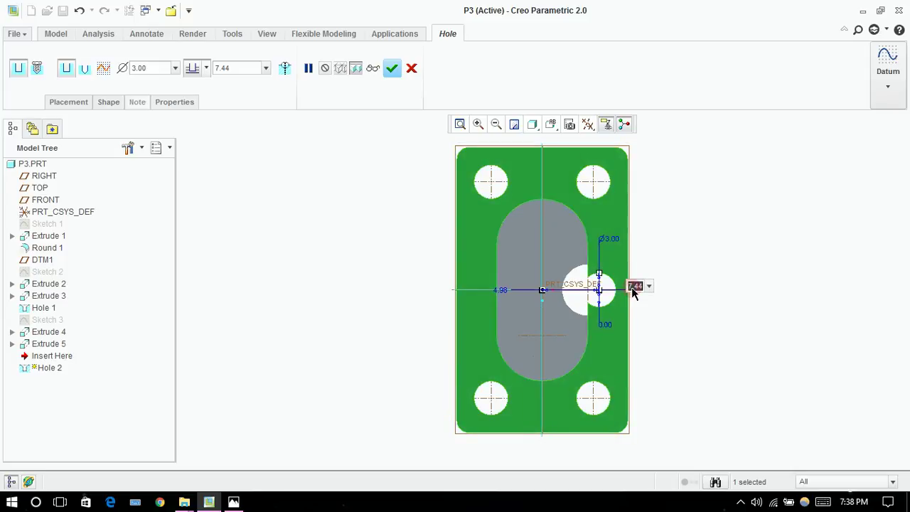
{"action": "double_click", "coordinate": [504, 291]}
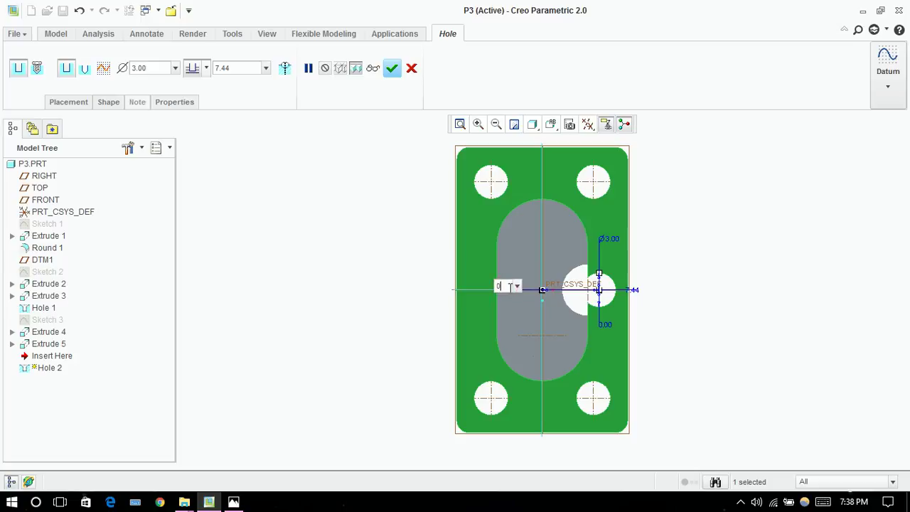
{"action": "type", "text": "0"}
{"action": "key", "text": "Return"}
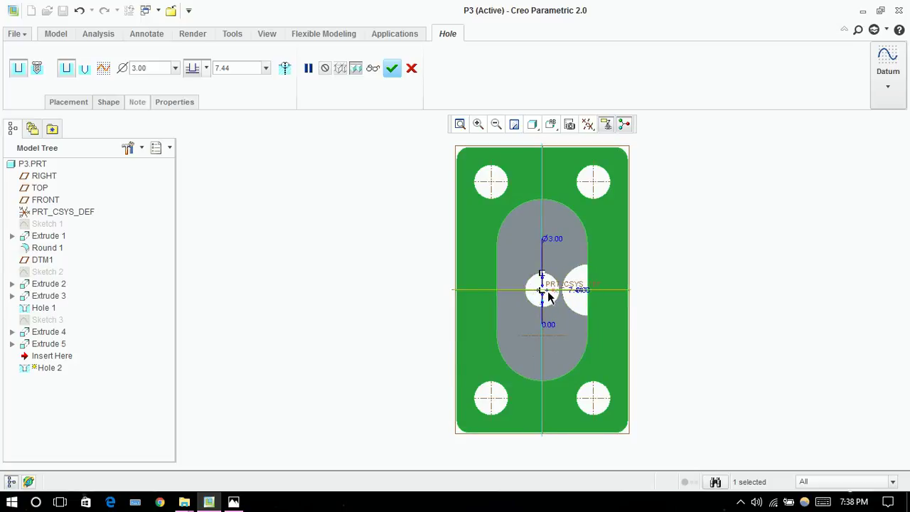
Move the hole back to the pocket's right wall, set its offset from the RIGHT plane to 4 mm and complete it
{"action": "left_click_drag", "start_coordinate": [543, 292], "coordinate": [585, 292]}
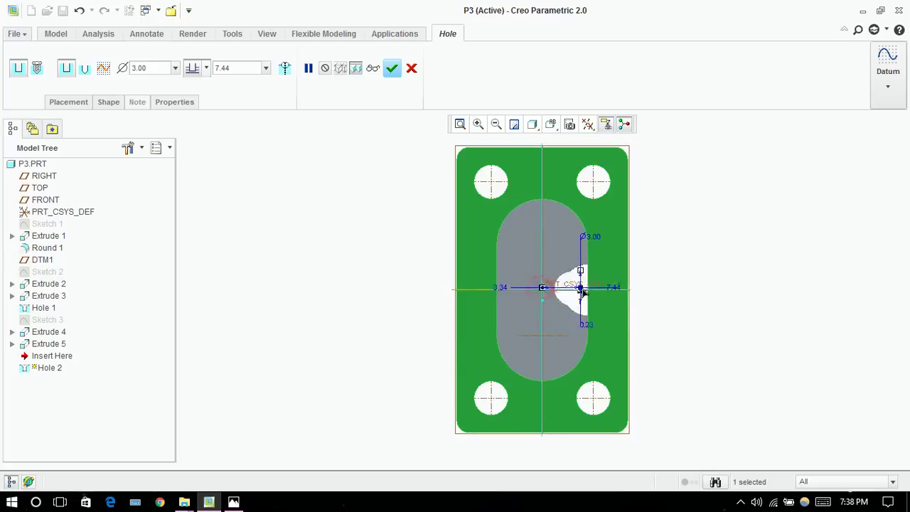
{"action": "double_click", "coordinate": [505, 297]}
{"action": "type", "text": "4"}
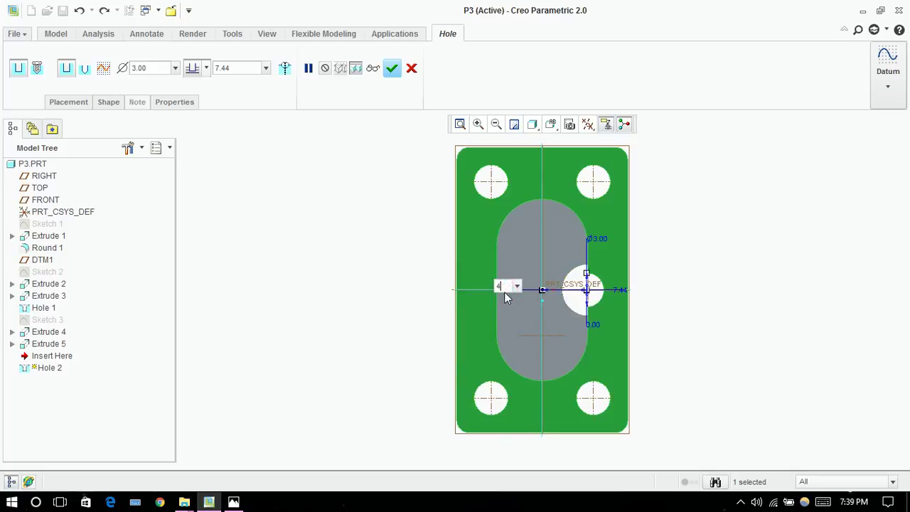
{"action": "key", "text": "Return"}
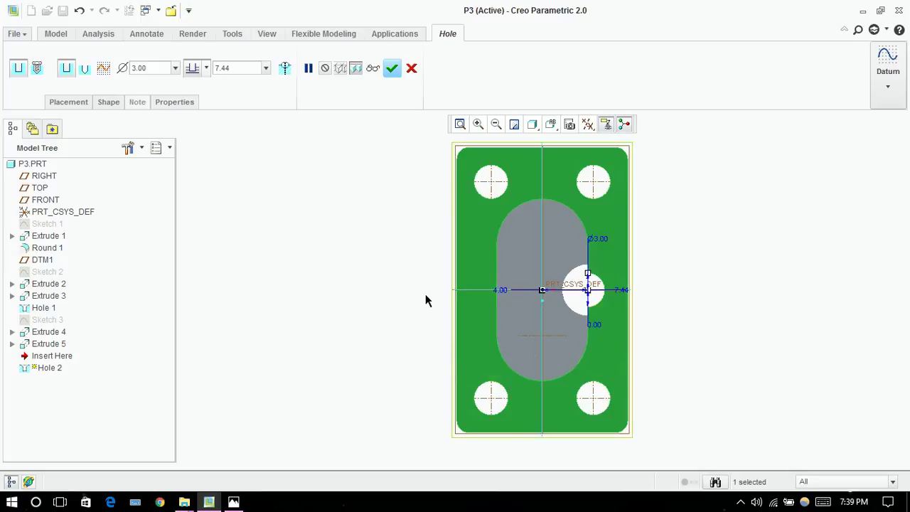
{"action": "left_click", "coordinate": [392, 68]}
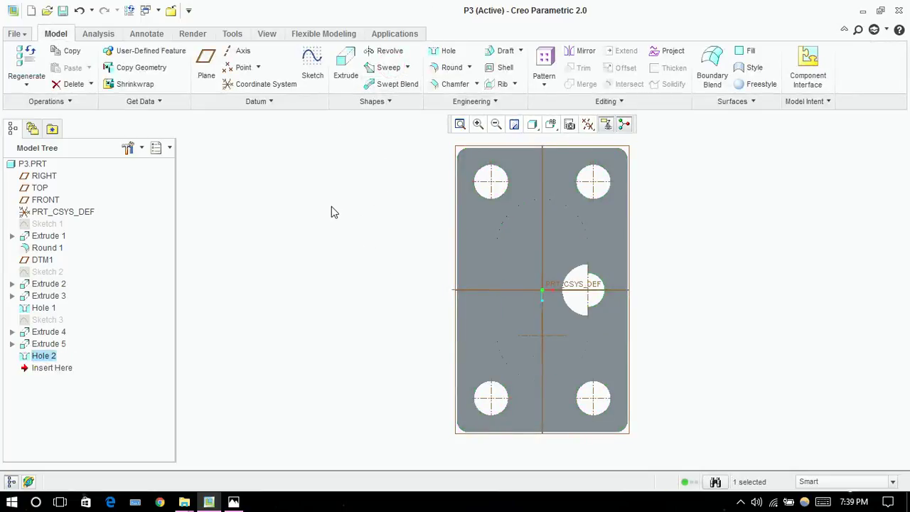
Show the part in its default orientation and compare it with the reference drawing
{"action": "key", "text": "ctrl+d"}
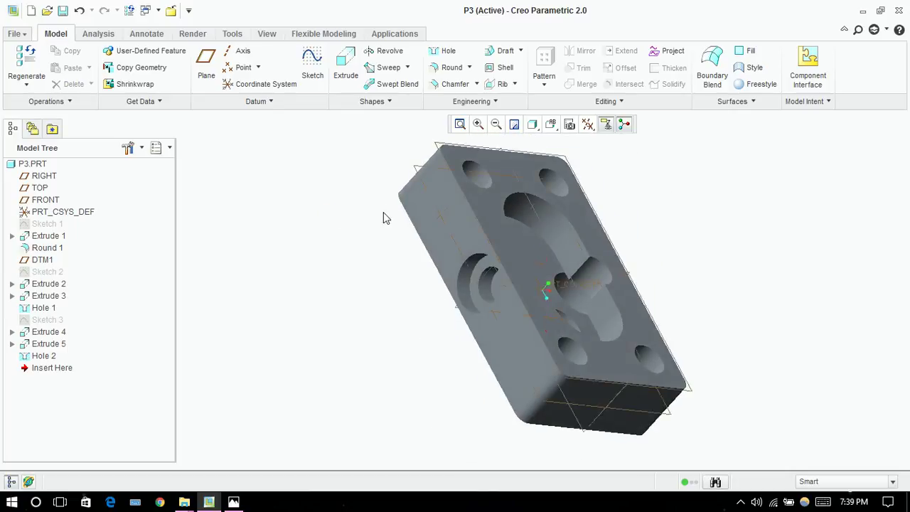
{"action": "key", "text": "alt+Tab"}
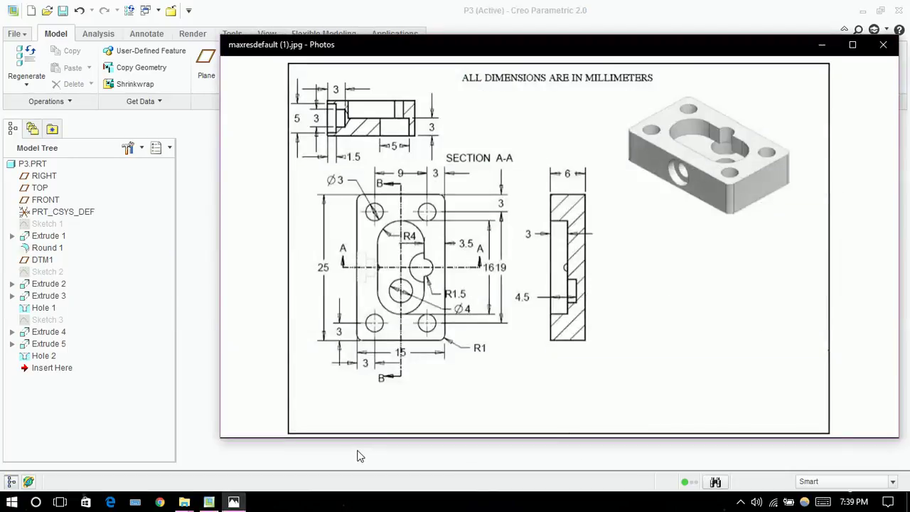
Return to Creo Parametric and apply the yellow appearance to the floor of the slotted pocket
{"action": "key", "text": "alt+Tab"}
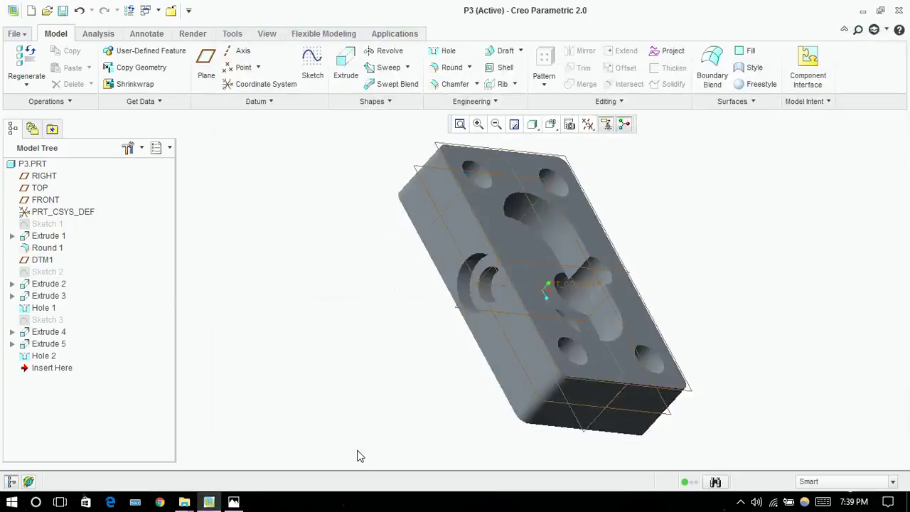
{"action": "key", "text": "ctrl+d"}
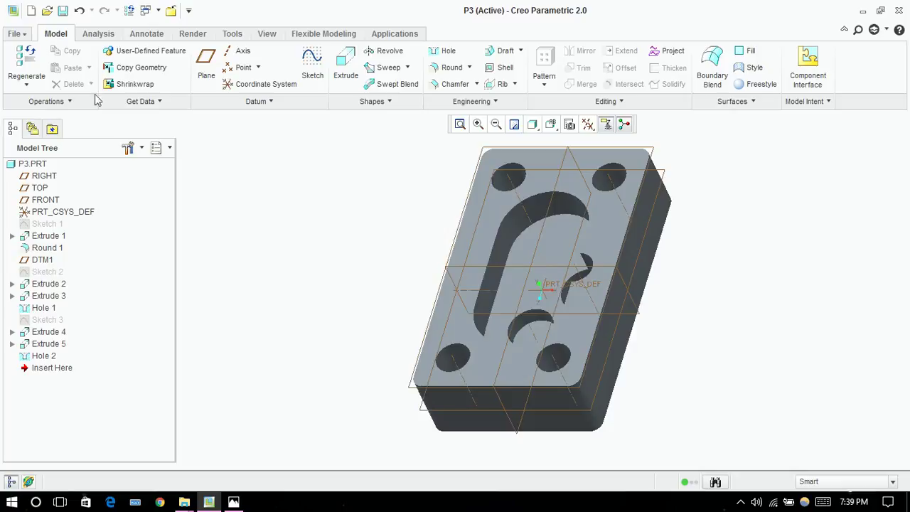
{"action": "left_click", "coordinate": [204, 34]}
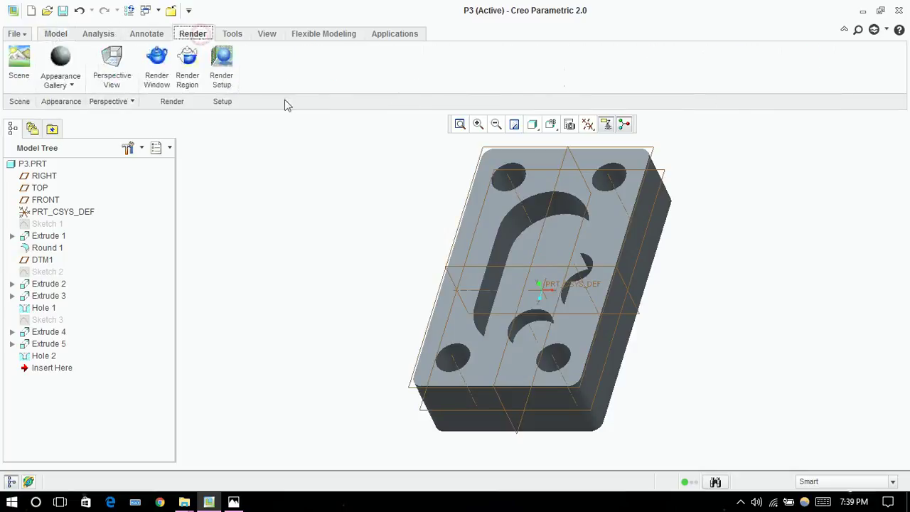
{"action": "left_click", "coordinate": [67, 85]}
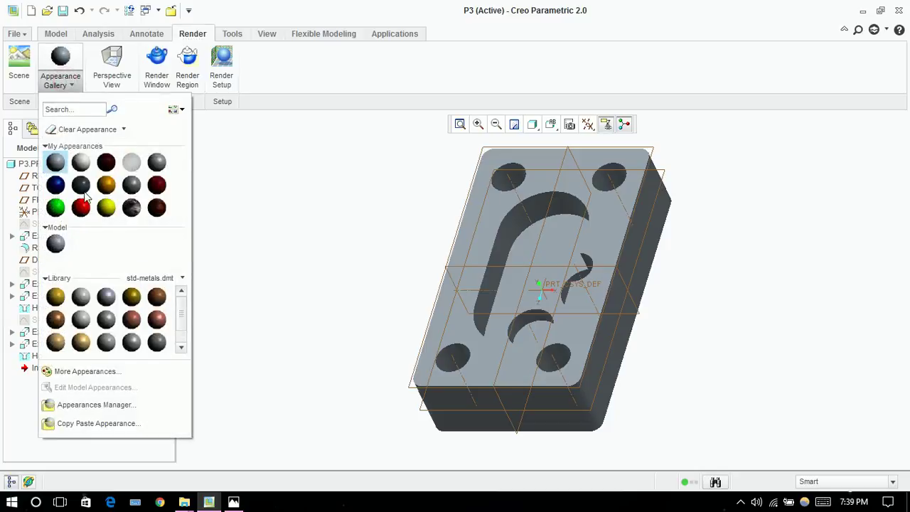
{"action": "left_click", "coordinate": [107, 208]}
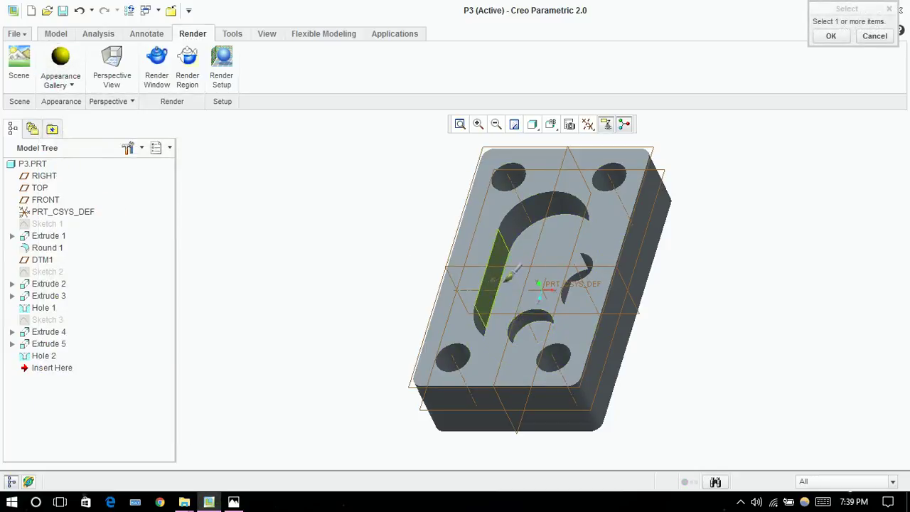
{"action": "left_click", "coordinate": [514, 285]}
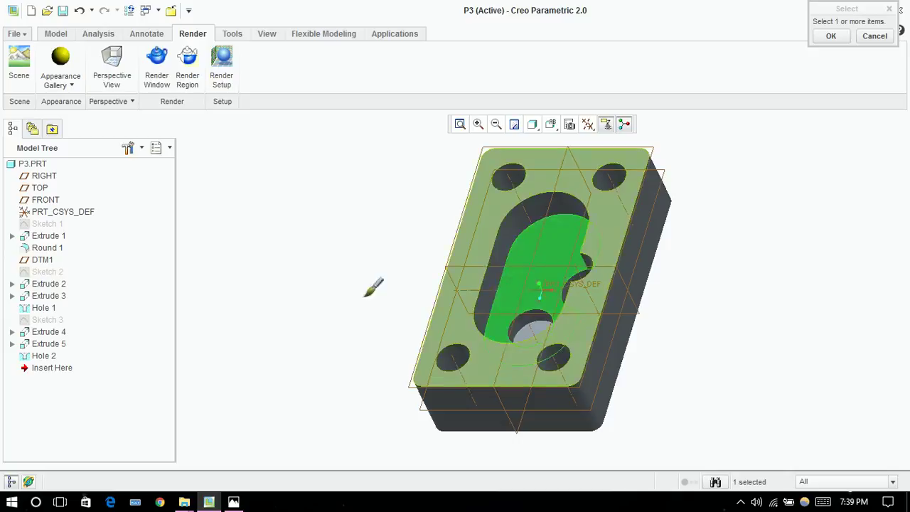
{"action": "middle_click_drag", "start_coordinate": [305, 282], "coordinate": [340, 287]}
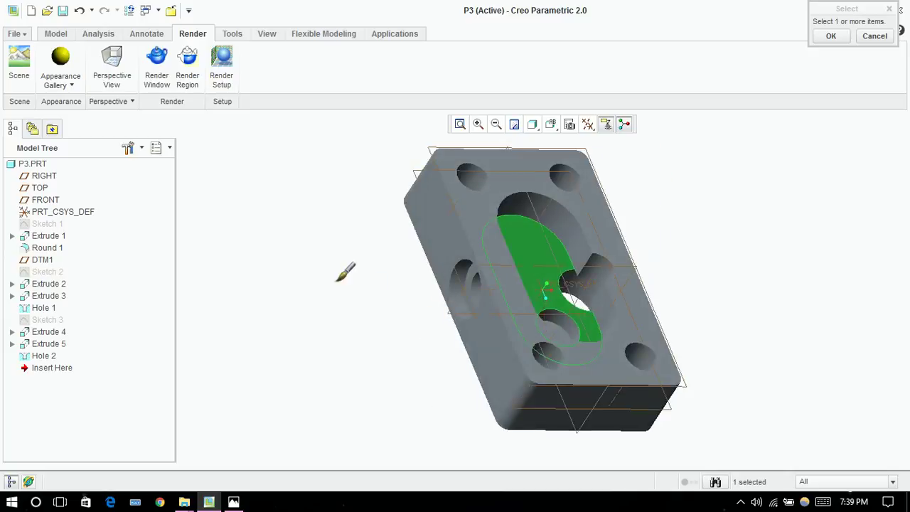
{"action": "middle_click", "coordinate": [315, 258]}
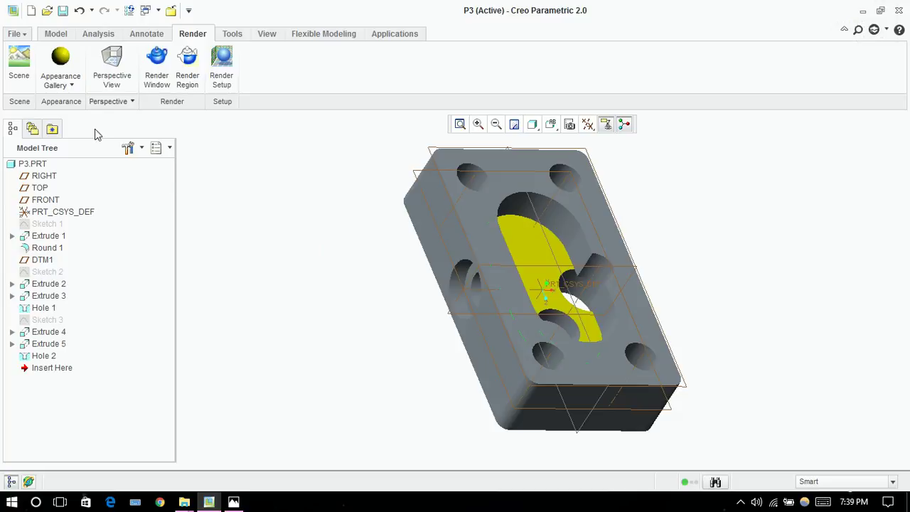
Apply the red appearance to the surfaces of the circular cut-out in the pocket's side wall
{"action": "left_click", "coordinate": [62, 84]}
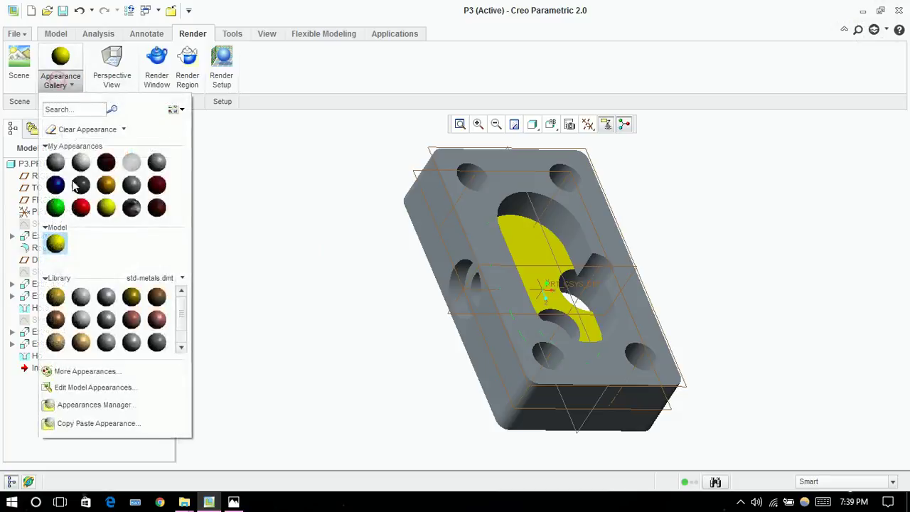
{"action": "left_click", "coordinate": [81, 208]}
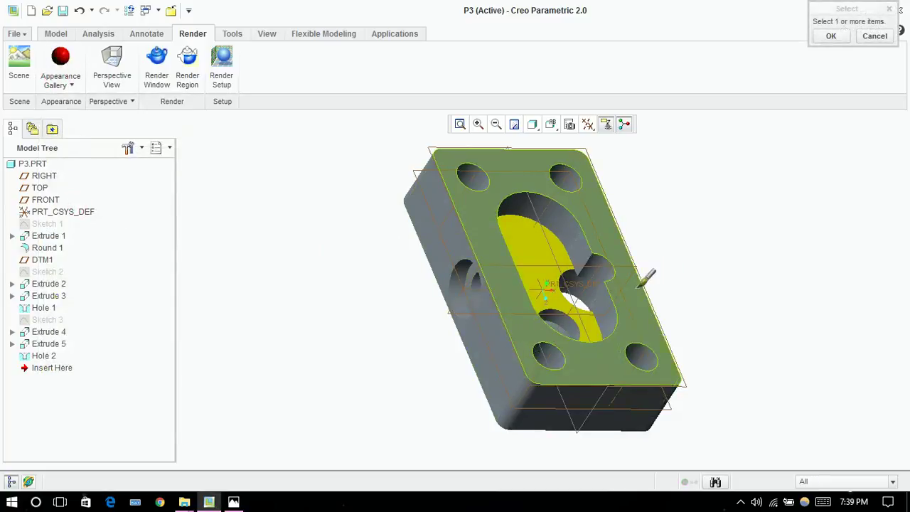
{"action": "left_click", "coordinate": [597, 285]}
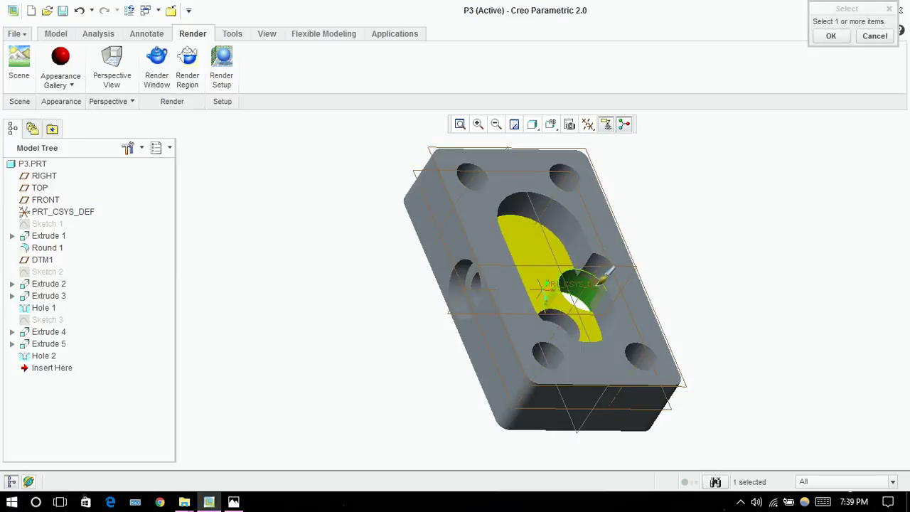
{"action": "middle_click", "coordinate": [745, 240]}
Apply the same red appearance to the round recess's wall and both cylindrical walls of the stepped side hole
{"action": "left_click", "coordinate": [461, 271]}
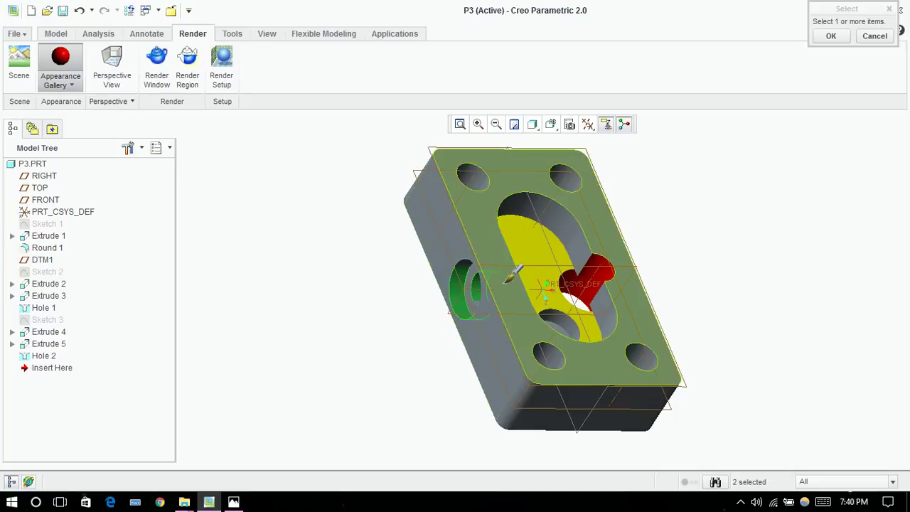
{"action": "left_click", "coordinate": [570, 325]}
{"action": "left_click", "coordinate": [567, 327]}
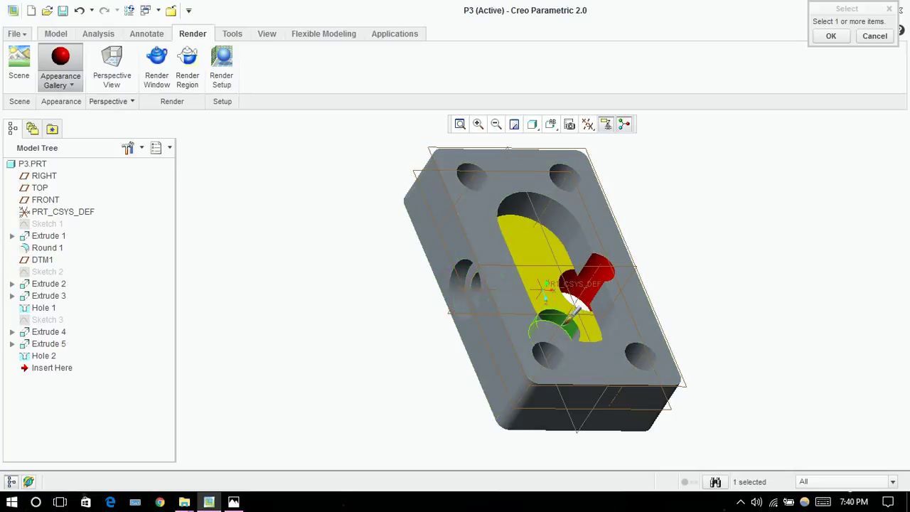
{"action": "left_click", "coordinate": [463, 284], "text": "ctrl"}
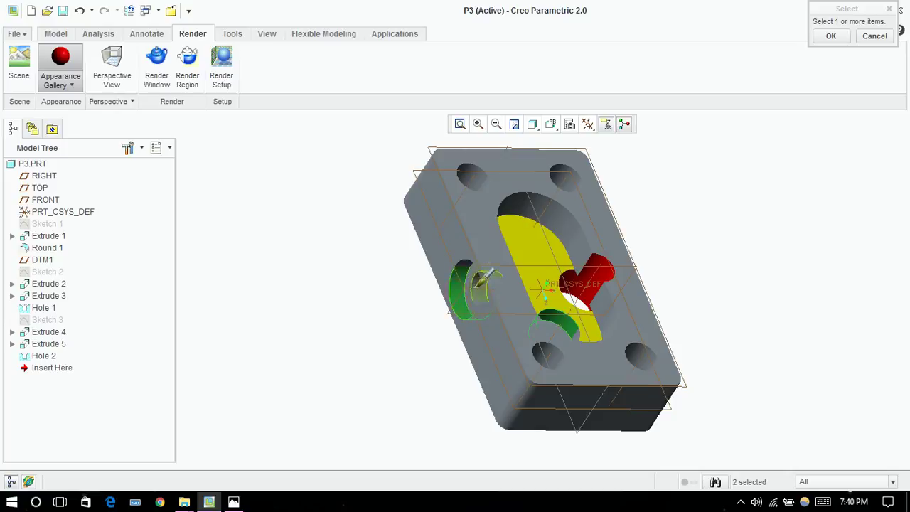
{"action": "middle_click", "coordinate": [363, 291]}
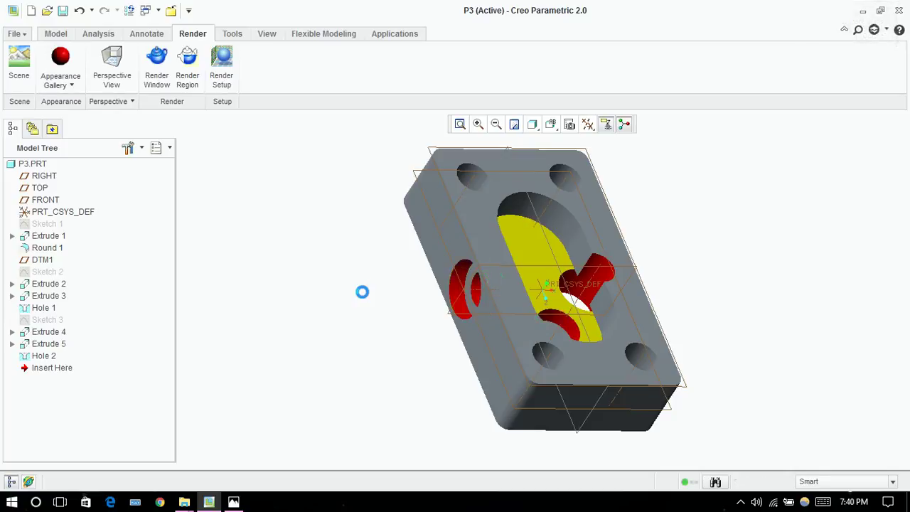
Apply the green appearance to the plate's top face around the pocket and corner holes
{"action": "middle_click_drag", "start_coordinate": [900, 319], "coordinate": [847, 332]}
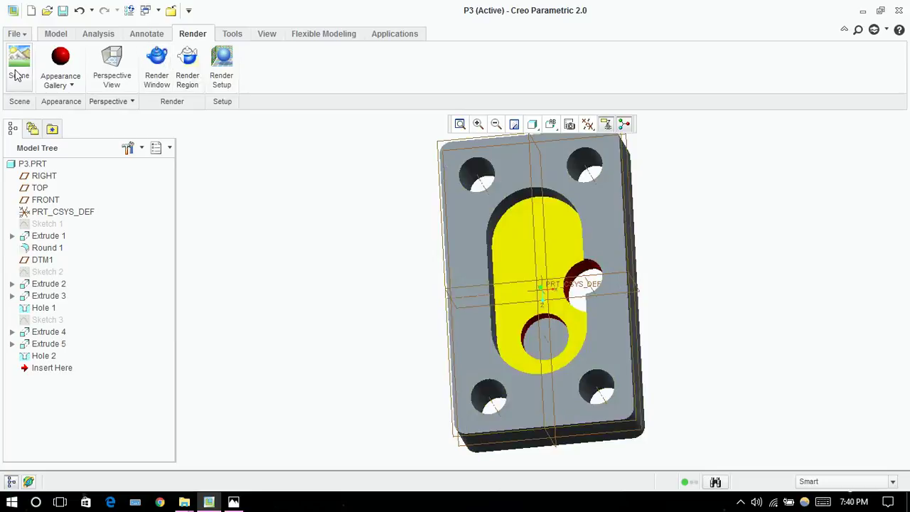
{"action": "left_click", "coordinate": [63, 78]}
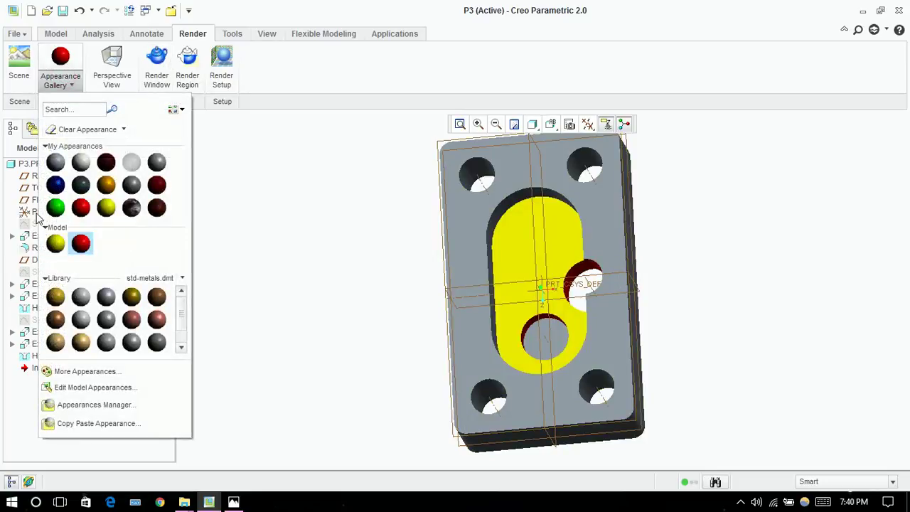
{"action": "left_click", "coordinate": [56, 207]}
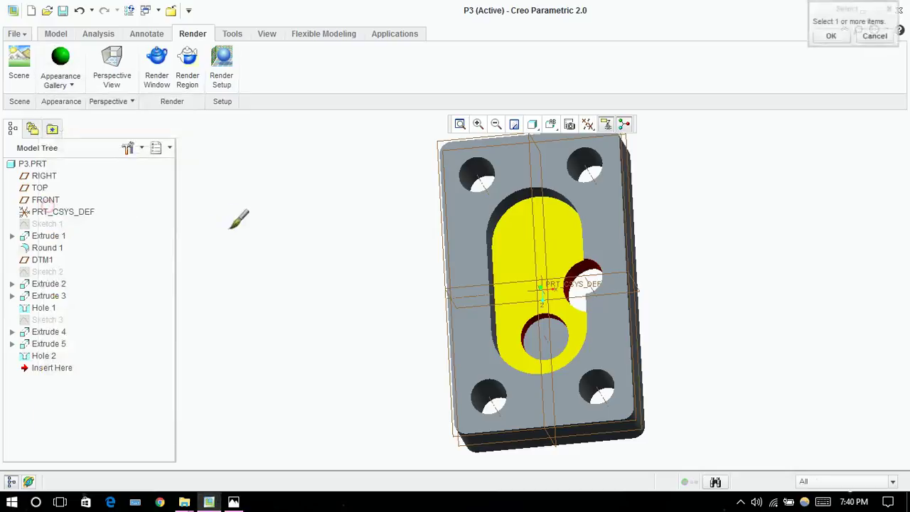
{"action": "left_click", "coordinate": [463, 239]}
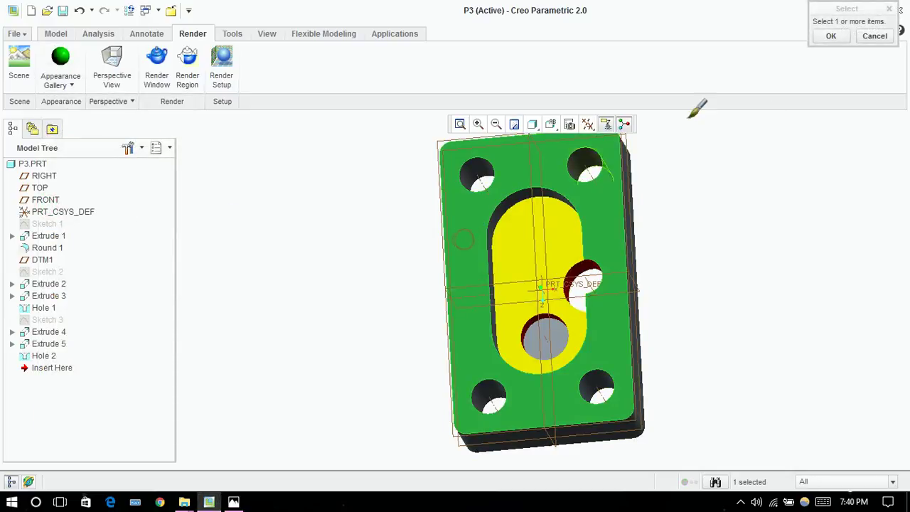
{"action": "left_click", "coordinate": [830, 36]}
Apply the dark blue appearance to the plate's four flat outer side faces, leaving out the rounded corners
{"action": "middle_click_drag", "start_coordinate": [630, 329], "coordinate": [763, 241]}
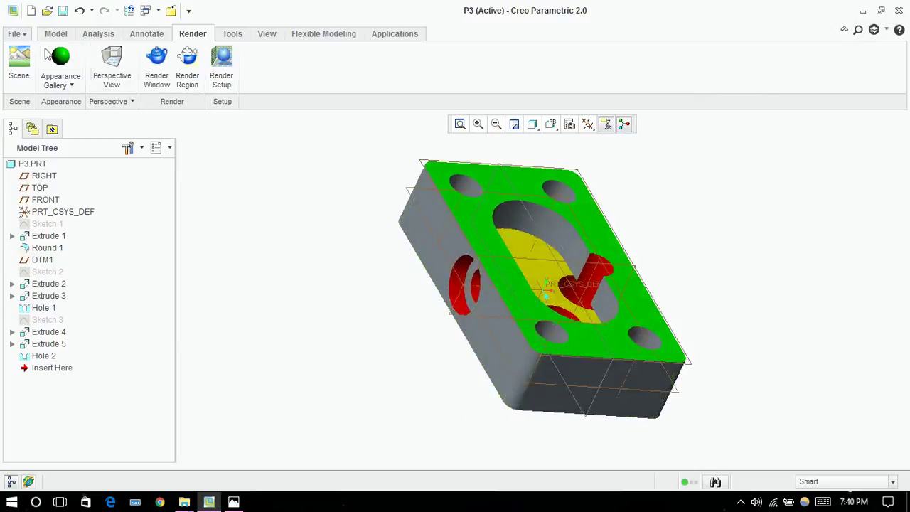
{"action": "left_click", "coordinate": [69, 91]}
{"action": "left_click", "coordinate": [55, 188]}
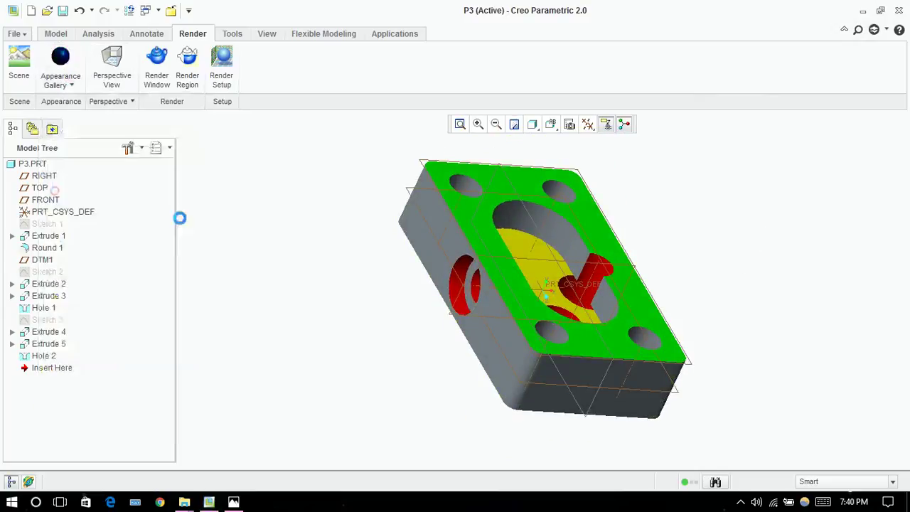
{"action": "left_click", "coordinate": [500, 332]}
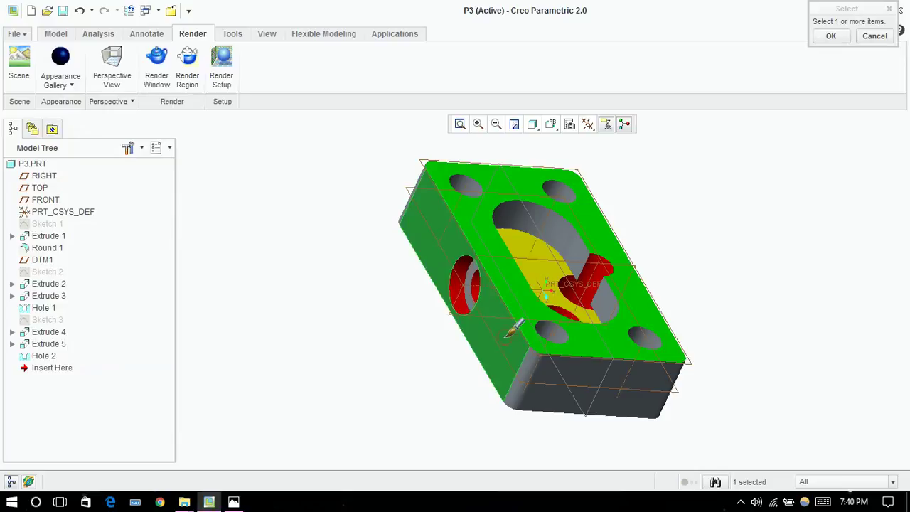
{"action": "left_click", "coordinate": [591, 384], "text": "ctrl"}
{"action": "middle_click_drag", "start_coordinate": [774, 230], "coordinate": [651, 228]}
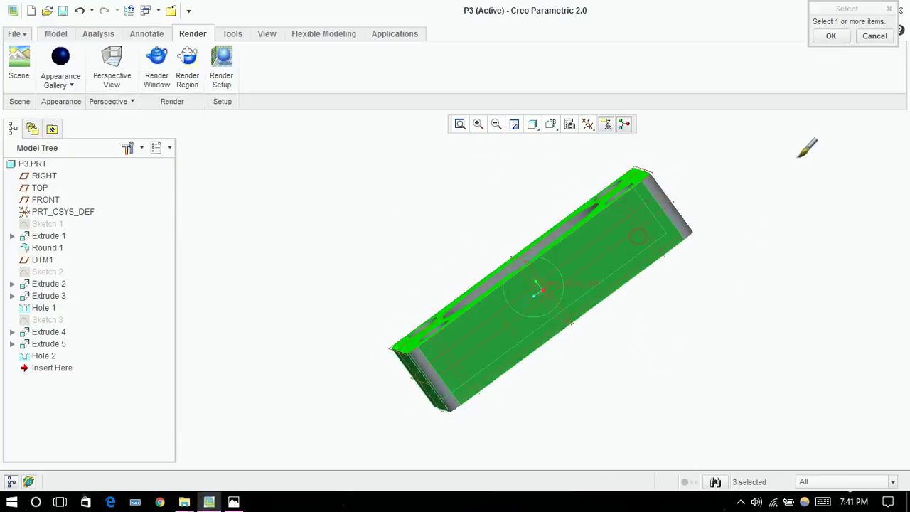
{"action": "middle_click_drag", "start_coordinate": [804, 150], "coordinate": [754, 192]}
{"action": "left_click", "coordinate": [592, 225], "text": "ctrl"}
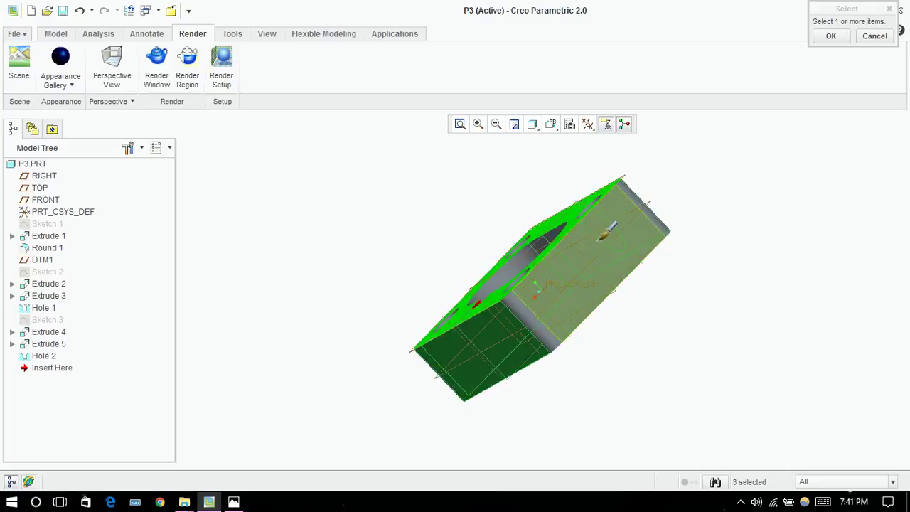
{"action": "left_click", "coordinate": [603, 233], "text": "ctrl"}
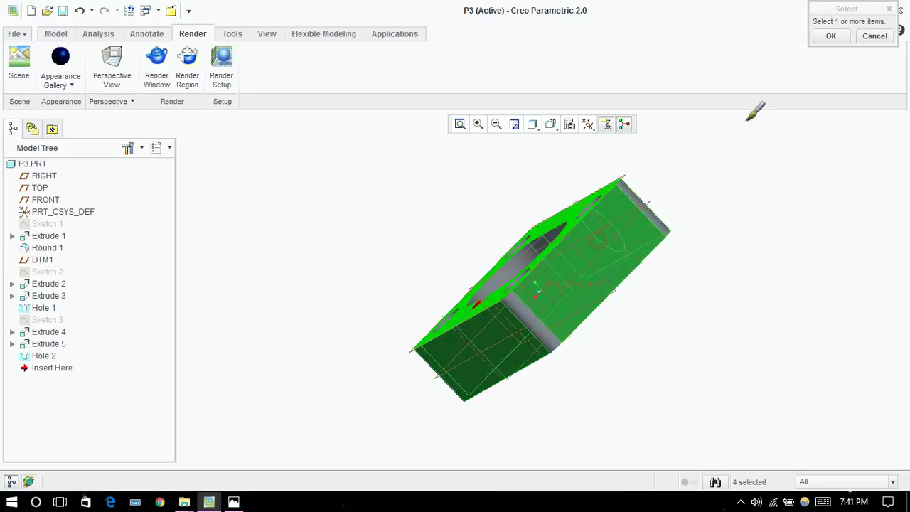
{"action": "left_click", "coordinate": [831, 37]}
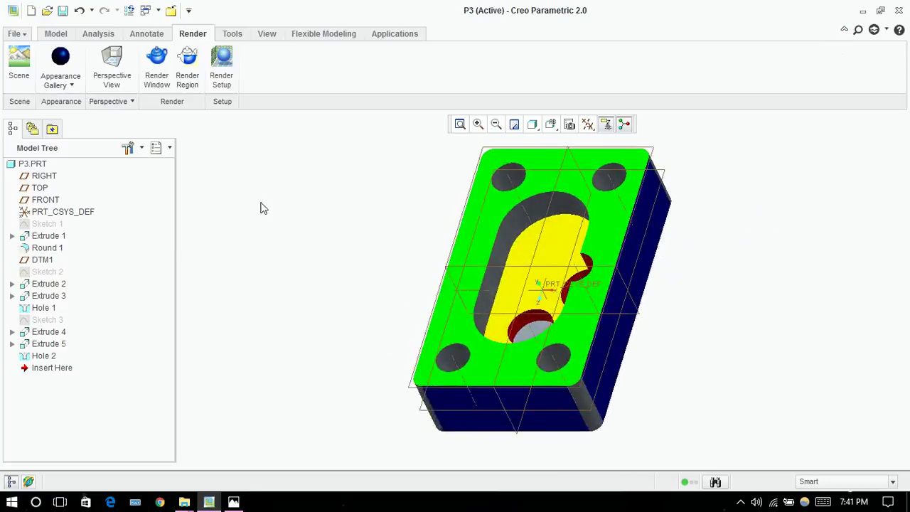
Save the part P3.PRT in the Creo folder
{"action": "middle_click_drag", "start_coordinate": [285, 199], "coordinate": [303, 210]}
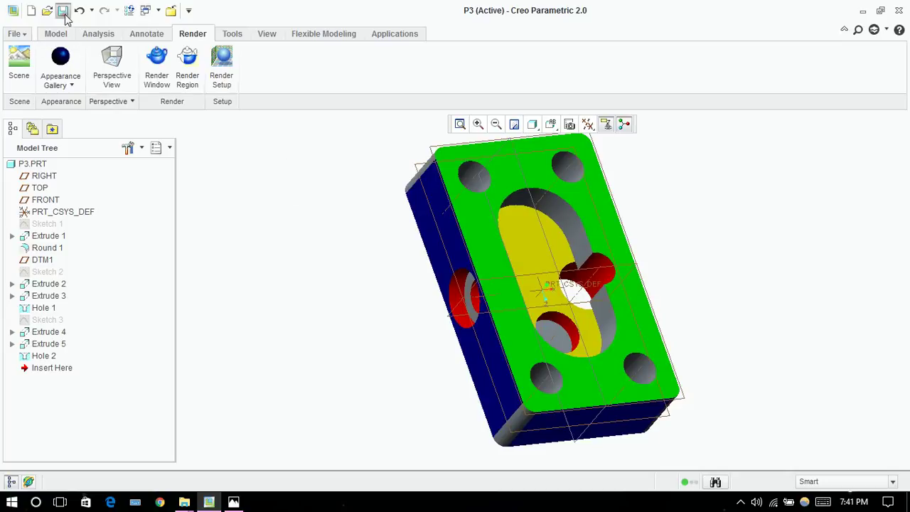
{"action": "left_click", "coordinate": [63, 12]}
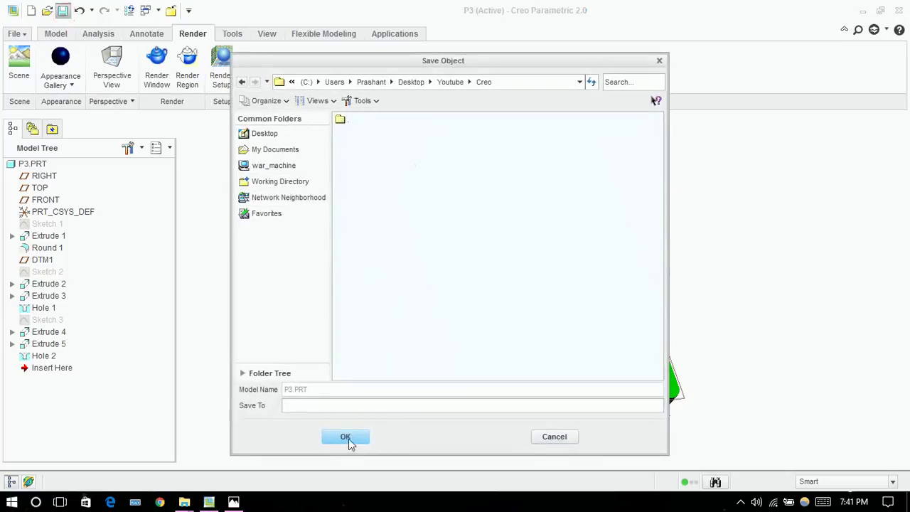
{"action": "left_click", "coordinate": [347, 438]}
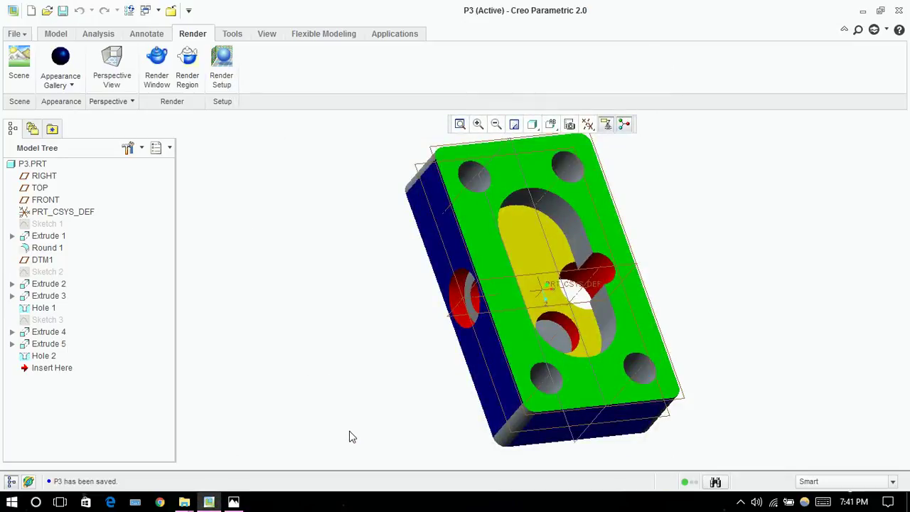